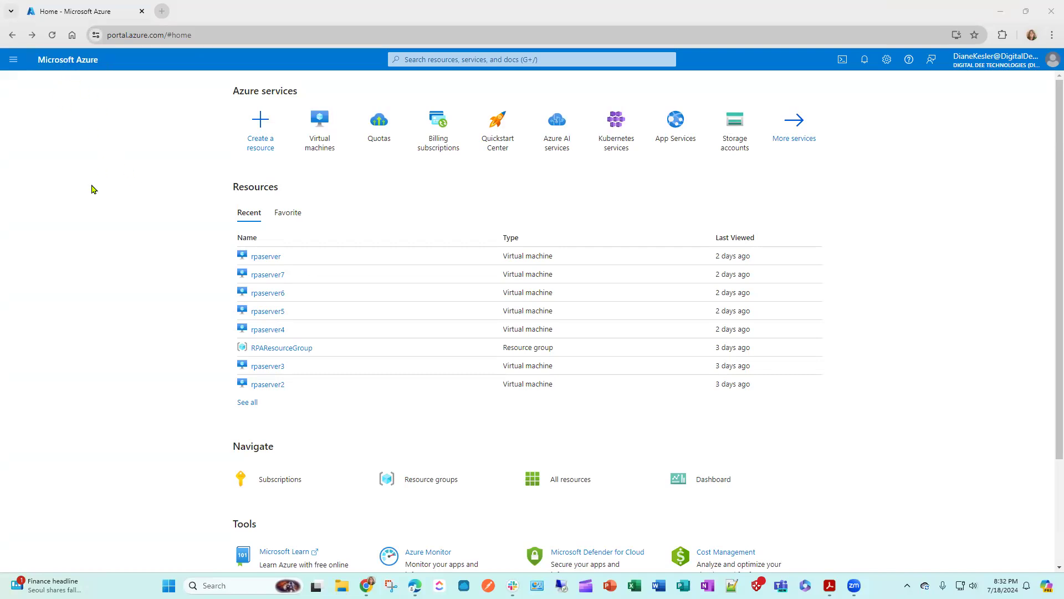
Start creating a new Azure virtual machine from the list of virtual machines.
click(322, 142)
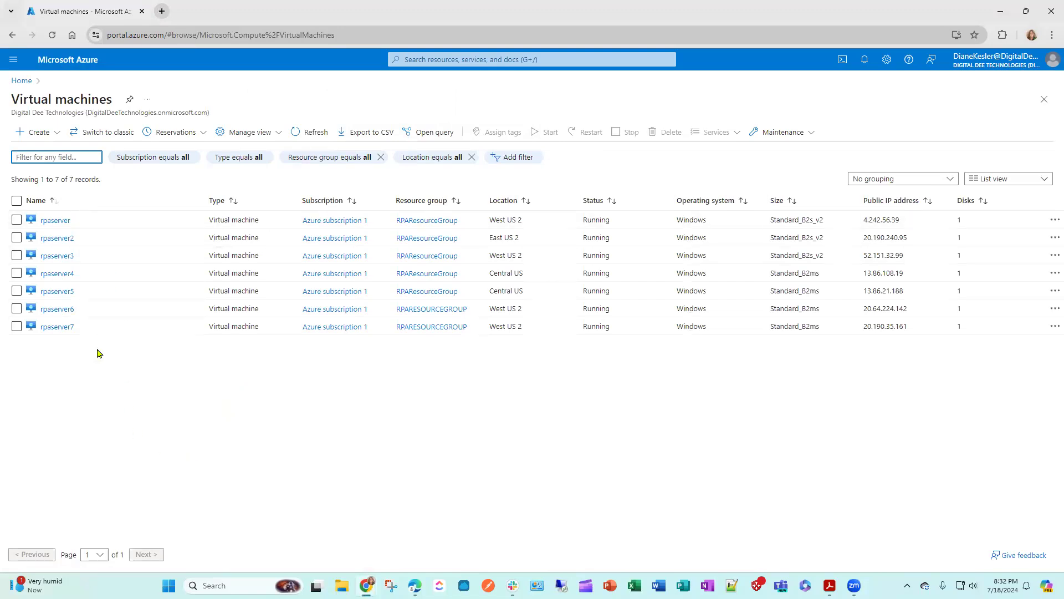
click(37, 134)
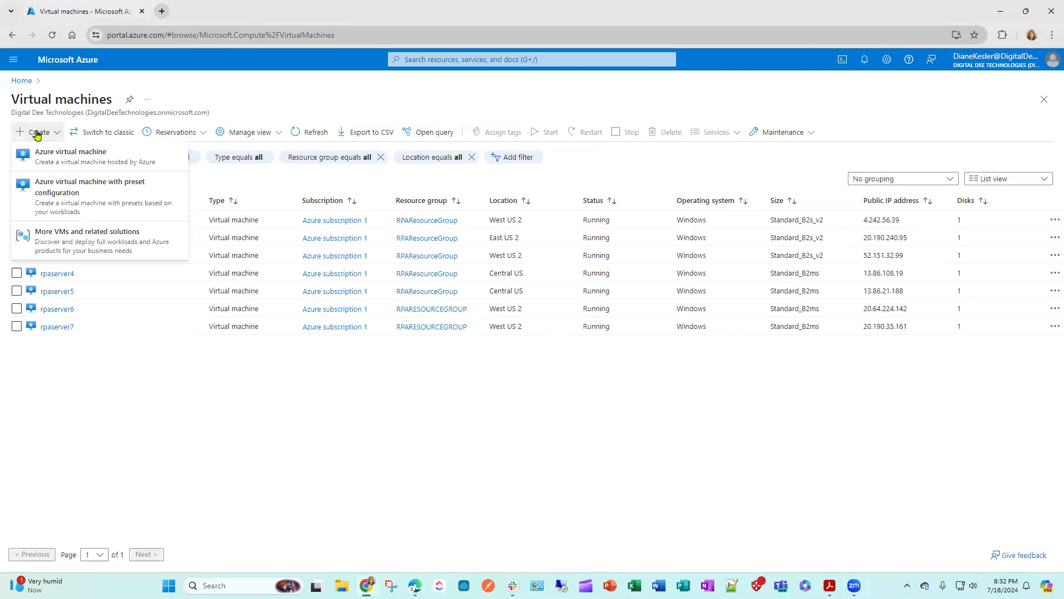
click(76, 158)
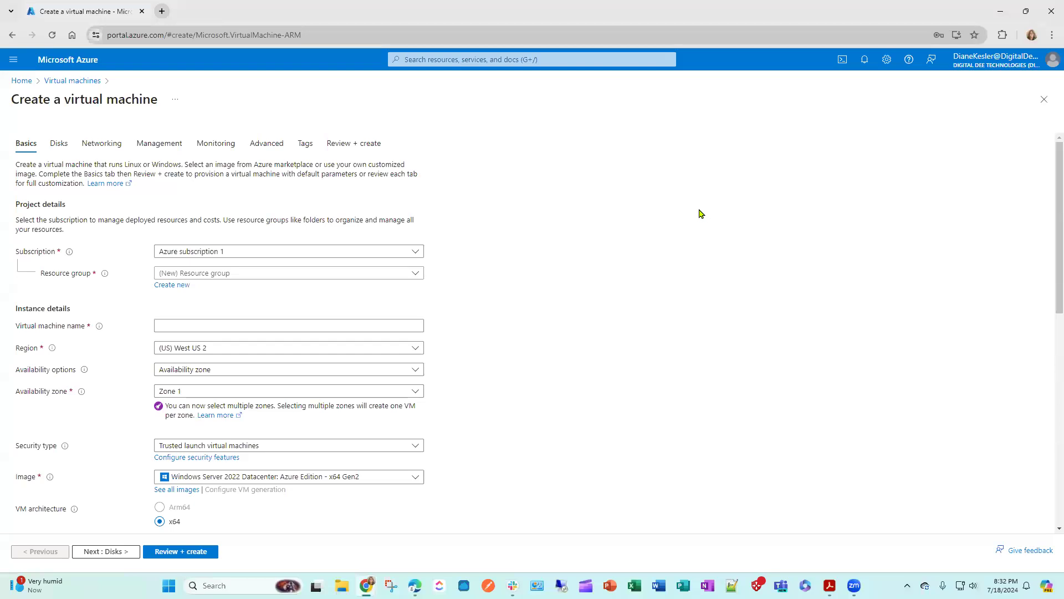
Assign the virtual machine to the RPAResourceGroup resource group and name it rpaserver8.
click(399, 274)
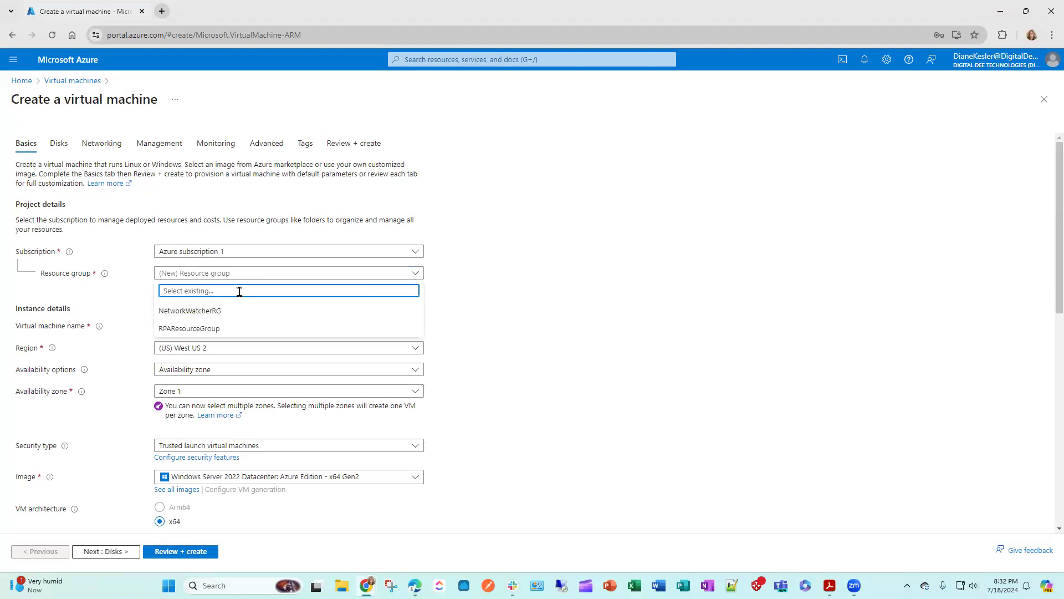
click(504, 299)
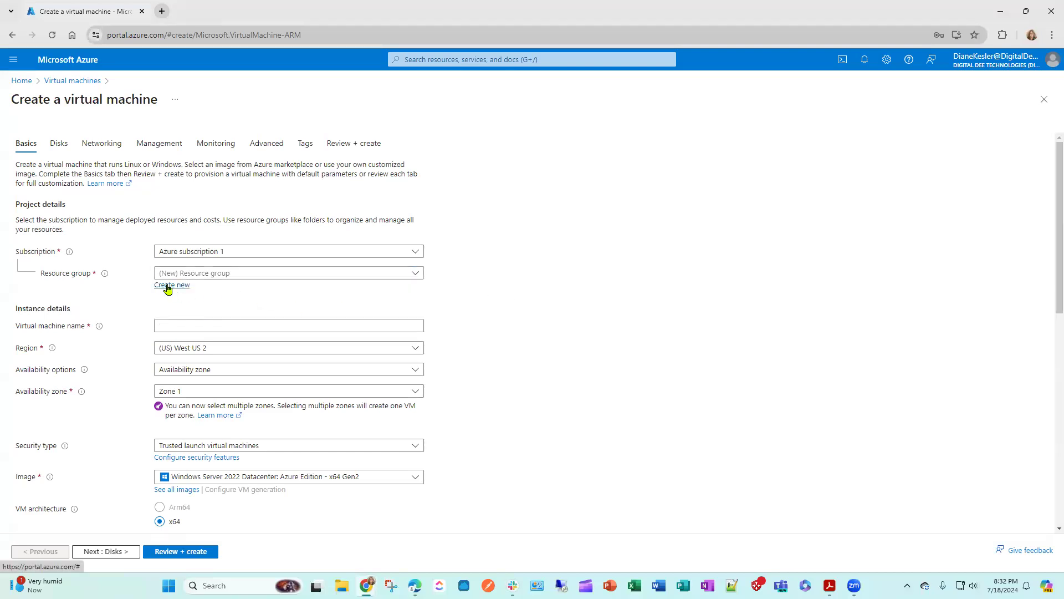
click(208, 273)
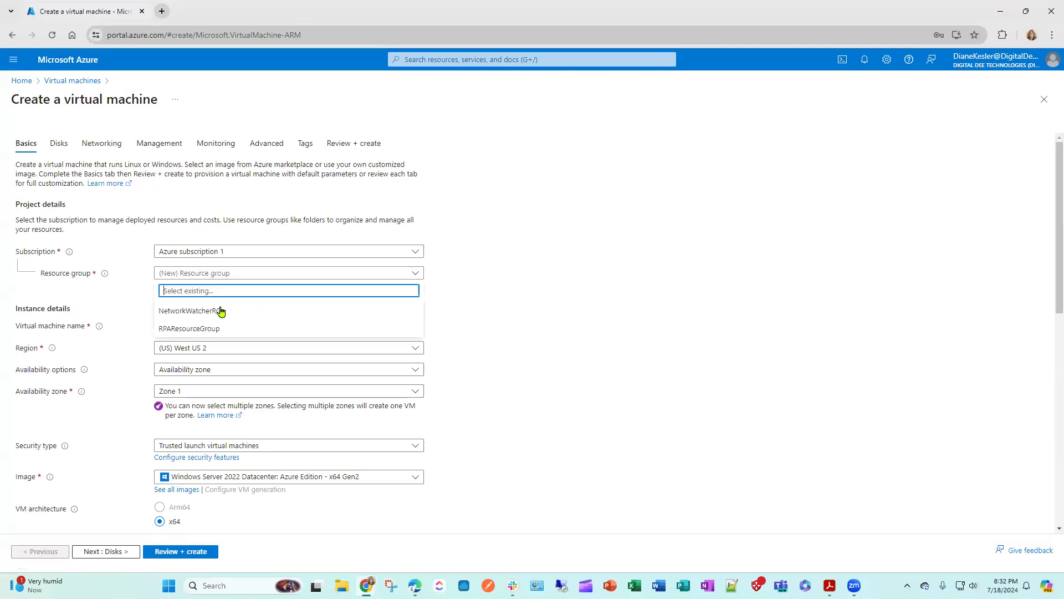
click(187, 329)
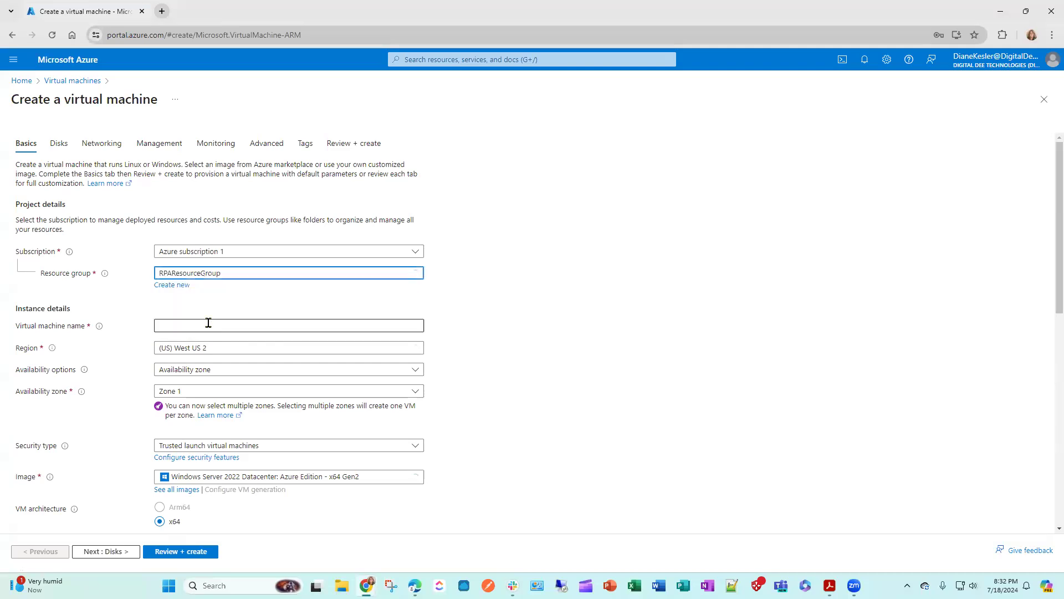
click(274, 324)
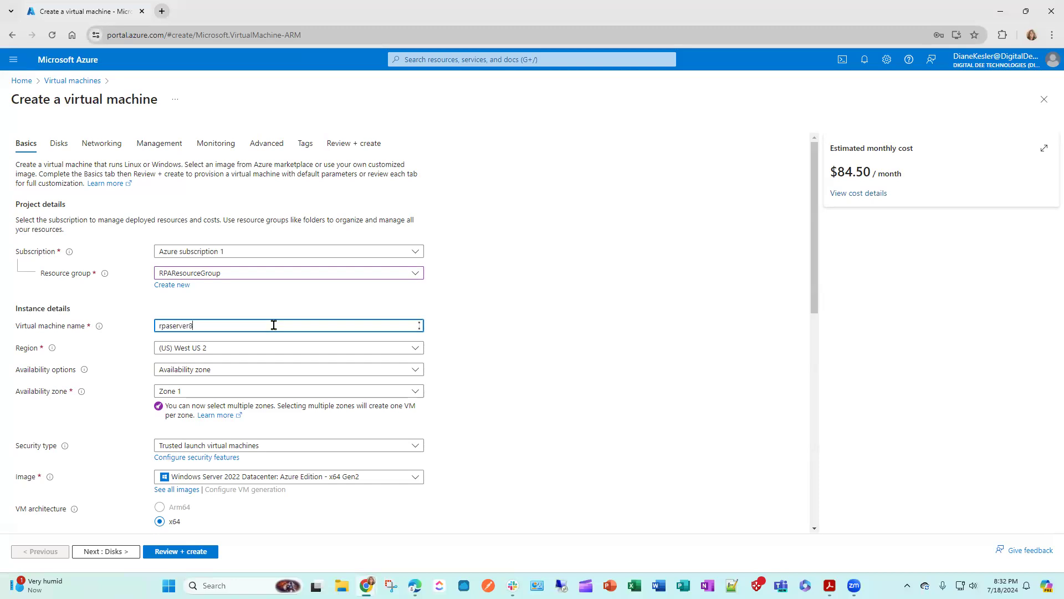
Set the region to (US) West US 3 and the availability options to No infrastructure redundancy required.
click(249, 349)
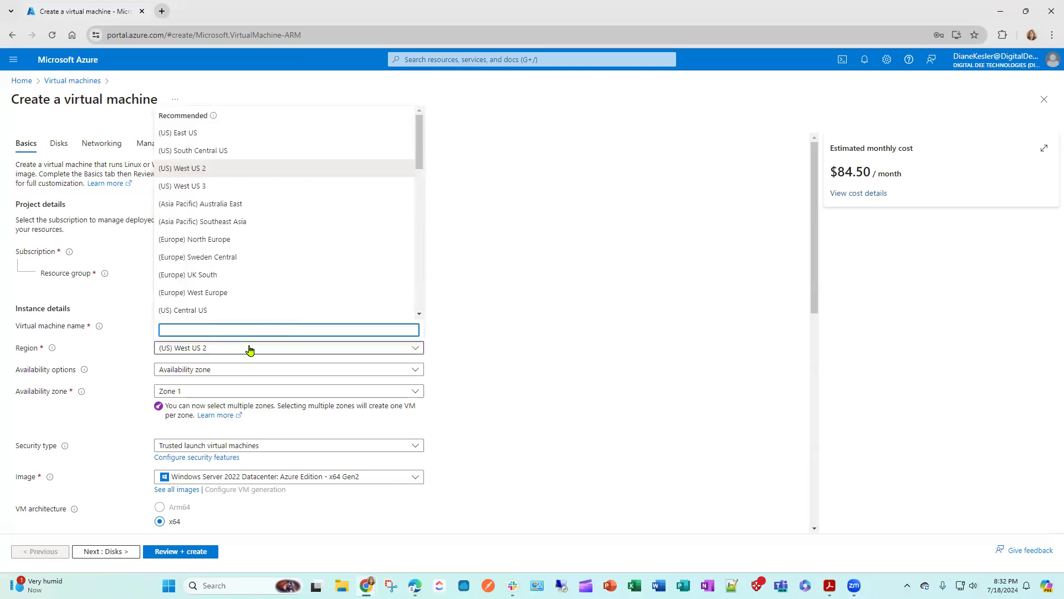
click(202, 187)
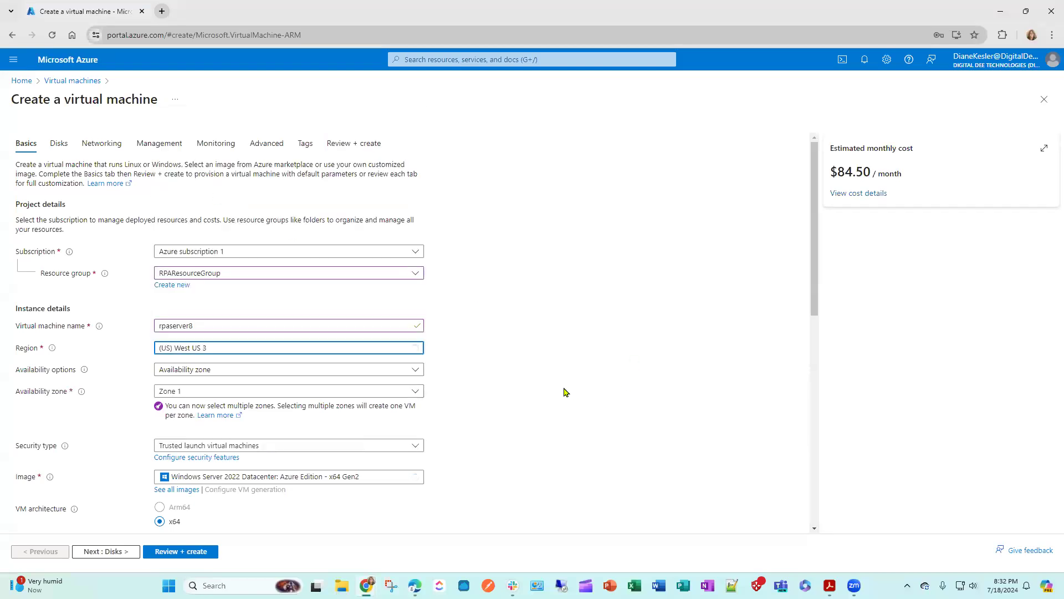
click(417, 376)
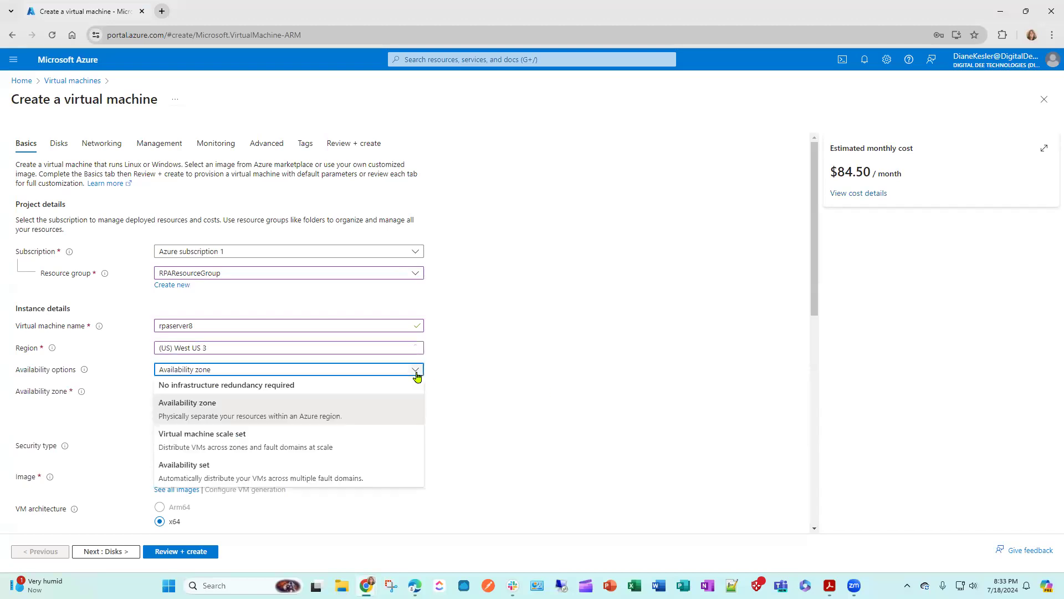
click(266, 387)
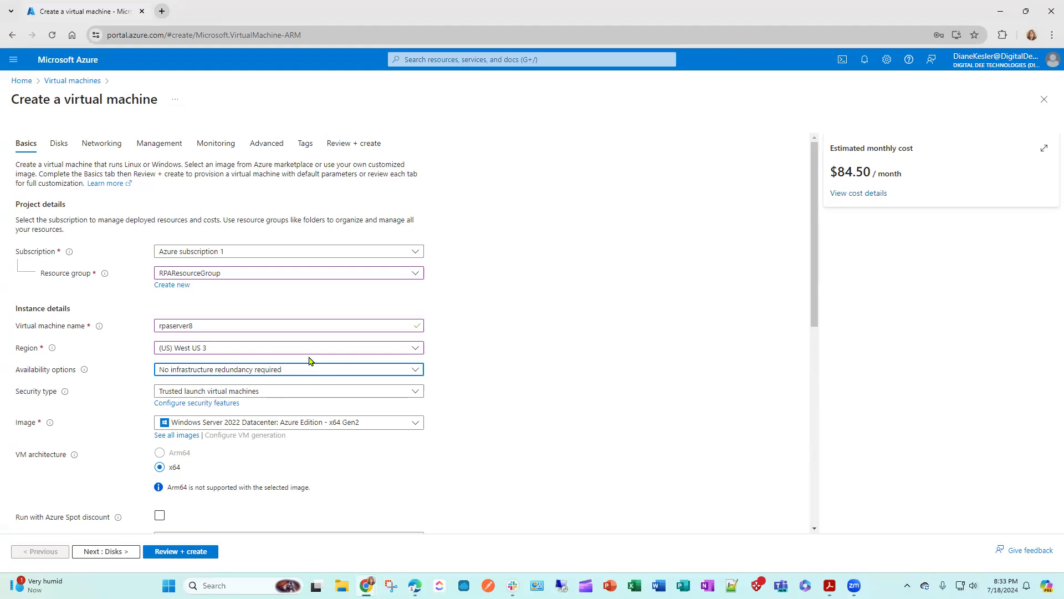
Try the (US) West US 2 and (US) Central US regions, leaving (US) West US 2 selected.
click(328, 352)
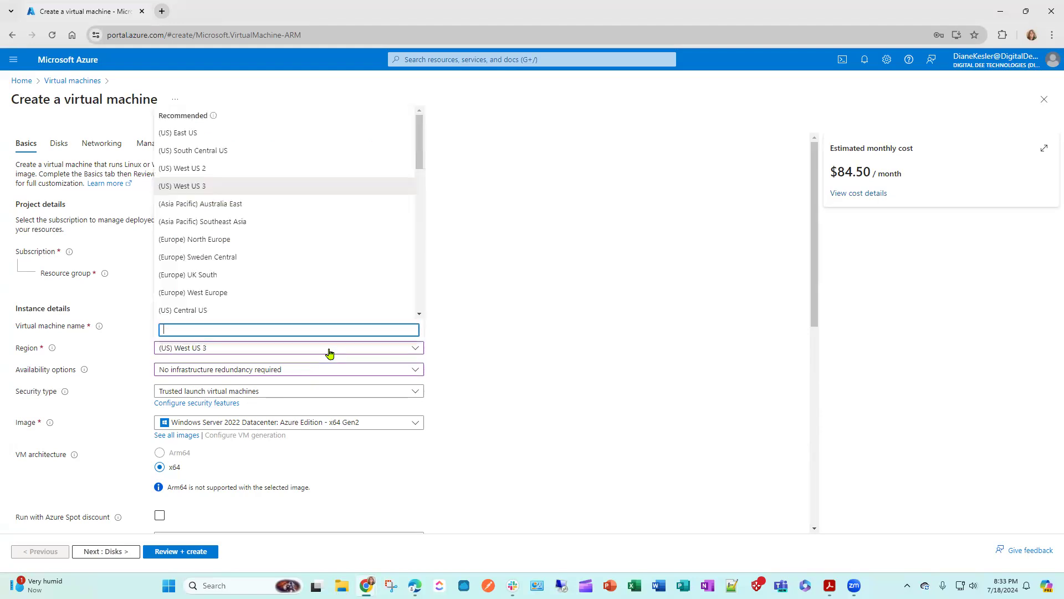
click(206, 168)
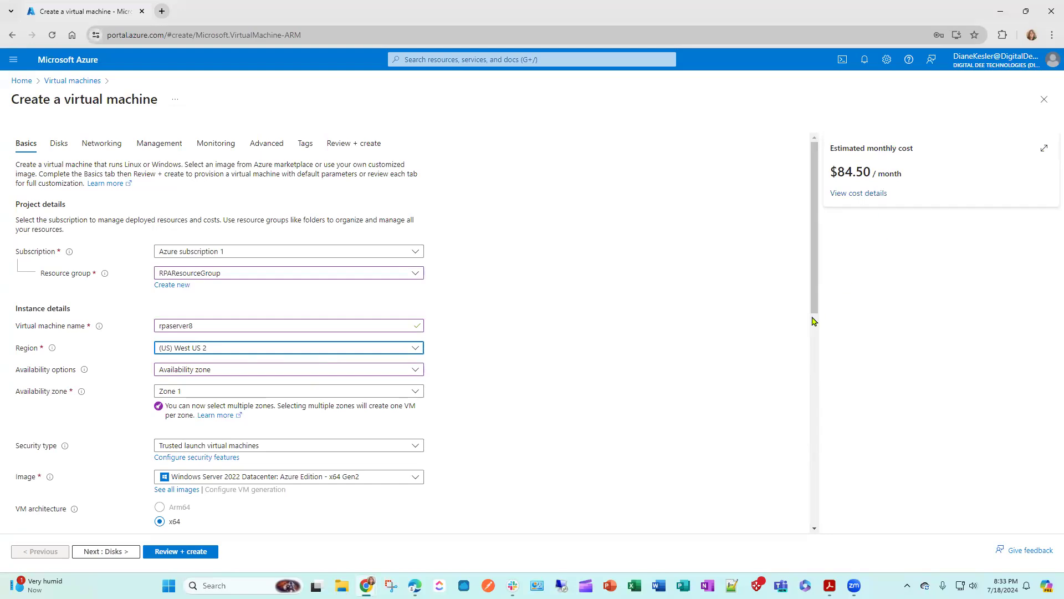
click(416, 351)
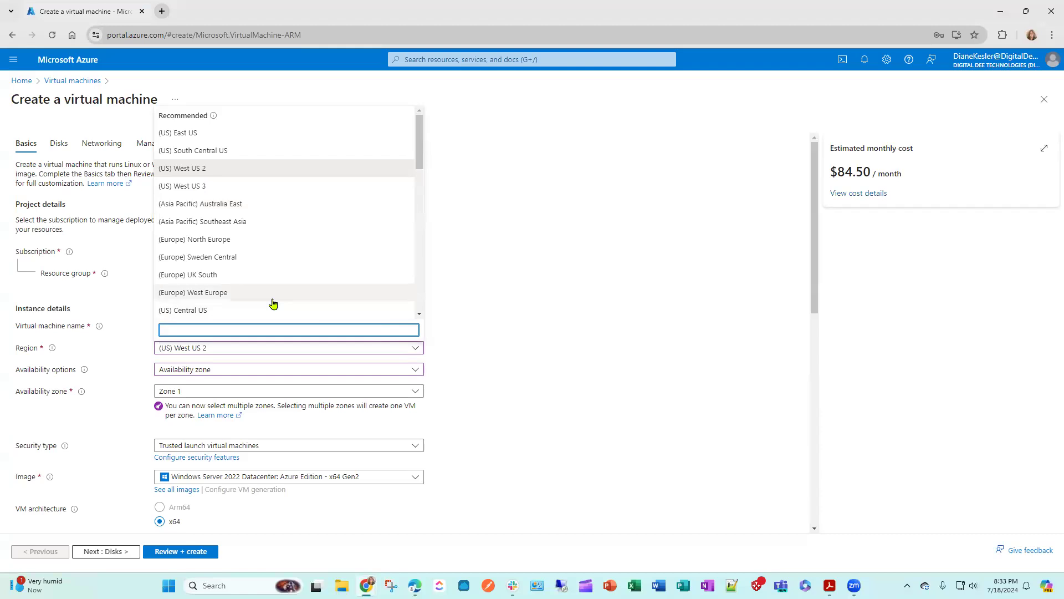
click(232, 313)
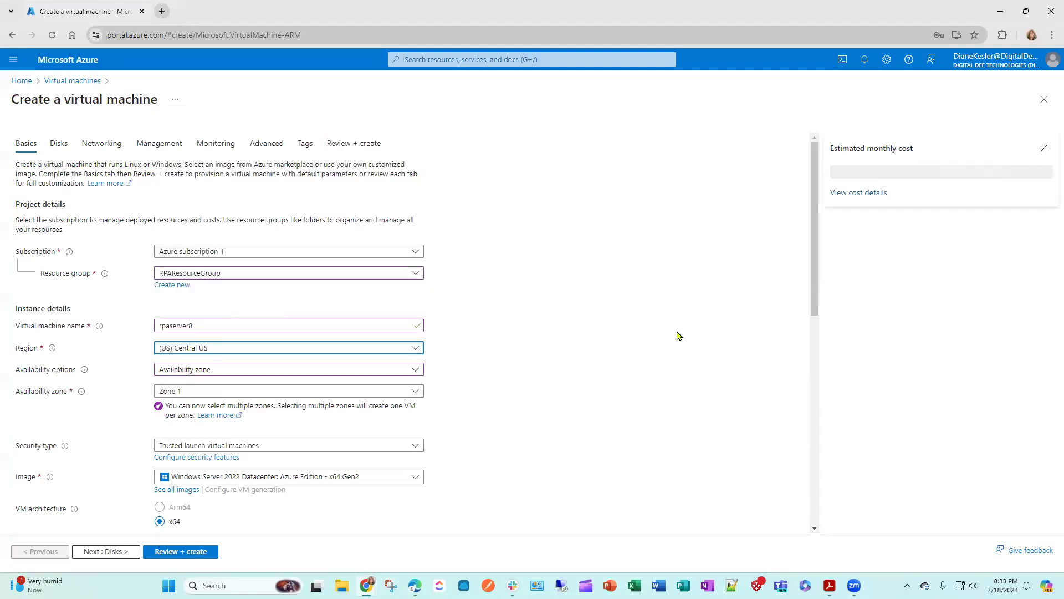
click(417, 353)
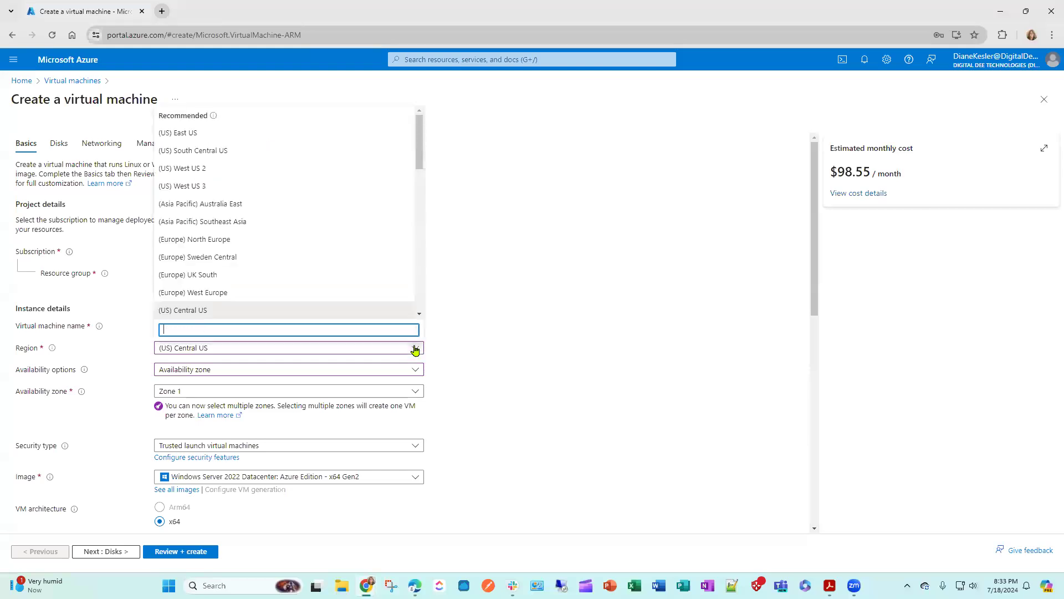
click(235, 168)
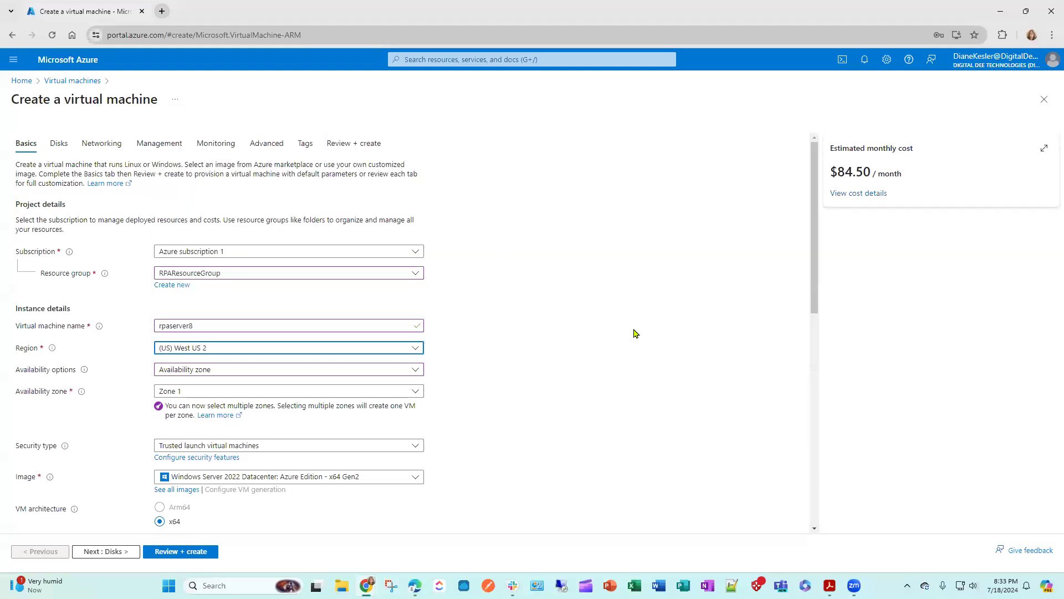
Examine the virtual machine sizes offered for the selected region and availability zone, including the full size list.
scroll(635, 333, down, 1)
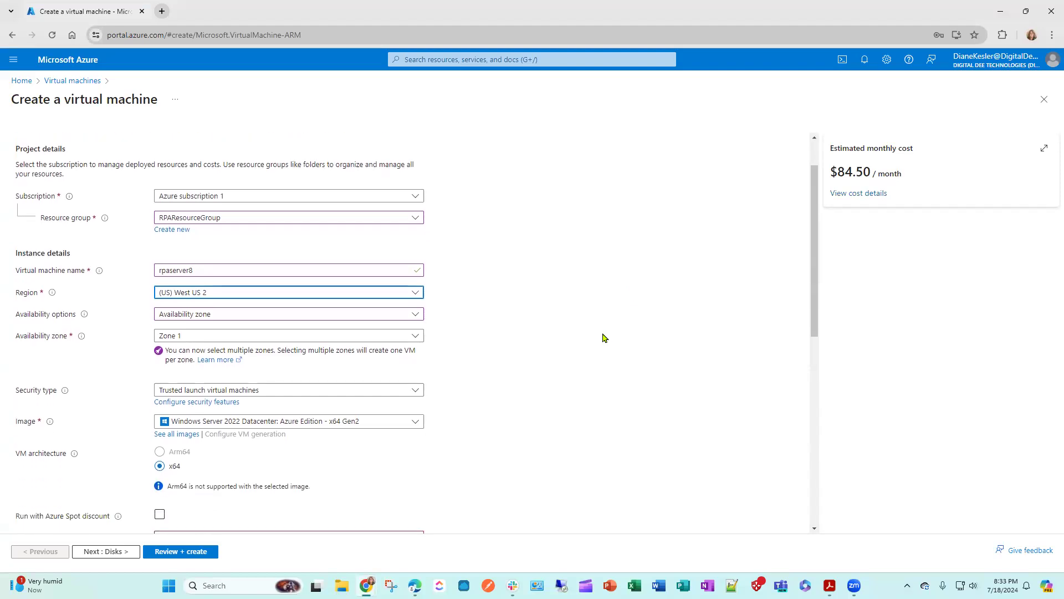
scroll(601, 335, down, 1)
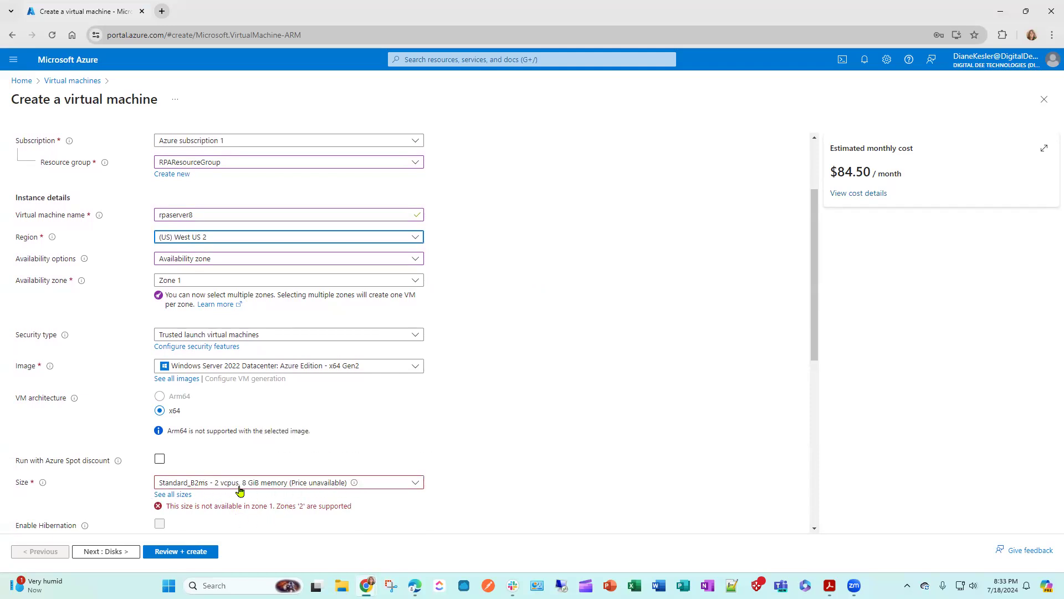
click(414, 485)
click(415, 485)
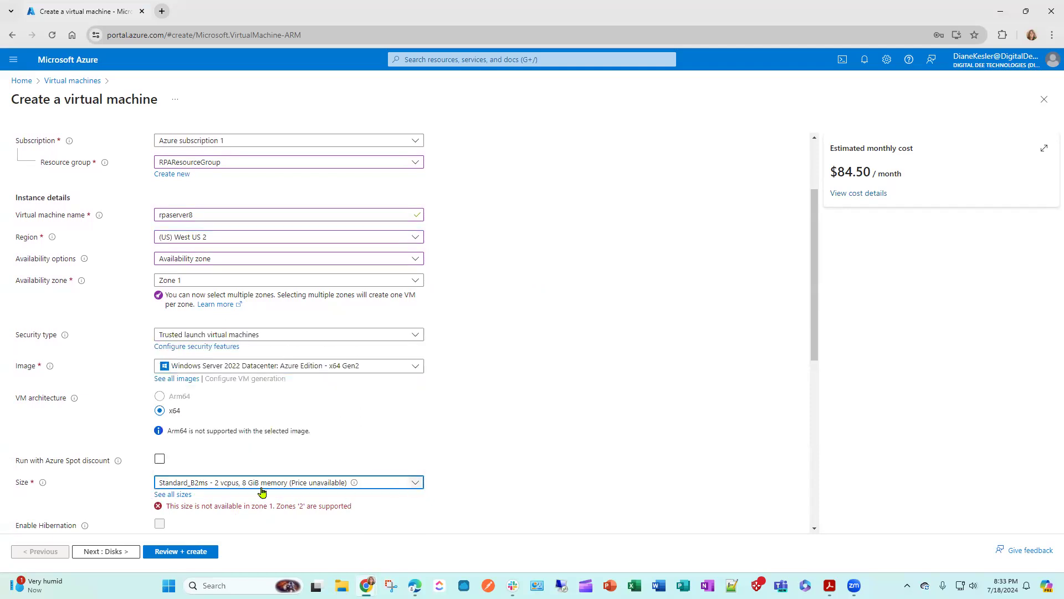
click(178, 494)
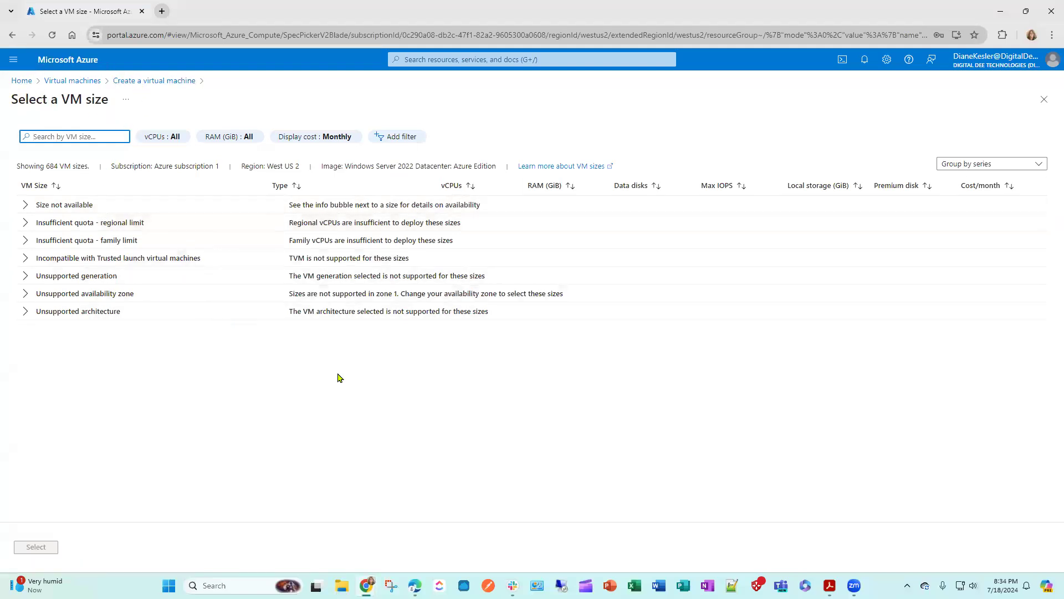
click(1042, 100)
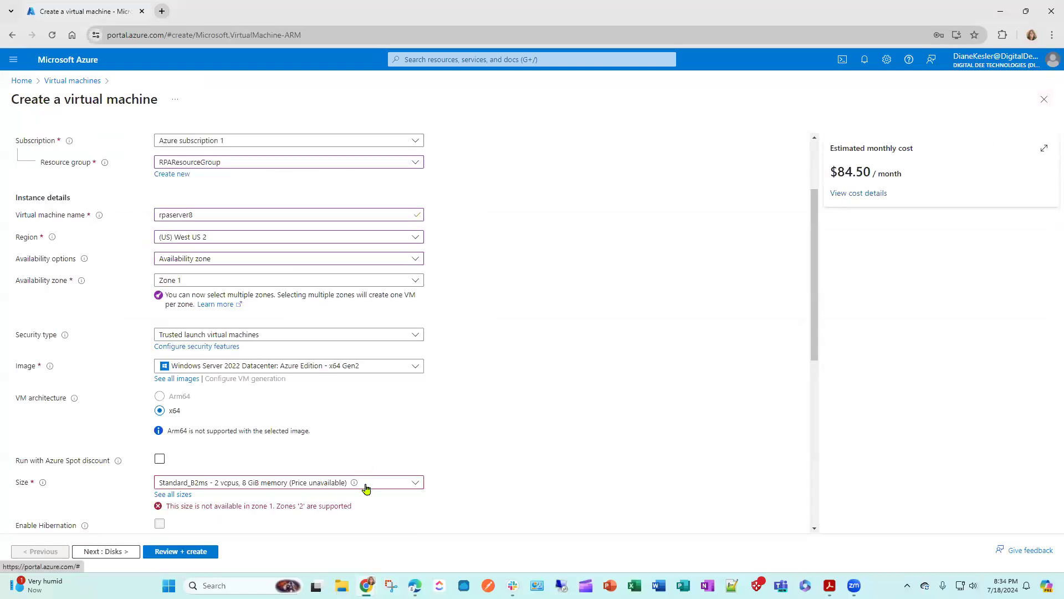
click(367, 486)
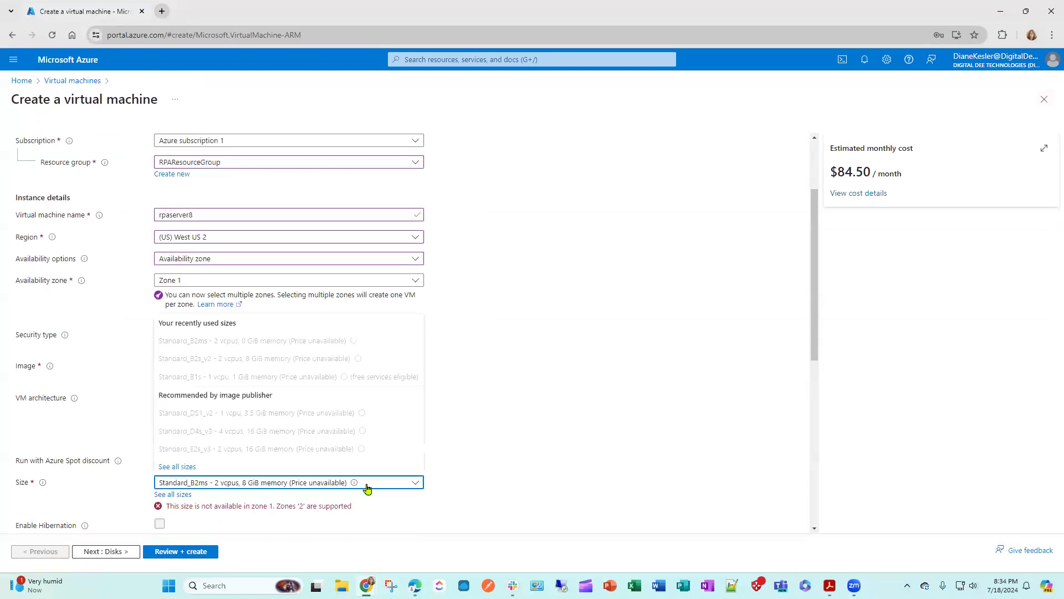
click(368, 486)
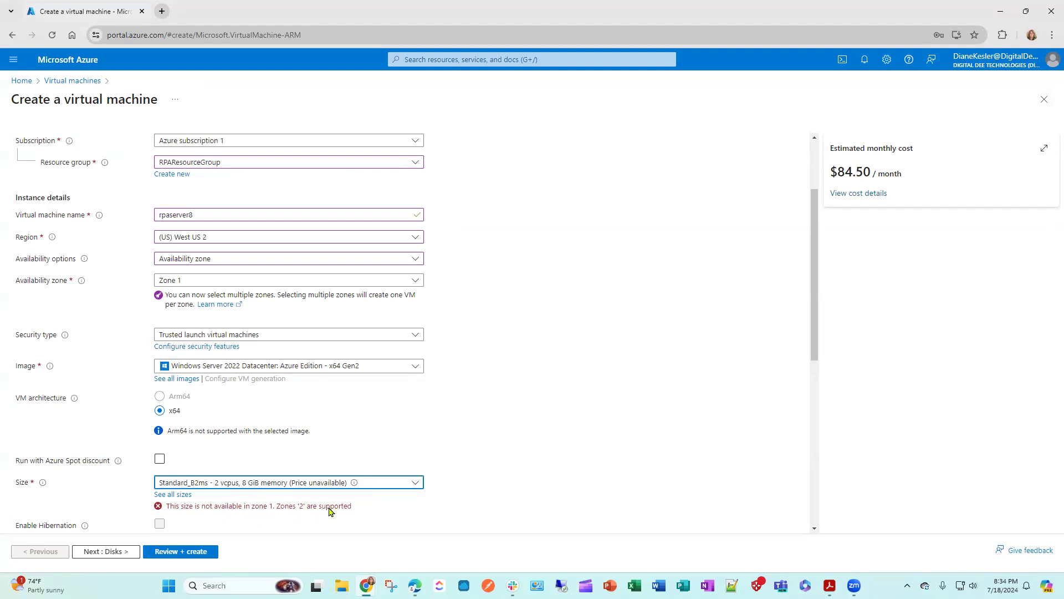
Change the availability zone selection from Zone 1 to Zone 2 only.
click(211, 281)
click(164, 296)
click(171, 315)
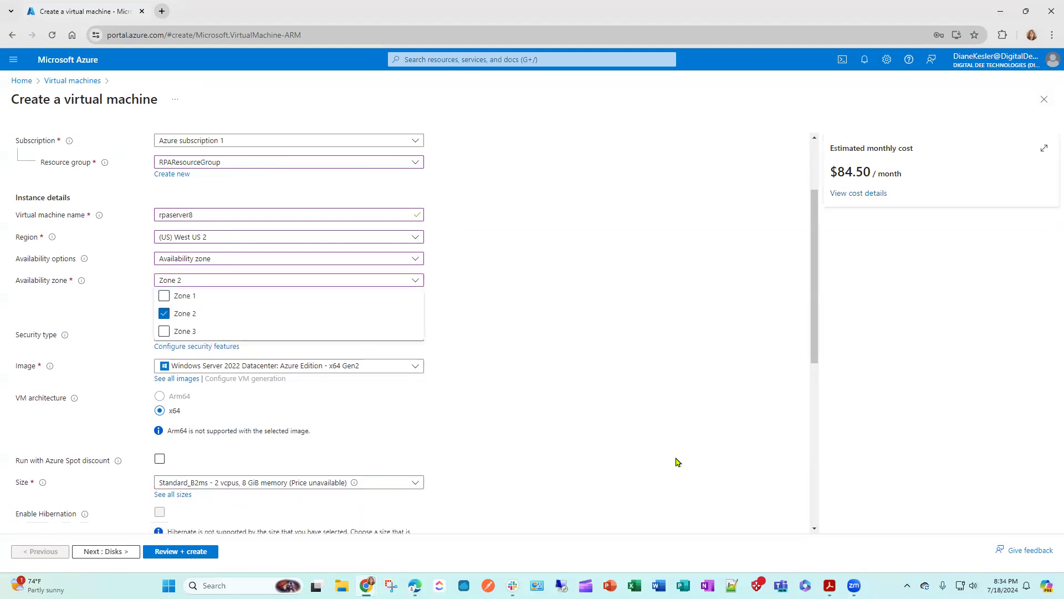
click(591, 437)
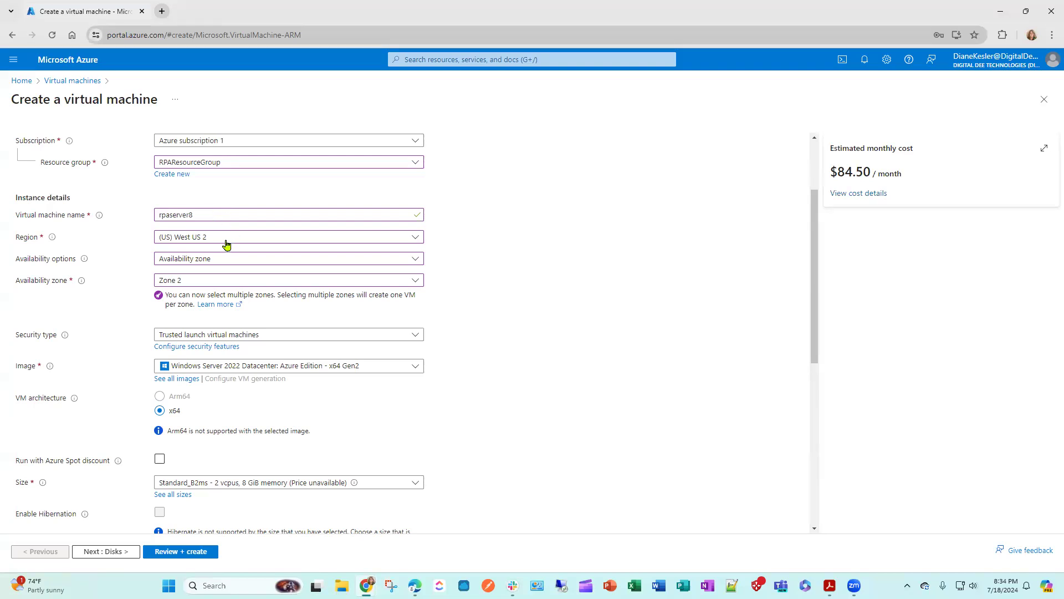
Set the availability options to No infrastructure redundancy required and choose Trusted launch virtual machines as the security type.
click(221, 262)
click(224, 274)
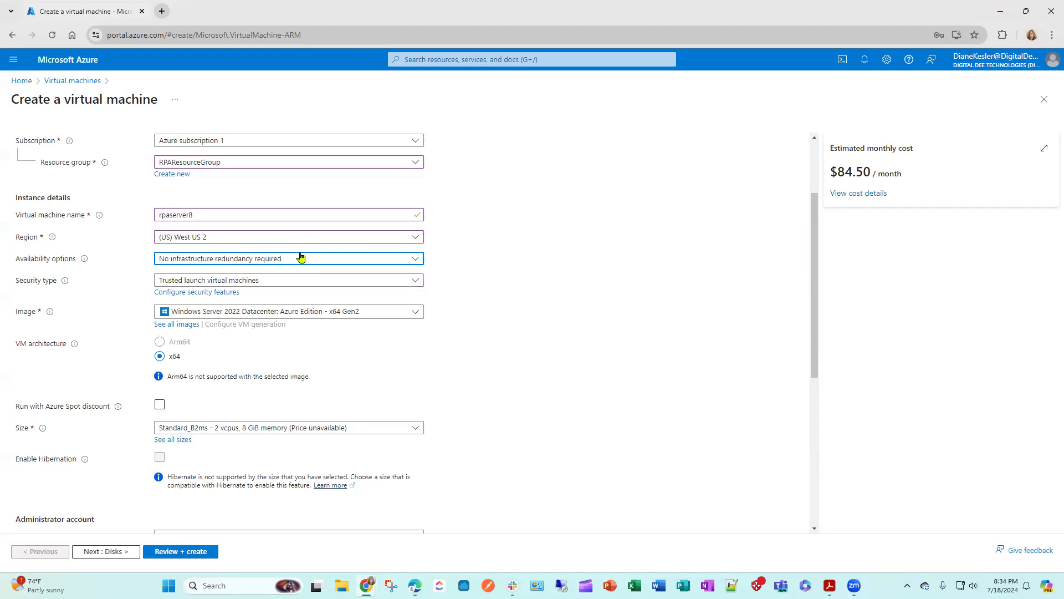
click(297, 260)
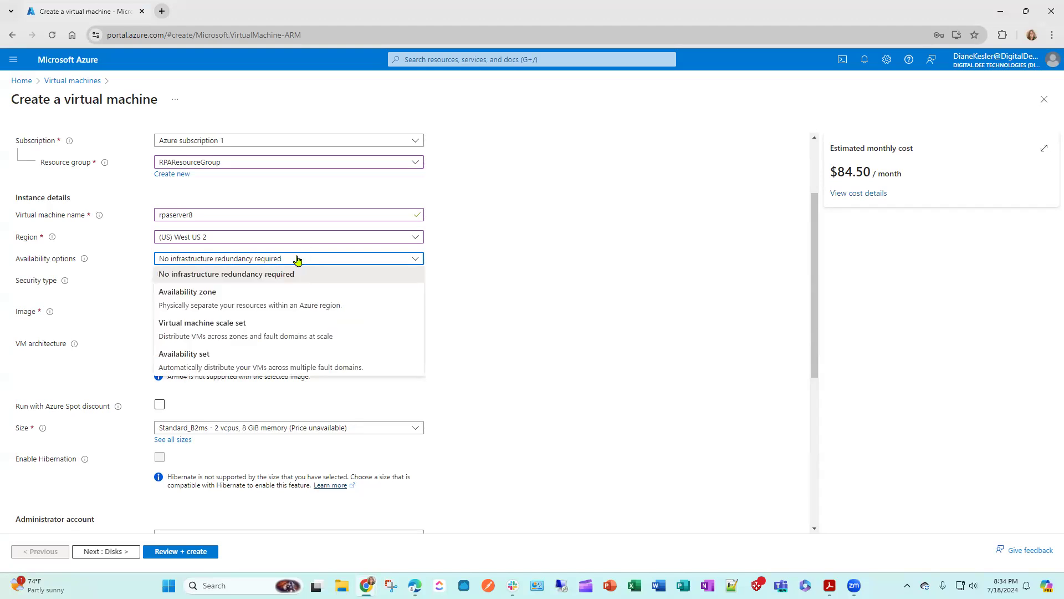
click(308, 259)
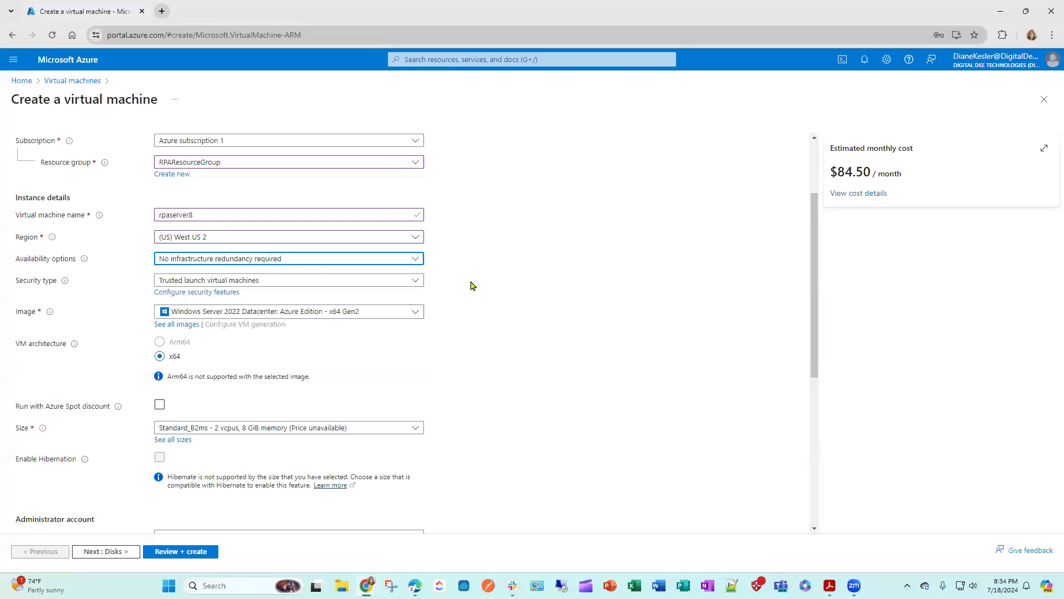
click(265, 285)
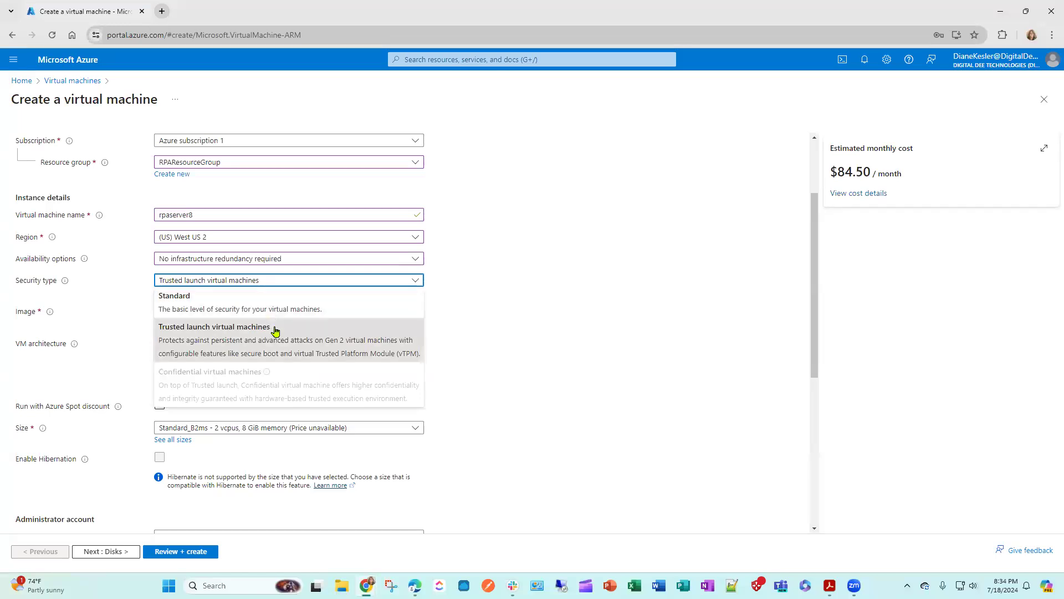
click(365, 340)
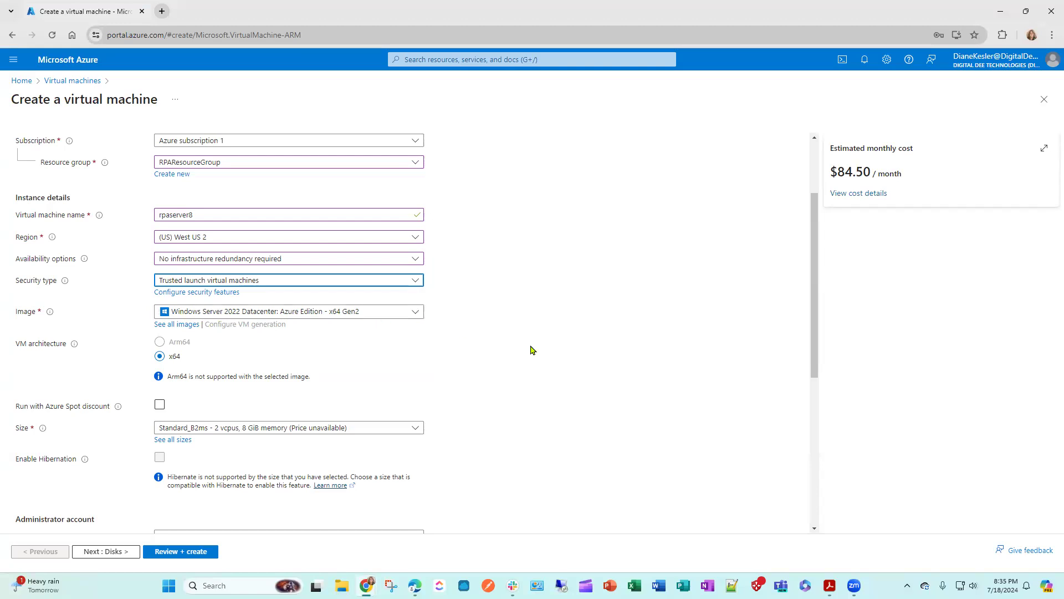
Set the administrator account username to rpatech14.
scroll(531, 350, down, 2)
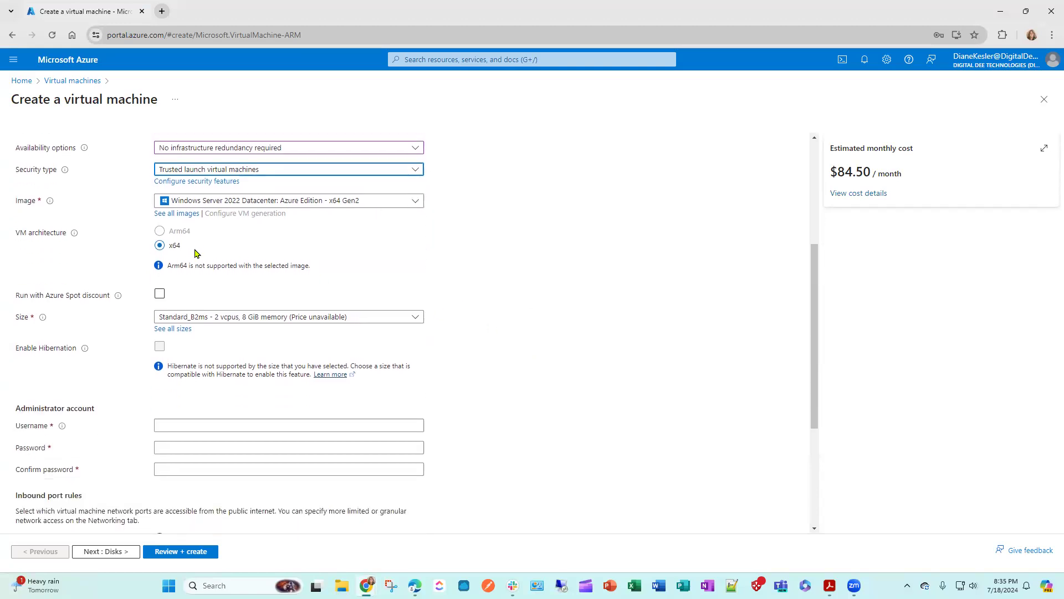
scroll(487, 288, down, 1)
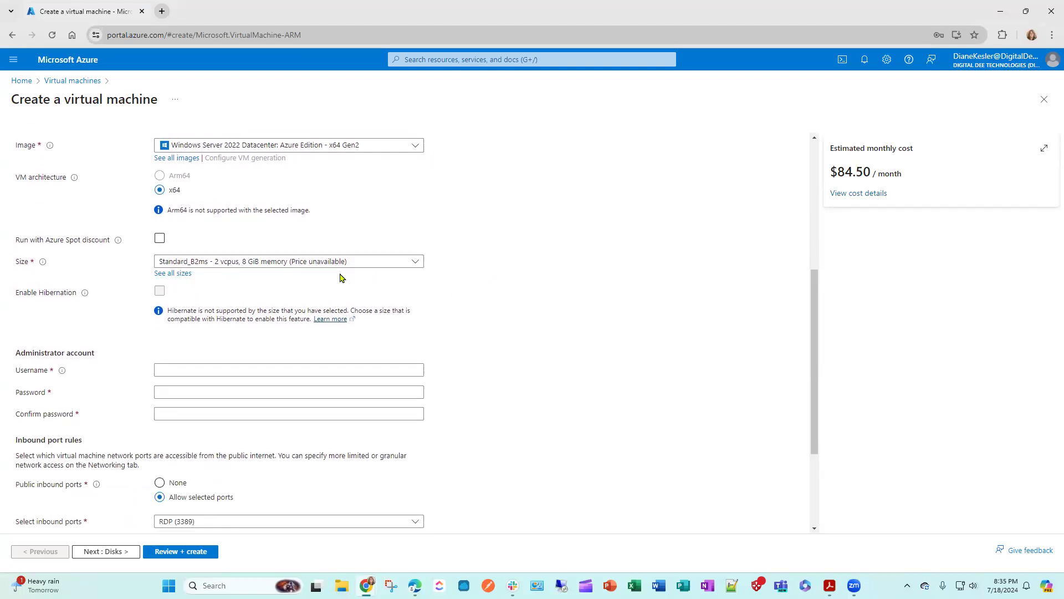
scroll(499, 304, down, 1)
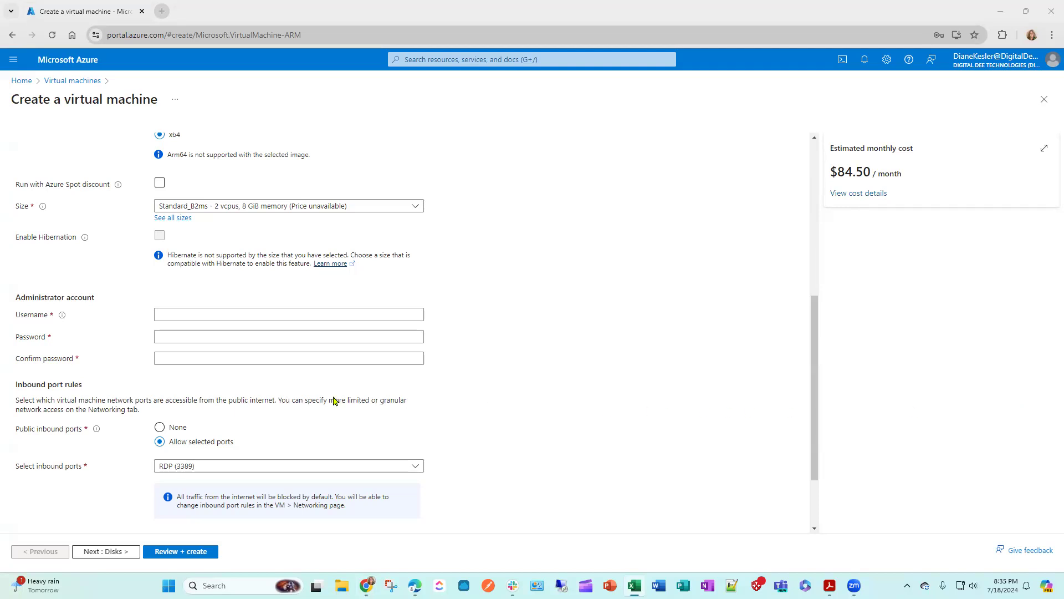
click(212, 313)
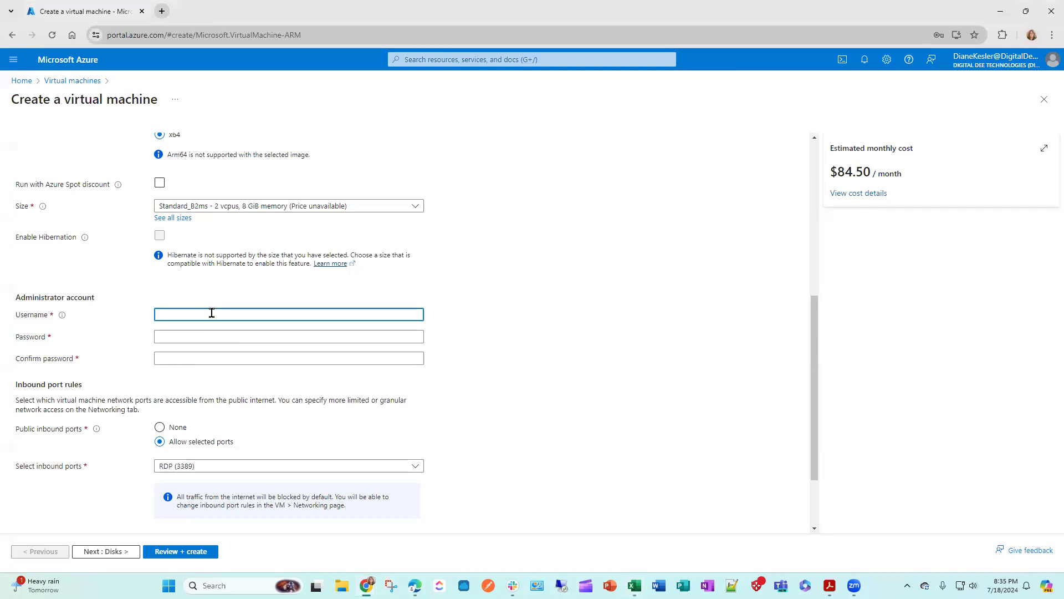
text(rparw)
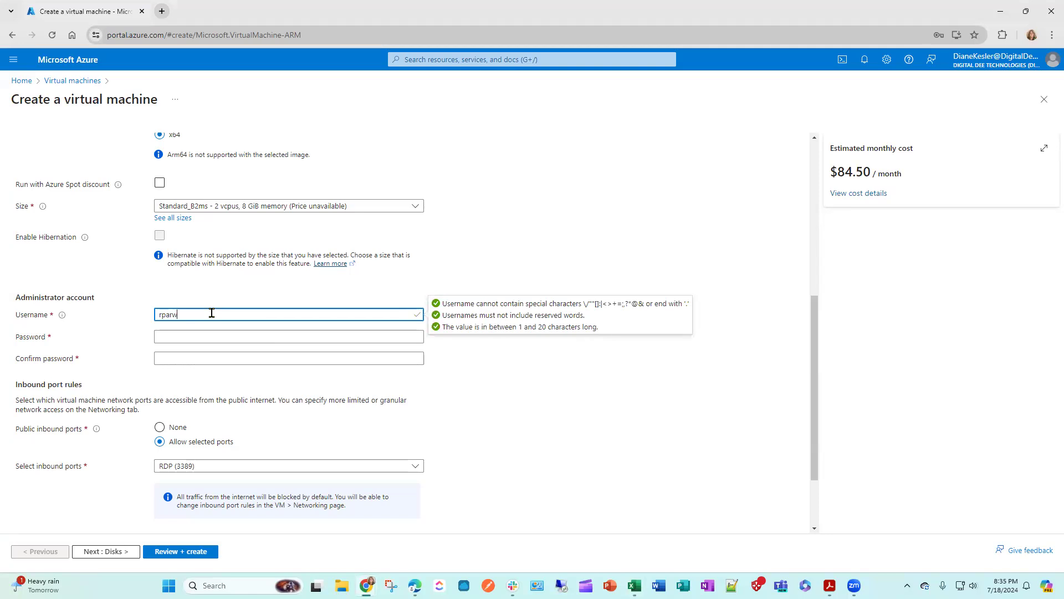
key(BackSpace)
key(BackSpace)
key(BackSpace)
key(BackSpace)
text(r)
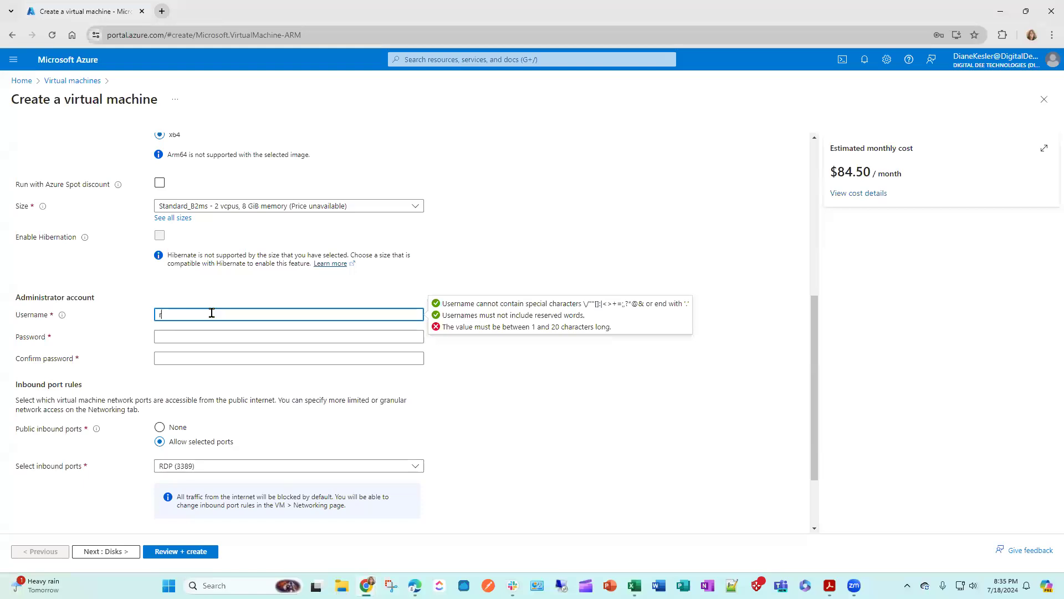
text(patech)
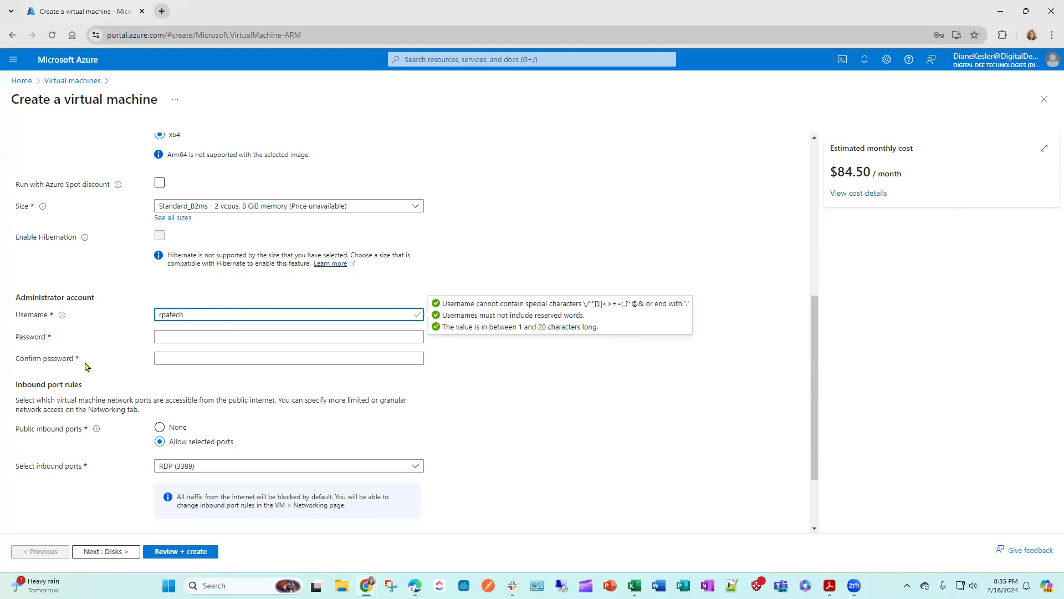
text(14)
Enter the administrator account password and repeat it in the confirmation field.
click(214, 335)
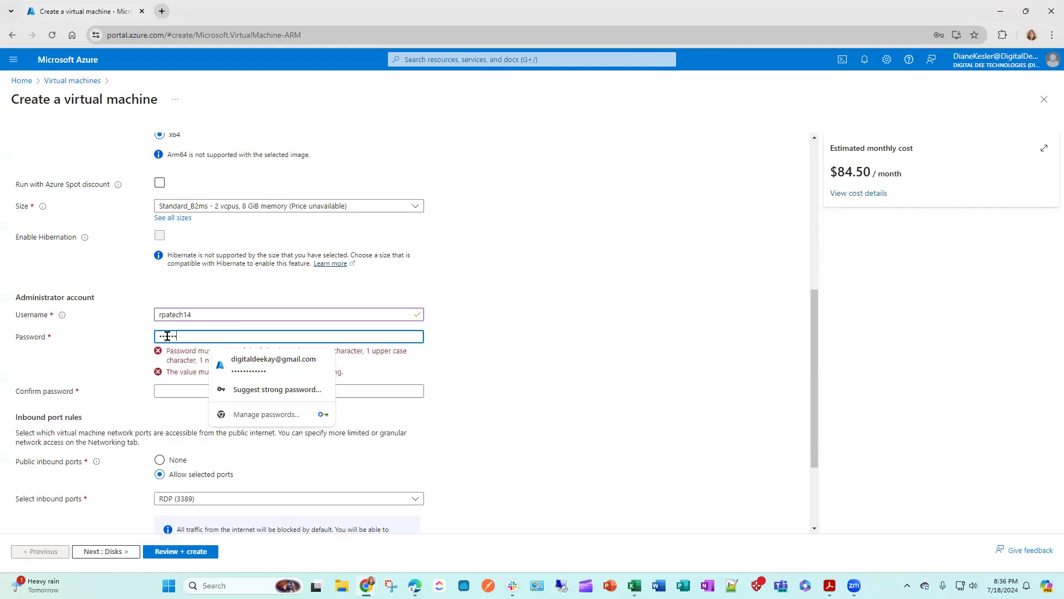
text(•••)
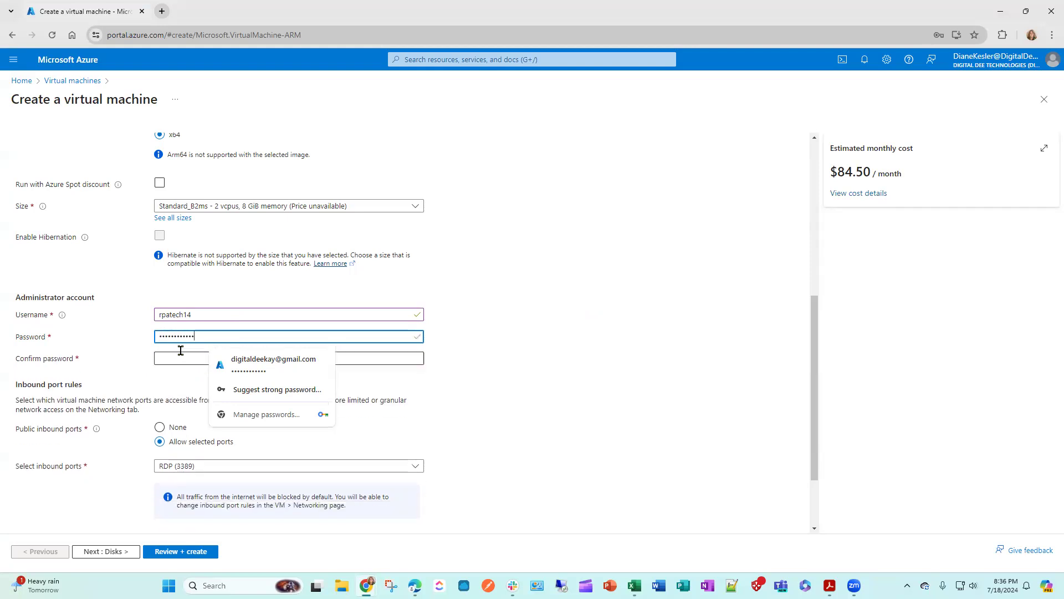
click(180, 352)
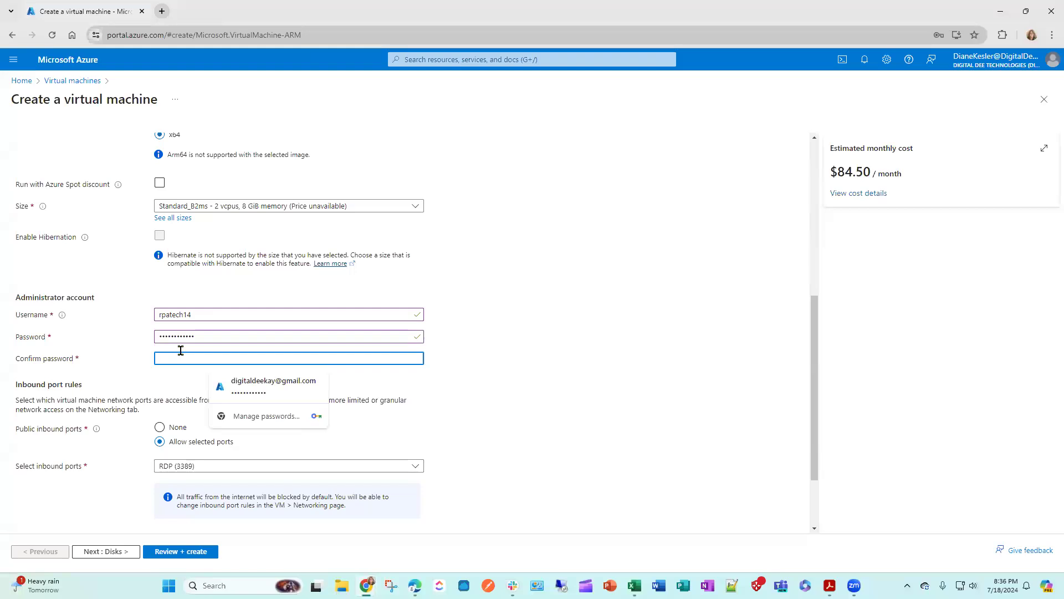
text(••••)
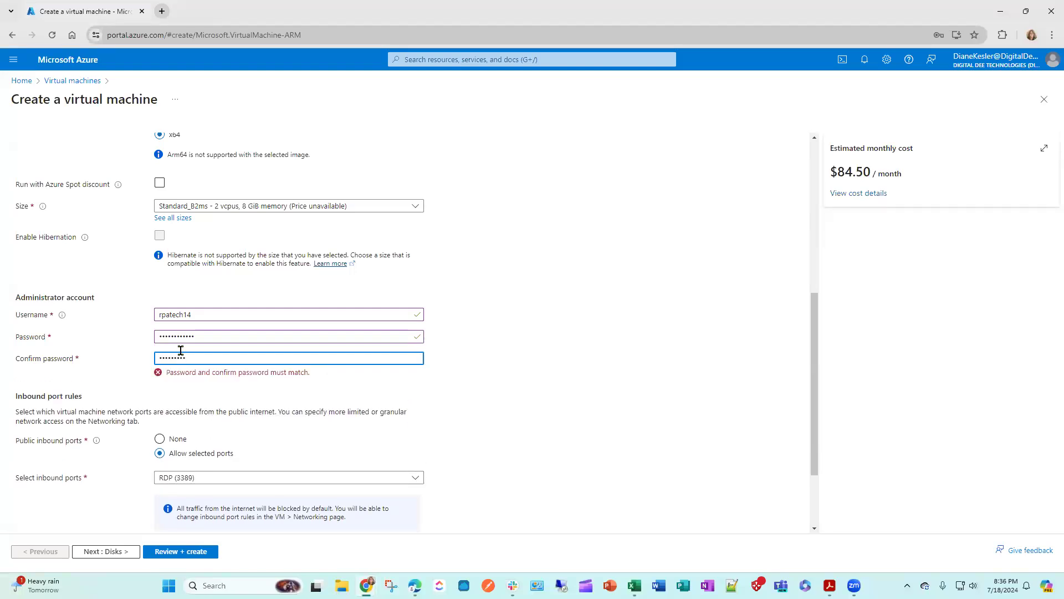
text(••)
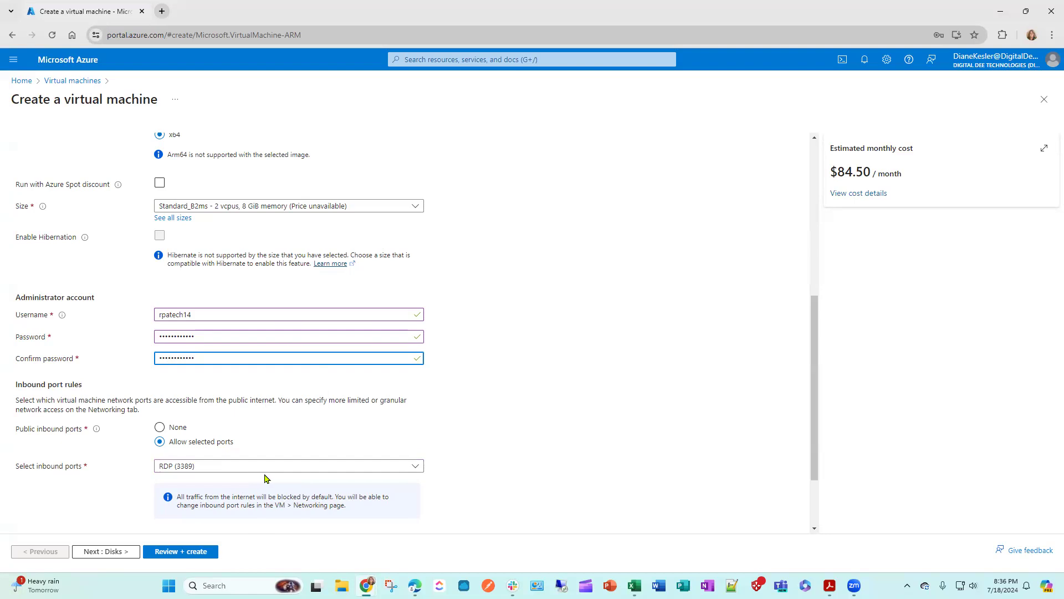
click(440, 397)
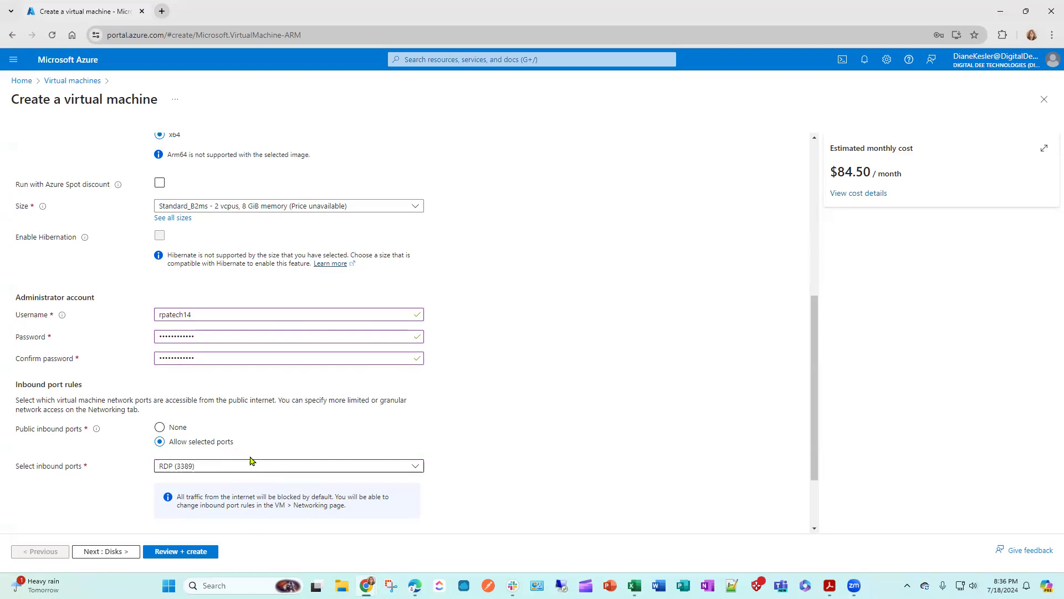
Review the virtual machine configuration and create the machine, saving the administrator login in the browser's password manager.
scroll(573, 353, up, 5)
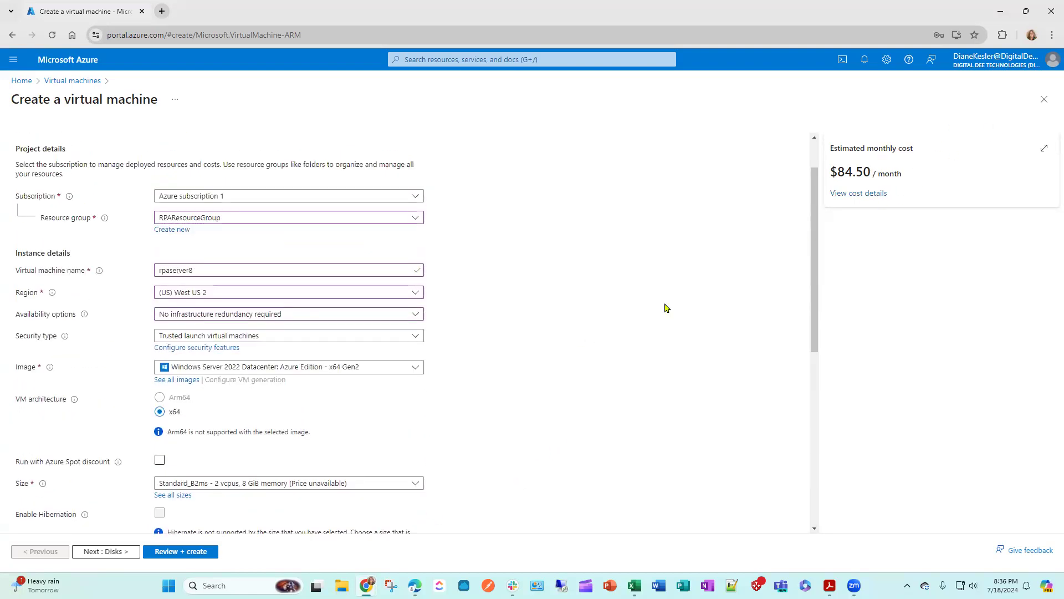
scroll(663, 307, up, 2)
scroll(664, 306, down, 3)
scroll(663, 307, down, 6)
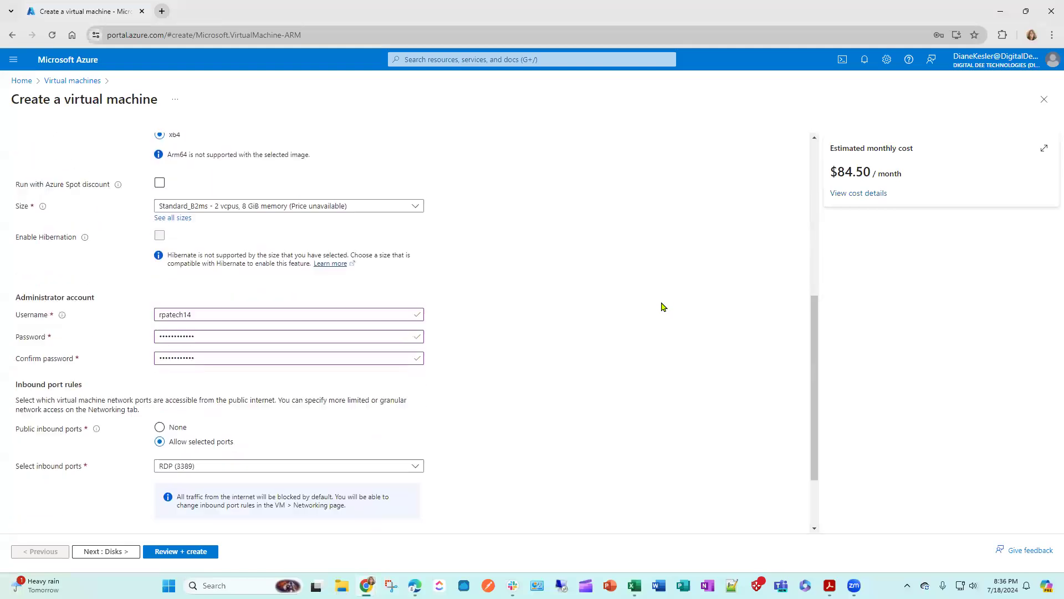
click(180, 551)
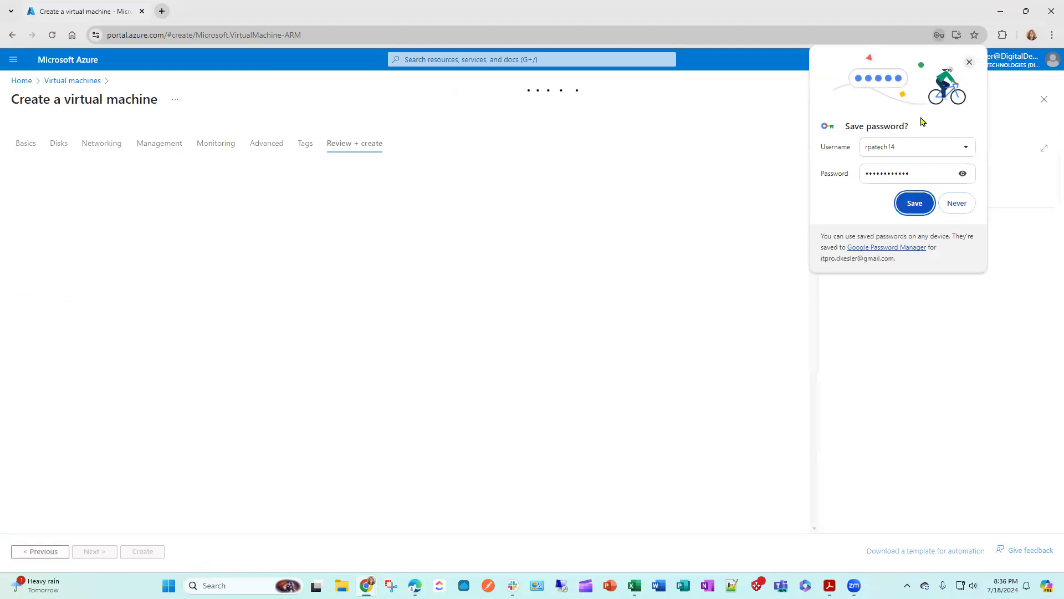
click(914, 203)
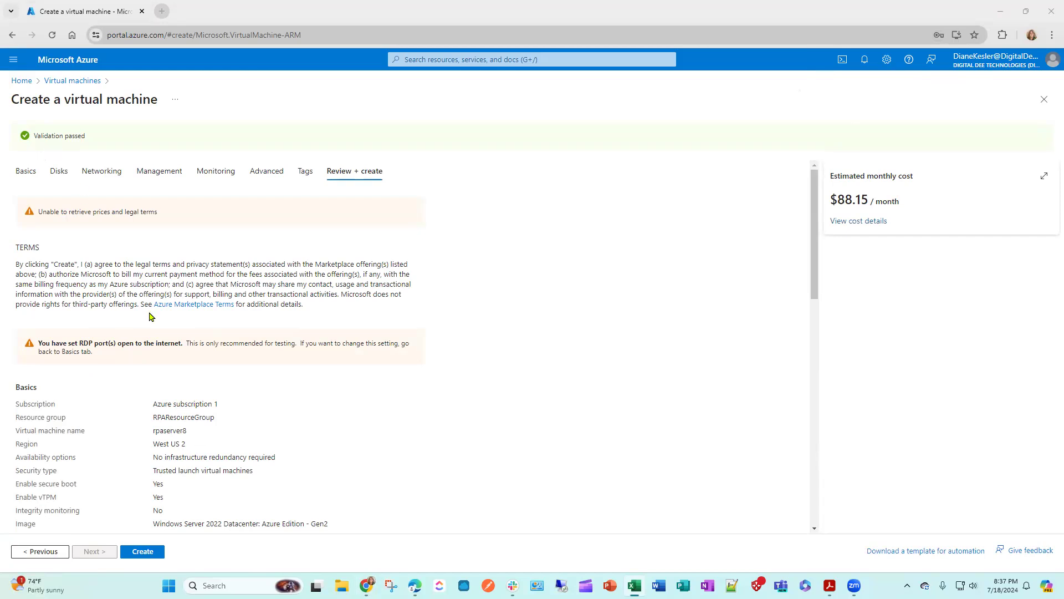
click(137, 553)
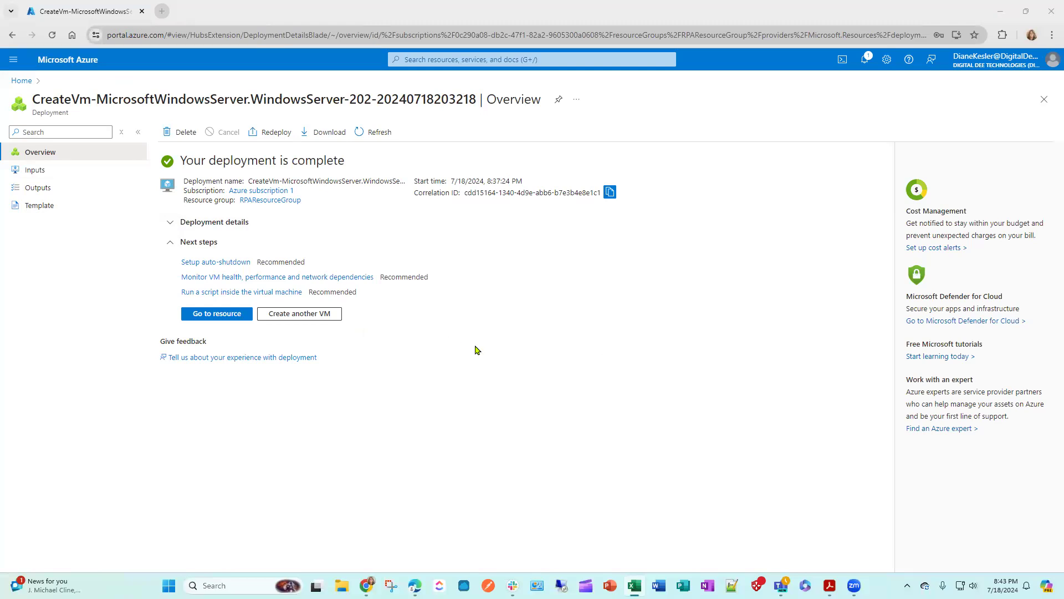
Go to the connection options of the deployed rpaserver8 and download its RDP file as rpaserver8.rdp to DATA (D:).
click(222, 315)
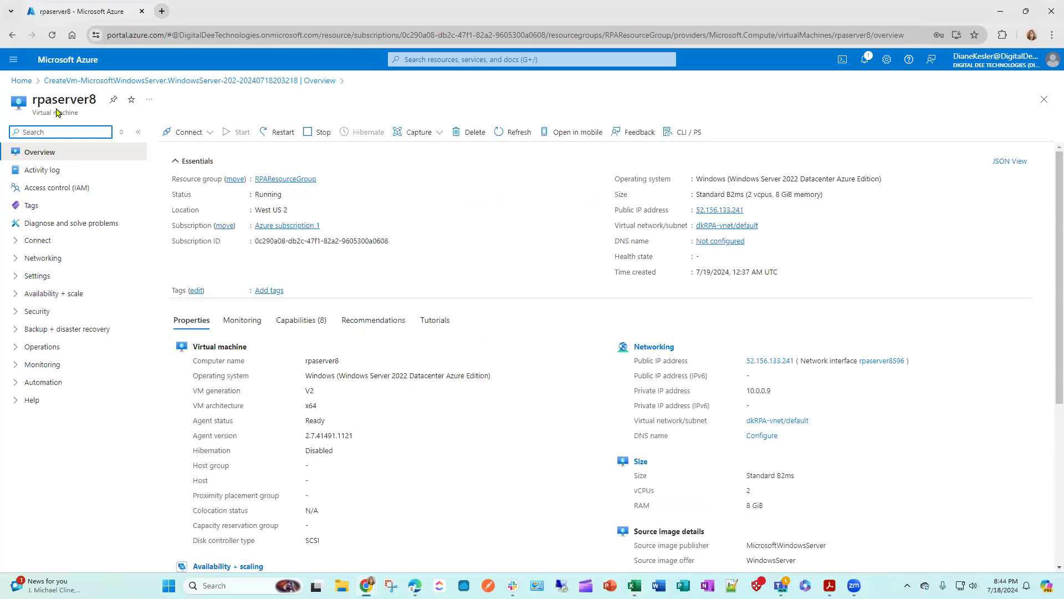
click(181, 133)
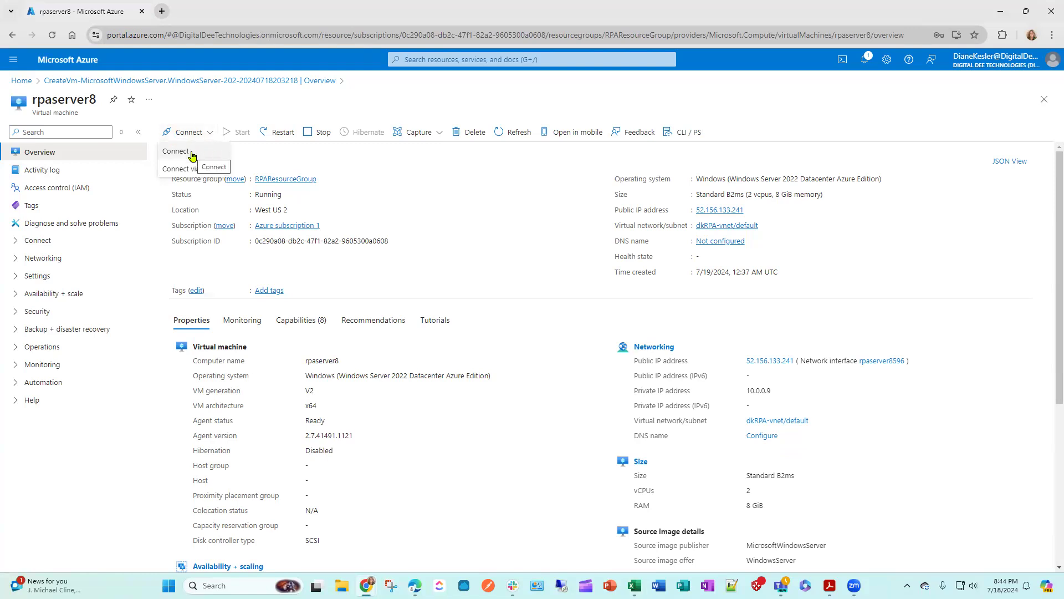
click(179, 152)
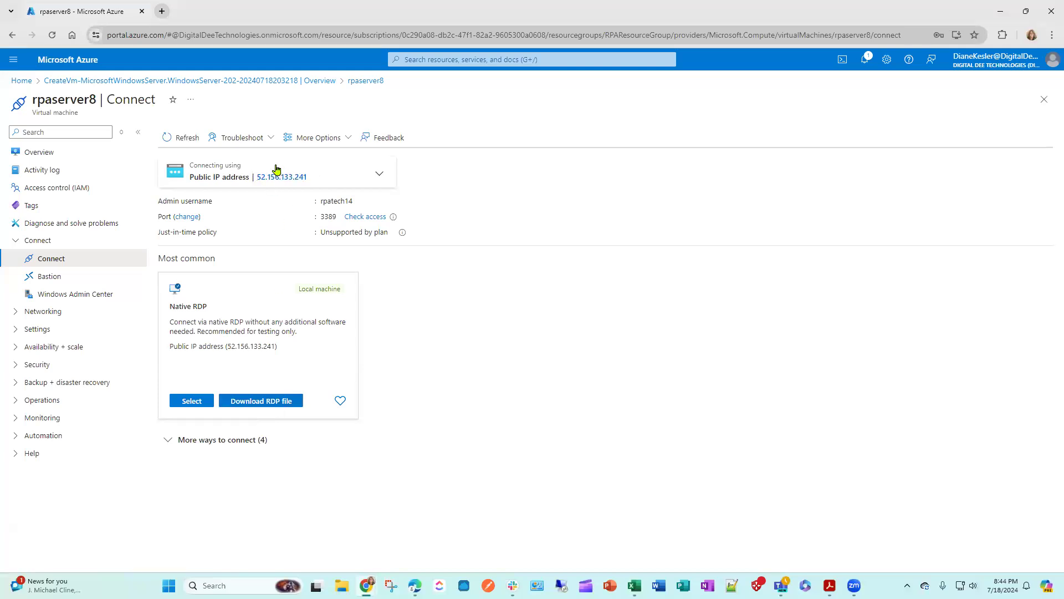
click(261, 401)
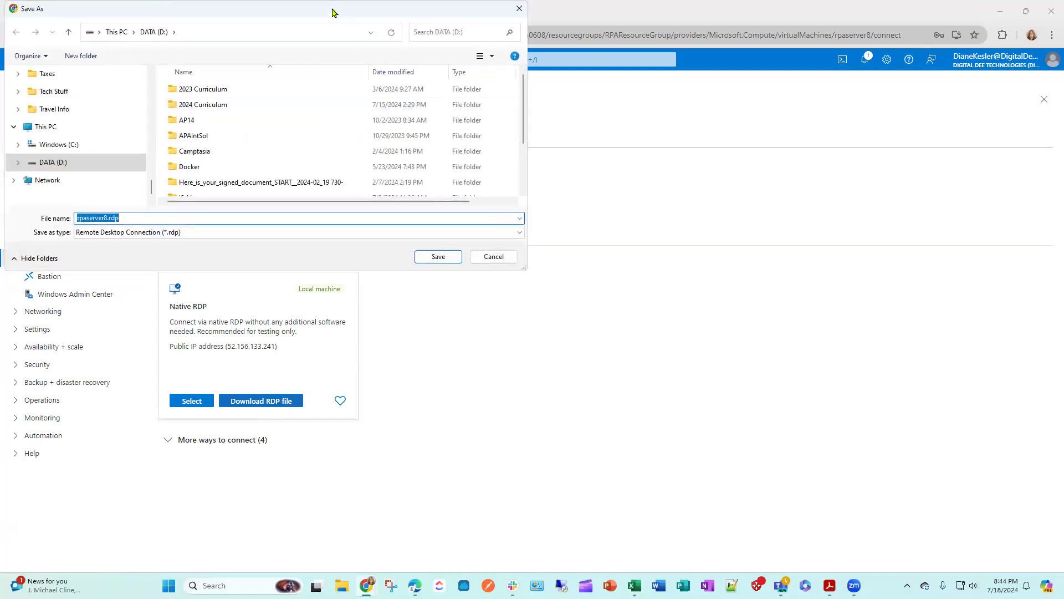
key(Return)
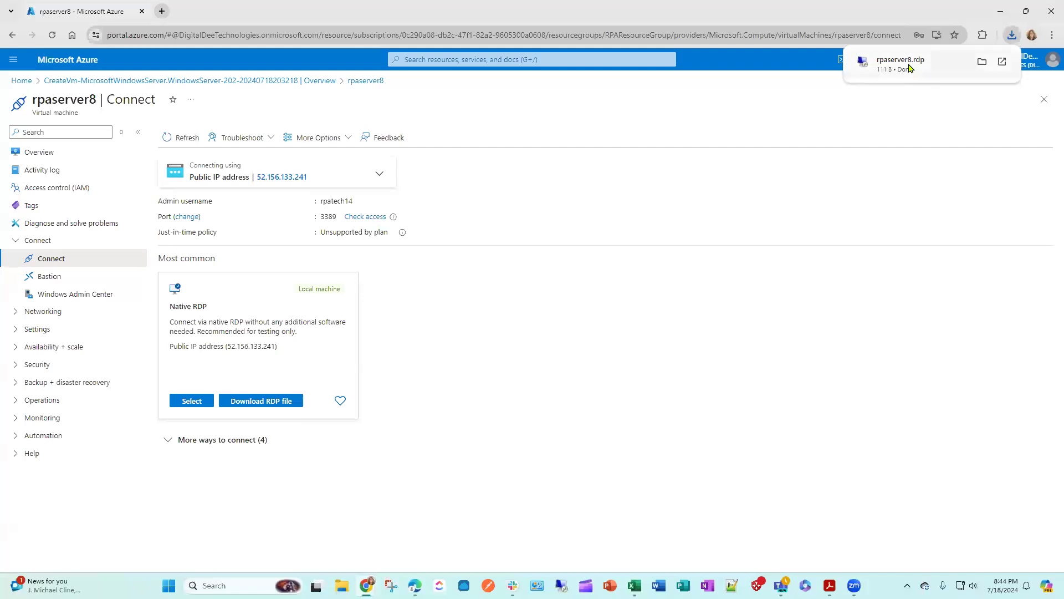
Connect to rpaserver8 with the downloaded RDP file, entering the account password and accepting the untrusted certificate.
click(907, 67)
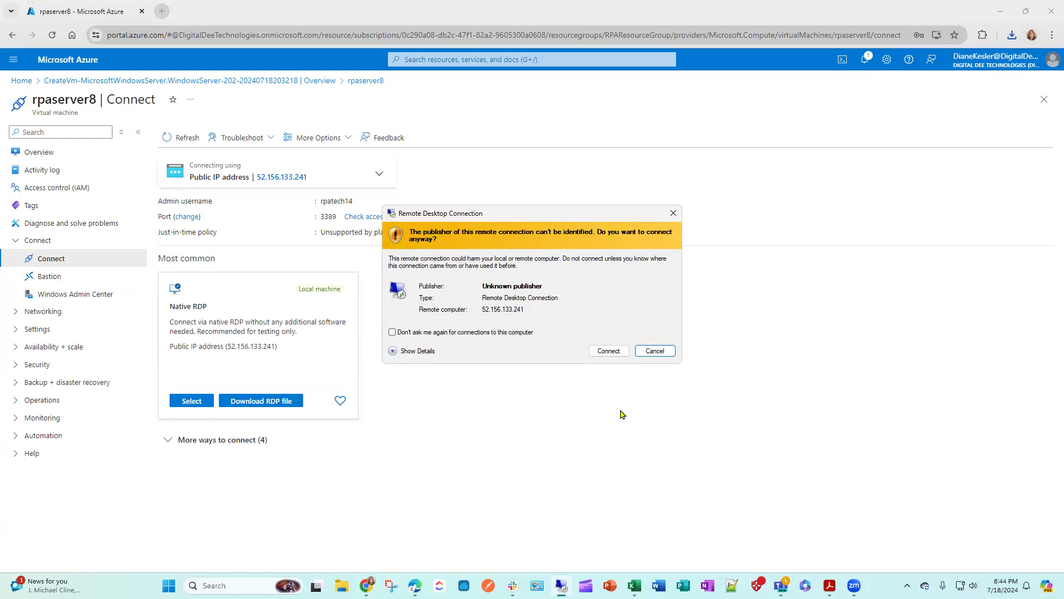
click(605, 352)
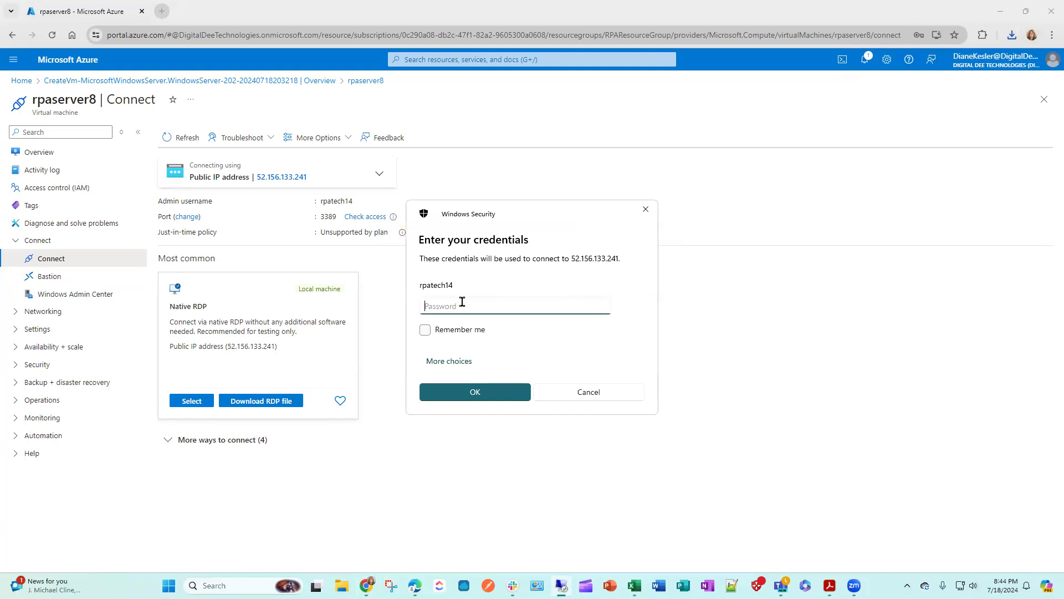
text(••••••••••••)
click(480, 393)
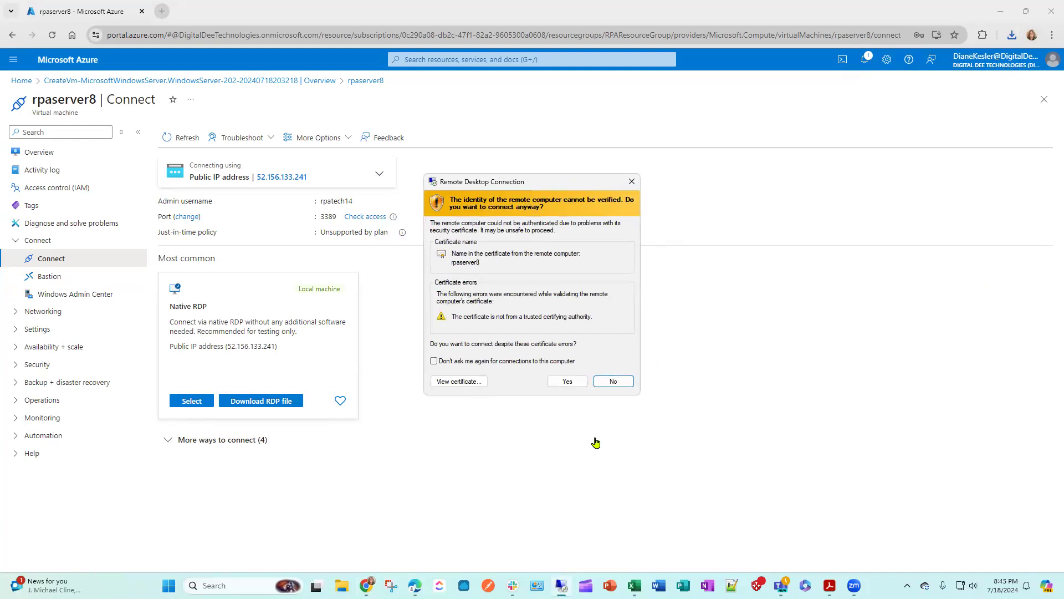
click(567, 382)
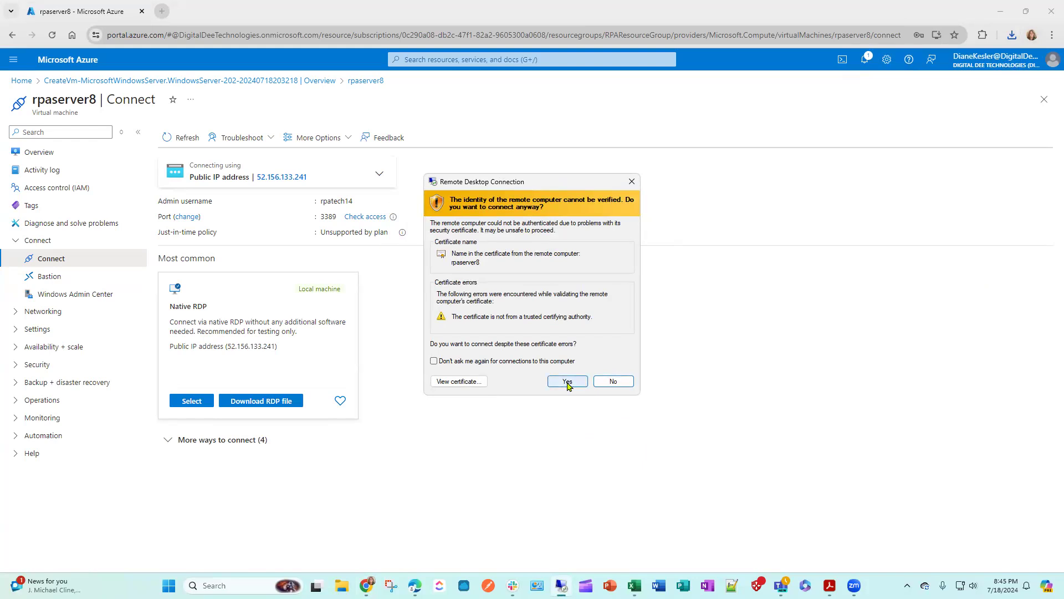
click(567, 382)
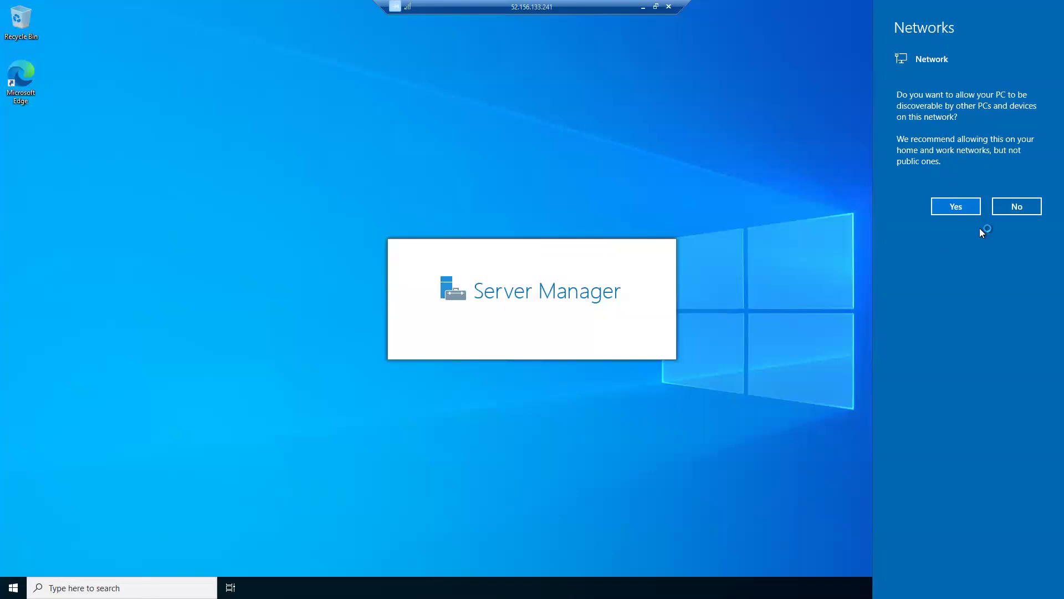
Allow the server to be discoverable on the network and close Server Manager.
click(962, 211)
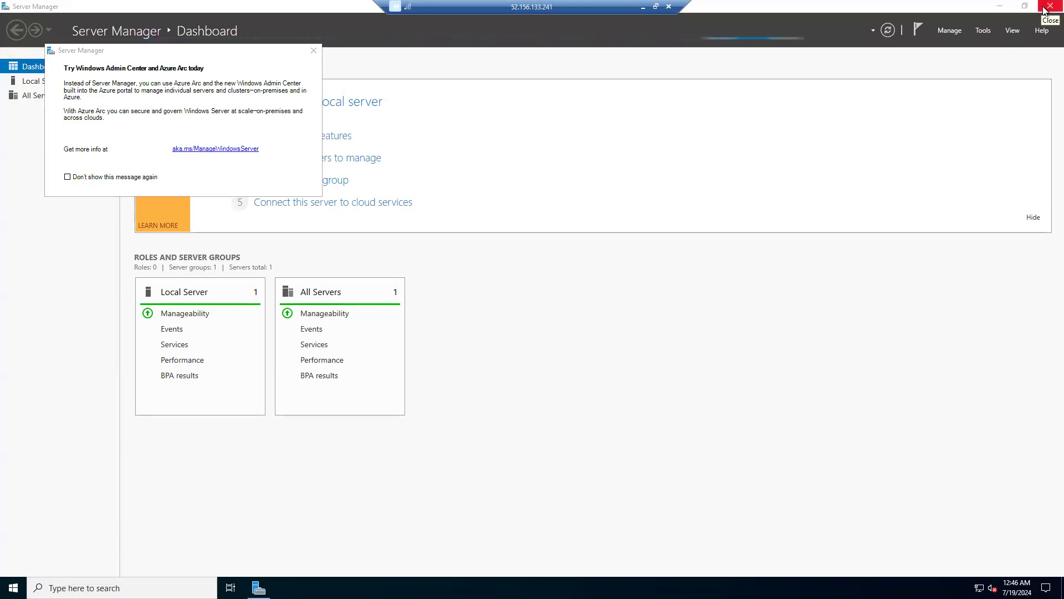
click(1049, 6)
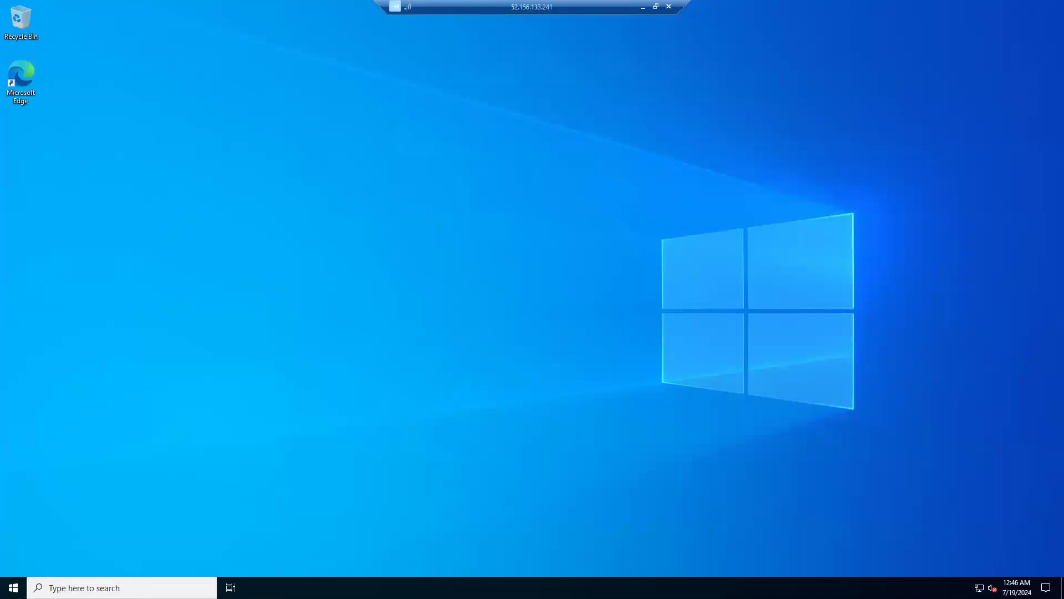
Search for "env", open the system environment variables settings, and move the System Properties window toward the middle of the desktop.
click(122, 588)
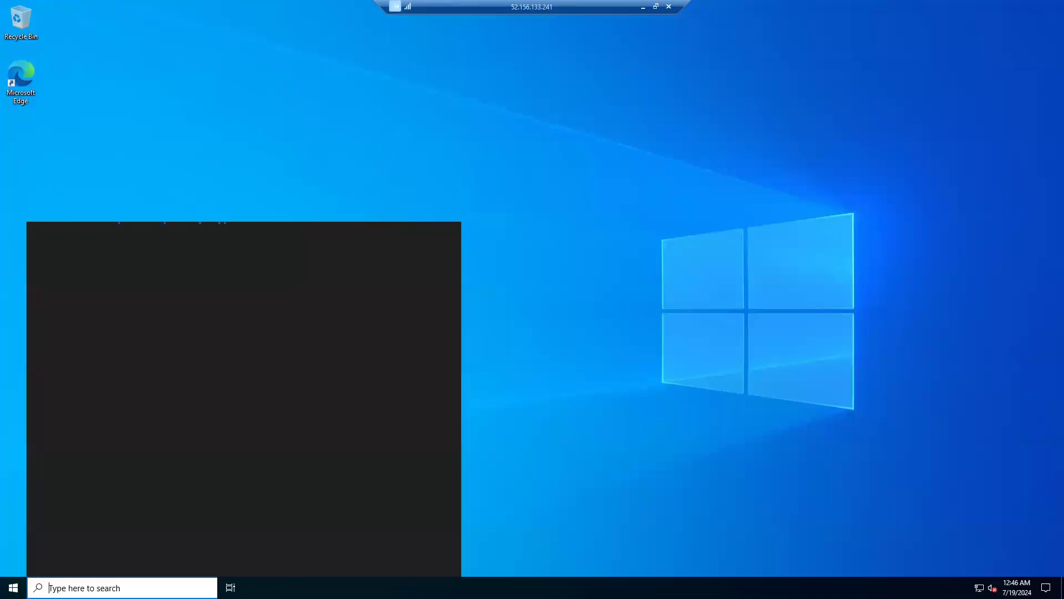
text(env)
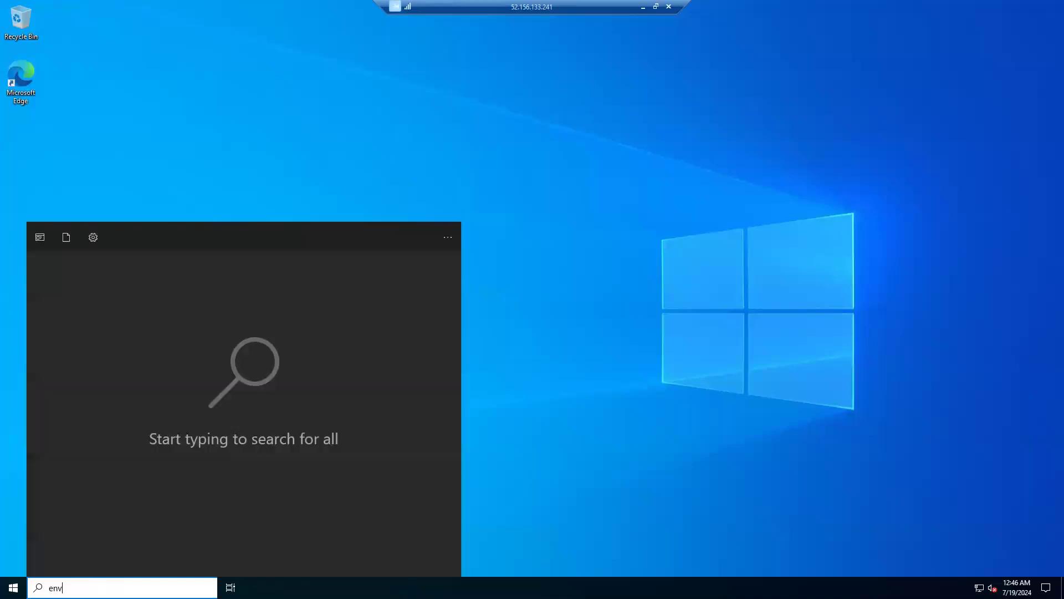
click(156, 282)
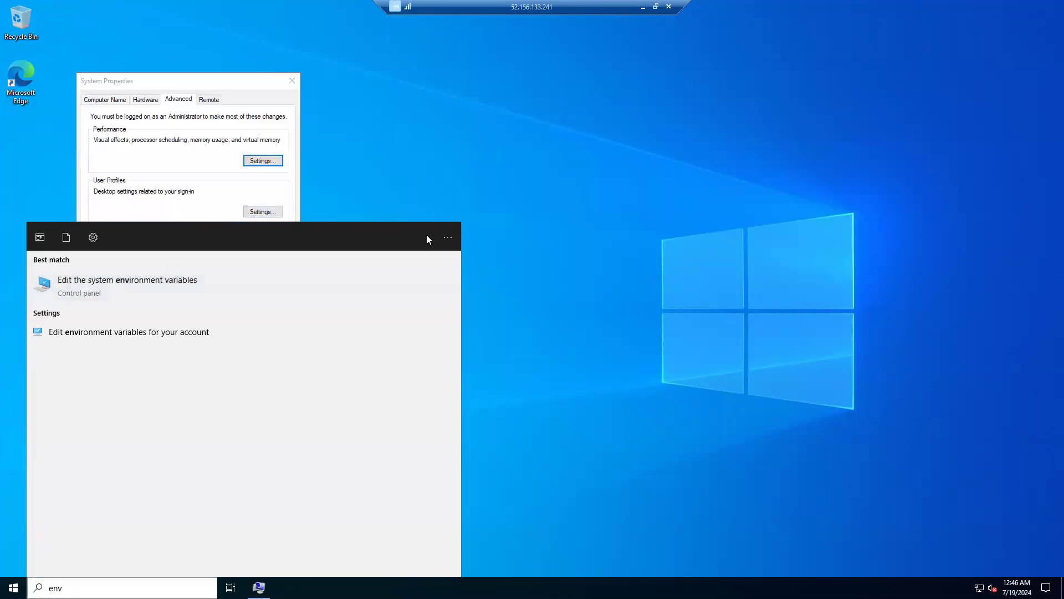
click(411, 159)
drag(228, 82, 506, 189)
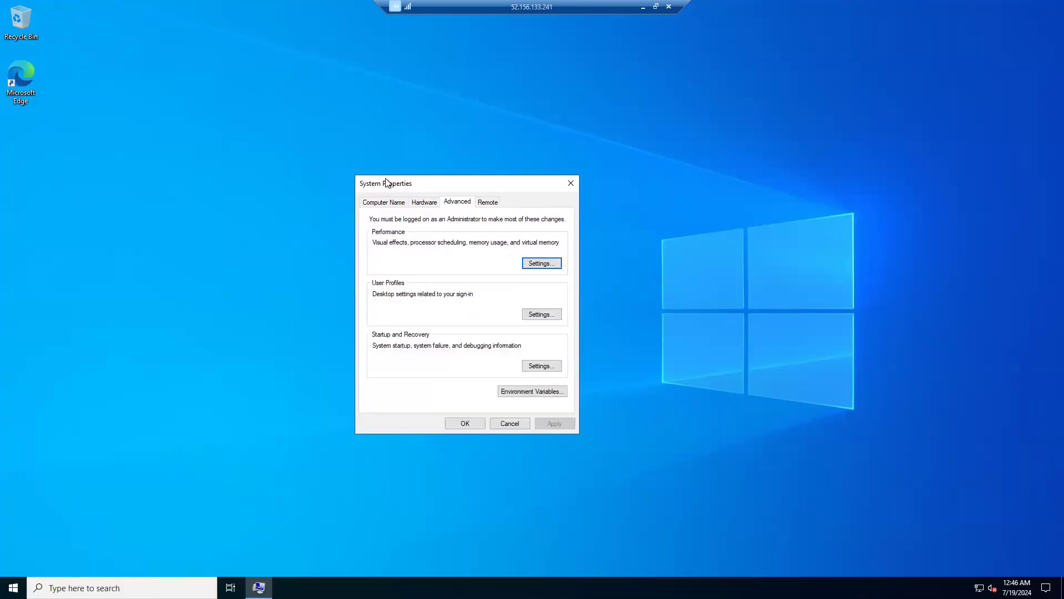
Adjust the visual effects for best performance in the performance settings, apply the change, and close System Properties.
click(546, 265)
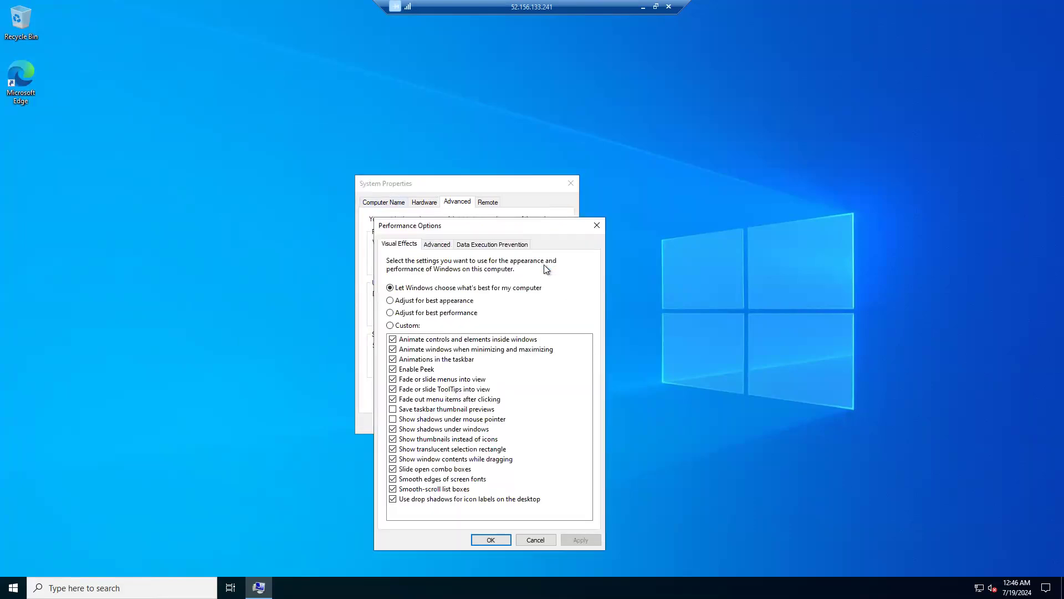
click(390, 313)
click(588, 540)
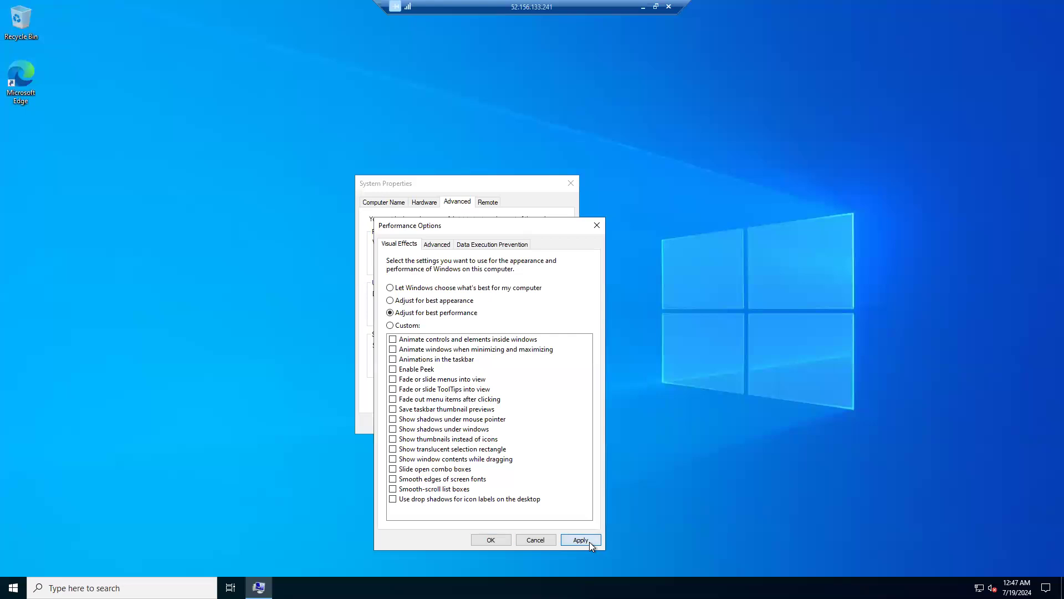
click(496, 539)
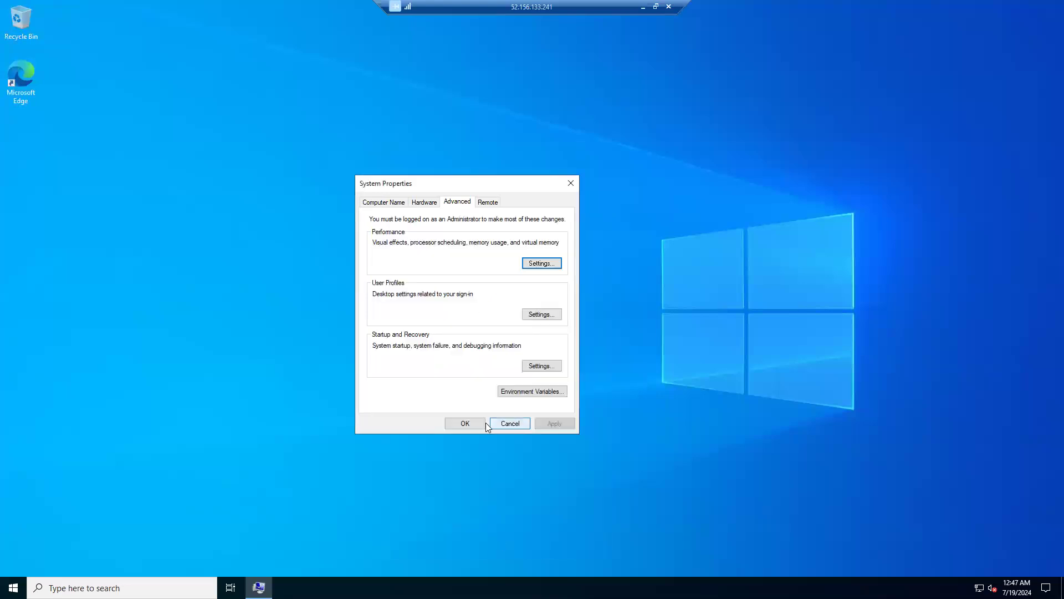
click(468, 424)
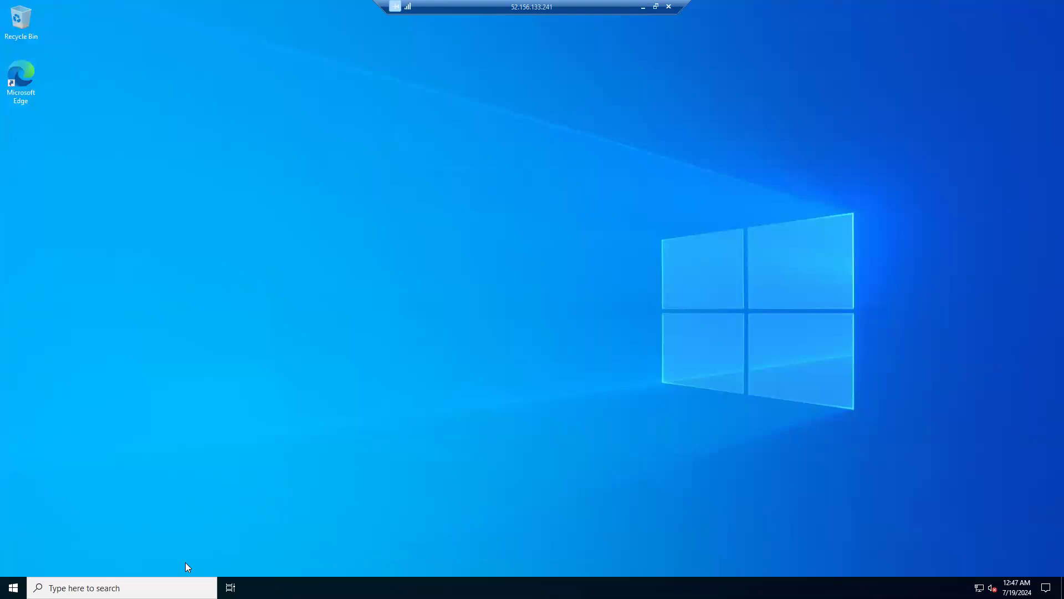
click(77, 587)
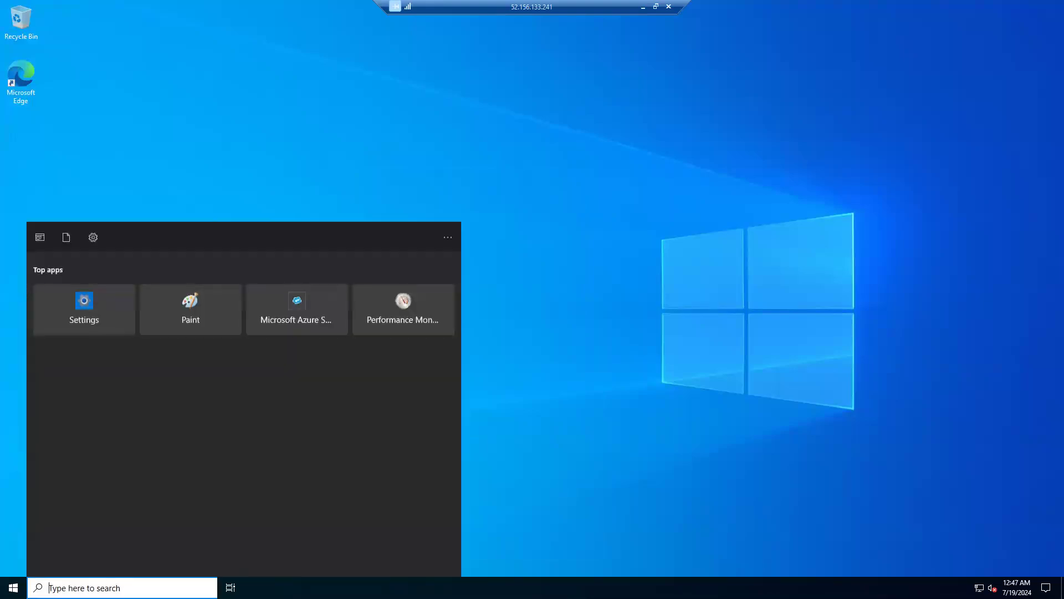
text(edit)
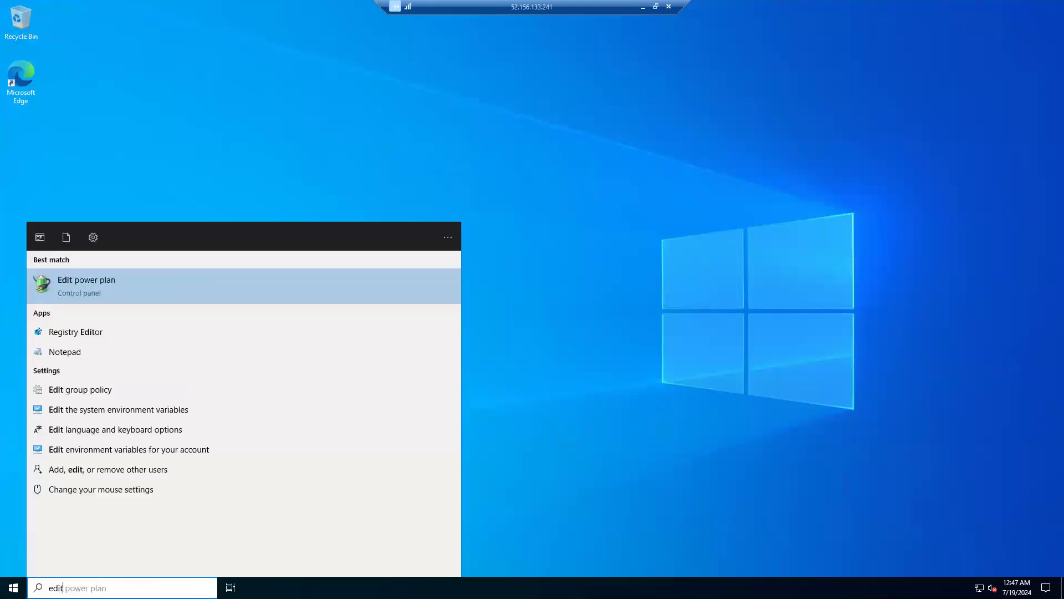
key(BackSpace)
key(BackSpace)
key(BackSpace)
key(BackSpace)
key(BackSpace)
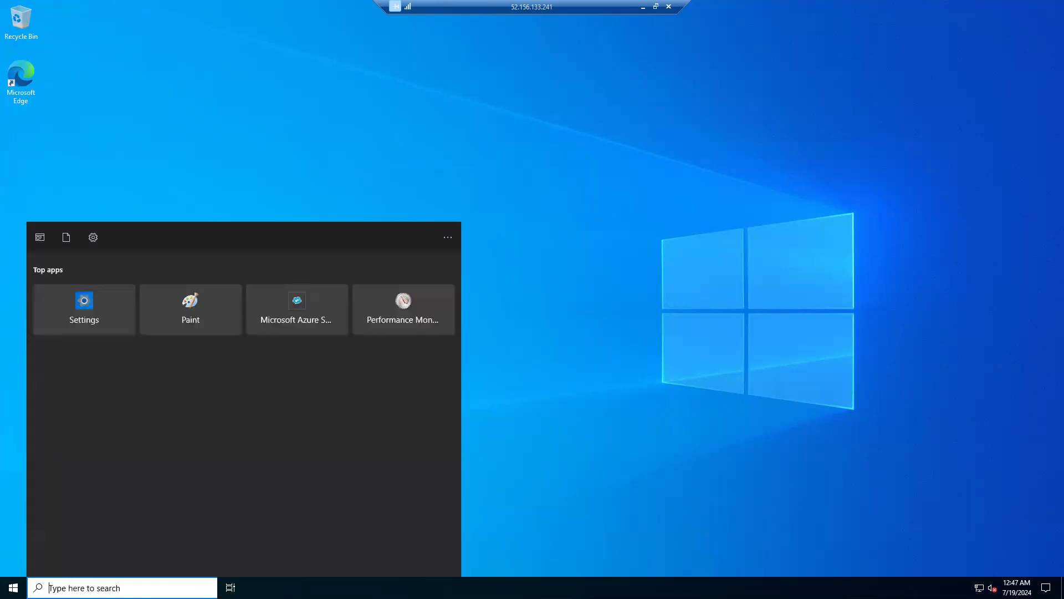
Search for "group", open the Local Group Policy Editor maximized, and widen its policy tree.
text(group)
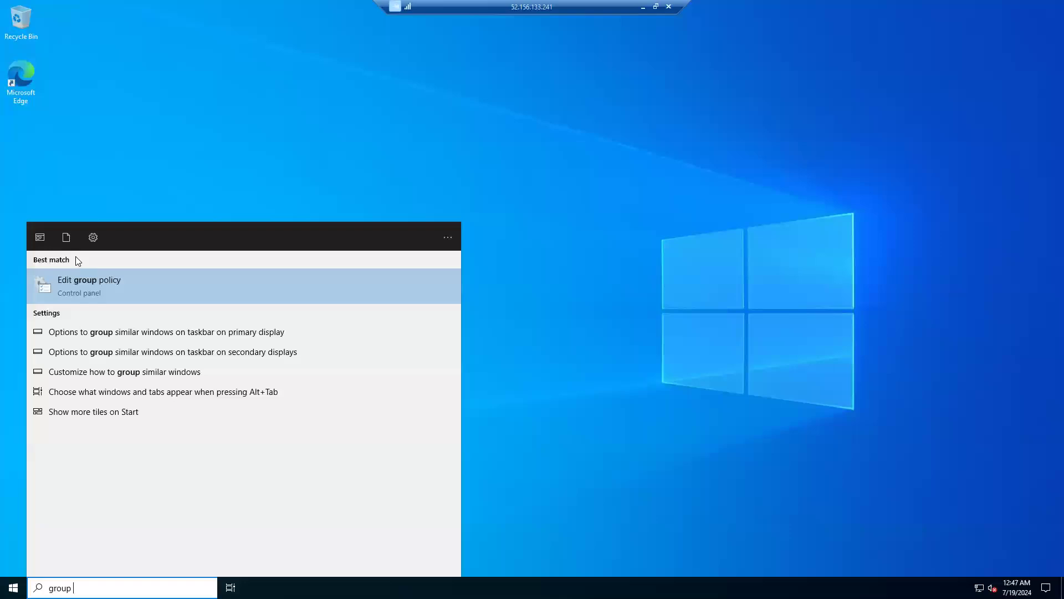
click(89, 282)
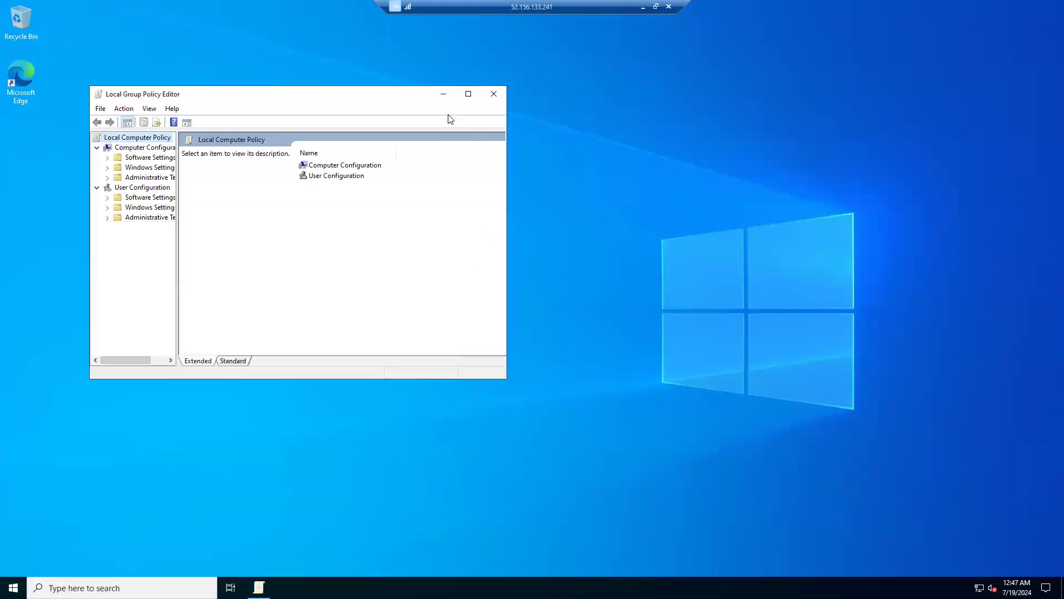
click(469, 93)
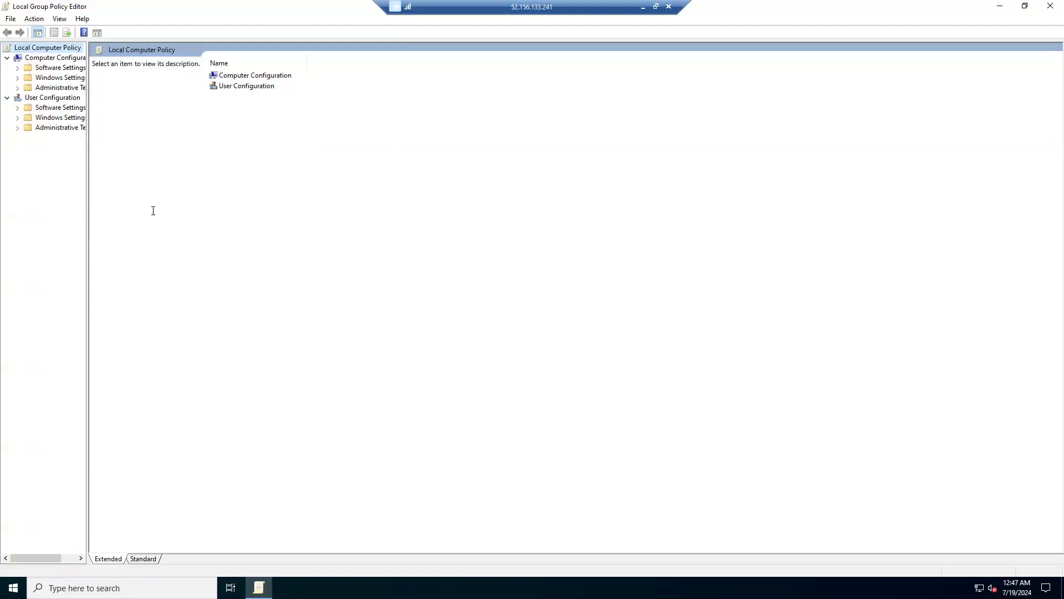
drag(87, 194, 228, 204)
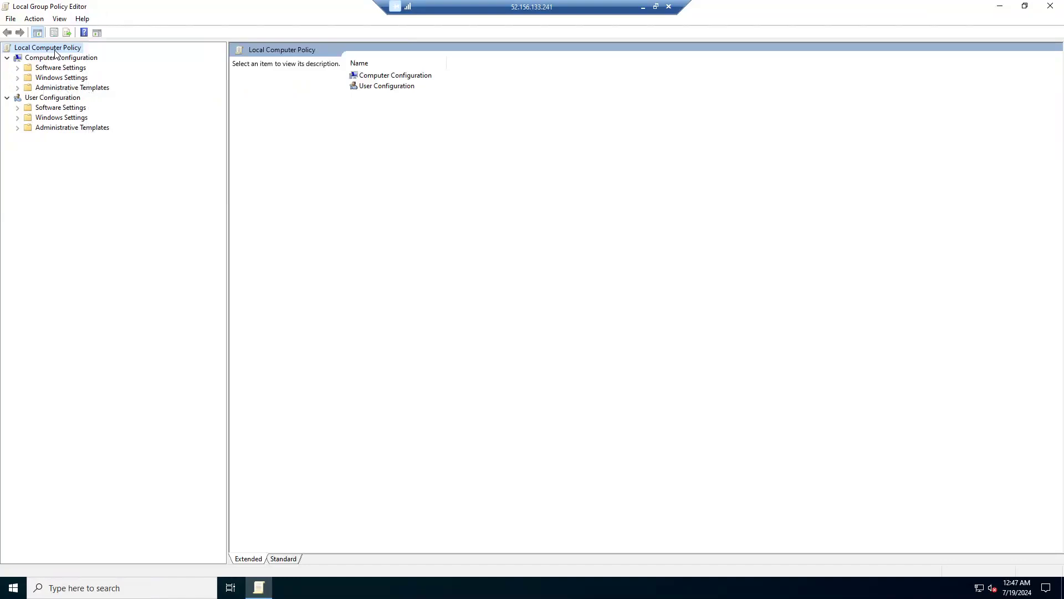
Go to Connections under Computer Configuration, Administrative Templates, Windows Components, Remote Desktop Services, Remote Desktop Session Host.
click(17, 88)
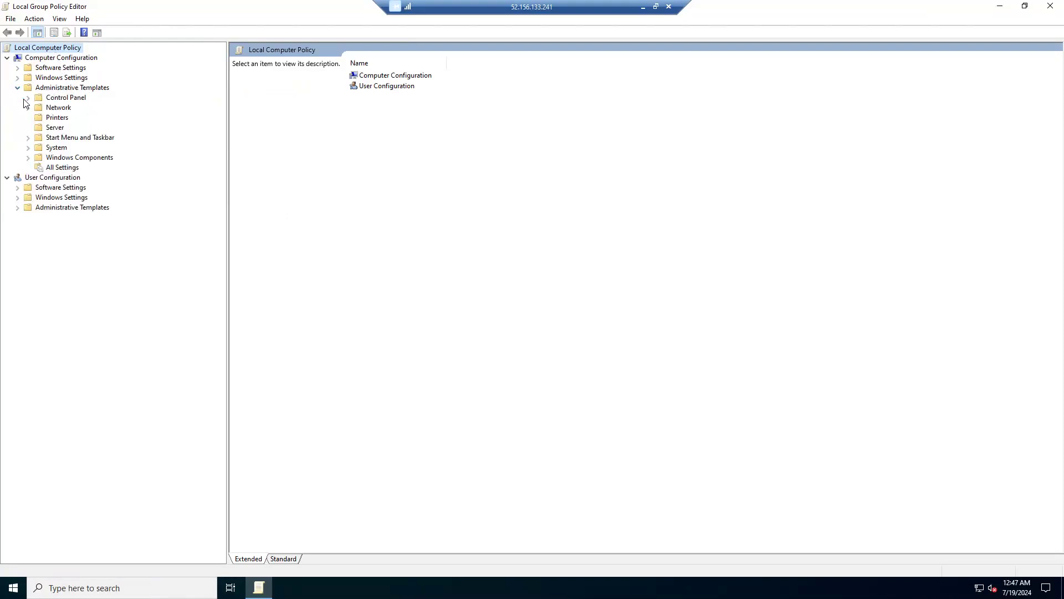
click(28, 158)
scroll(224, 267, down, 3)
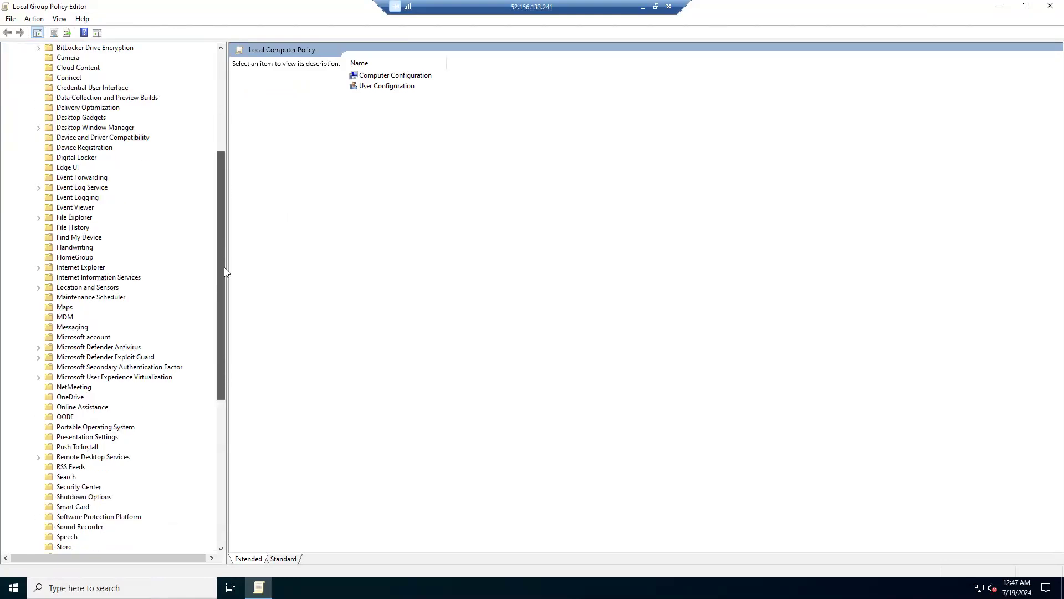
scroll(223, 267, down, 9)
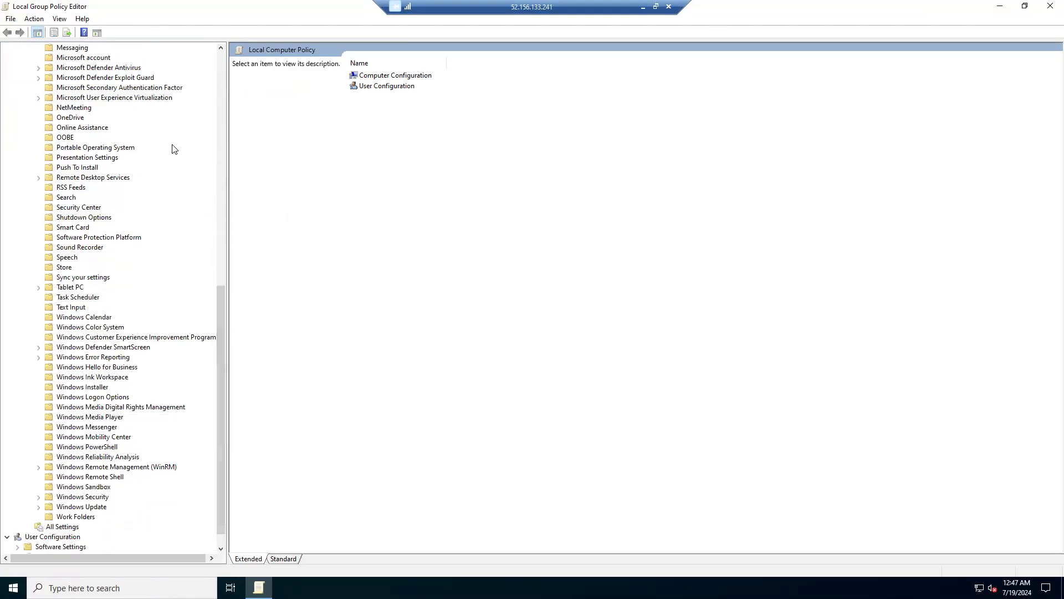
click(38, 178)
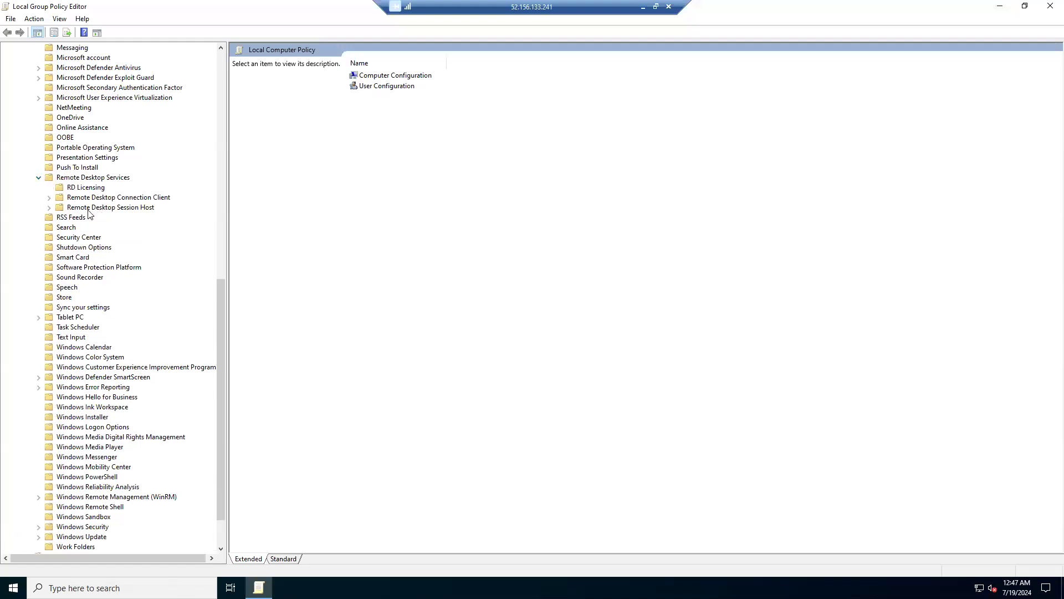
click(48, 208)
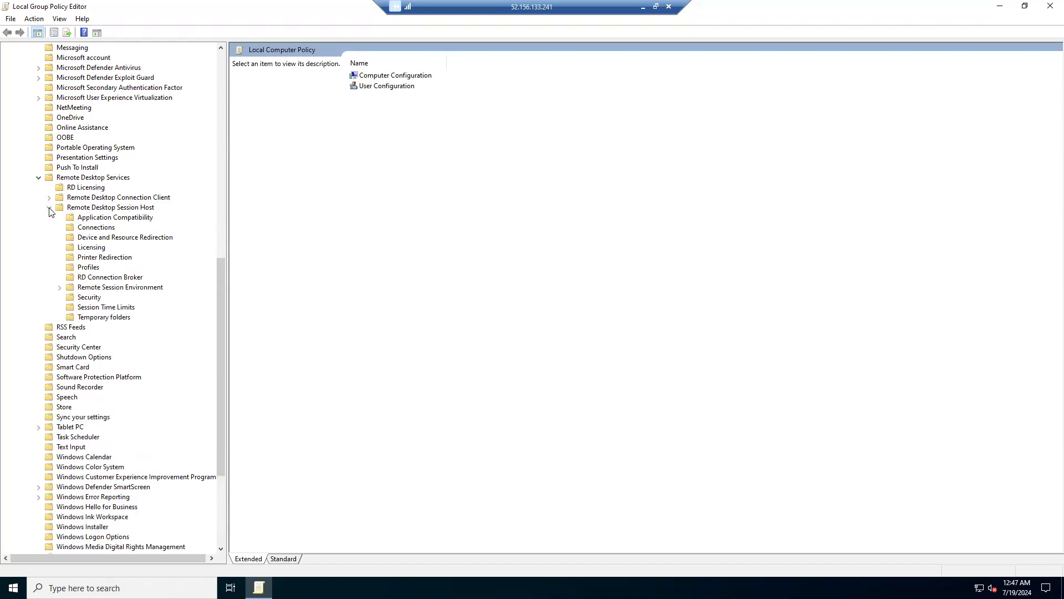
click(97, 228)
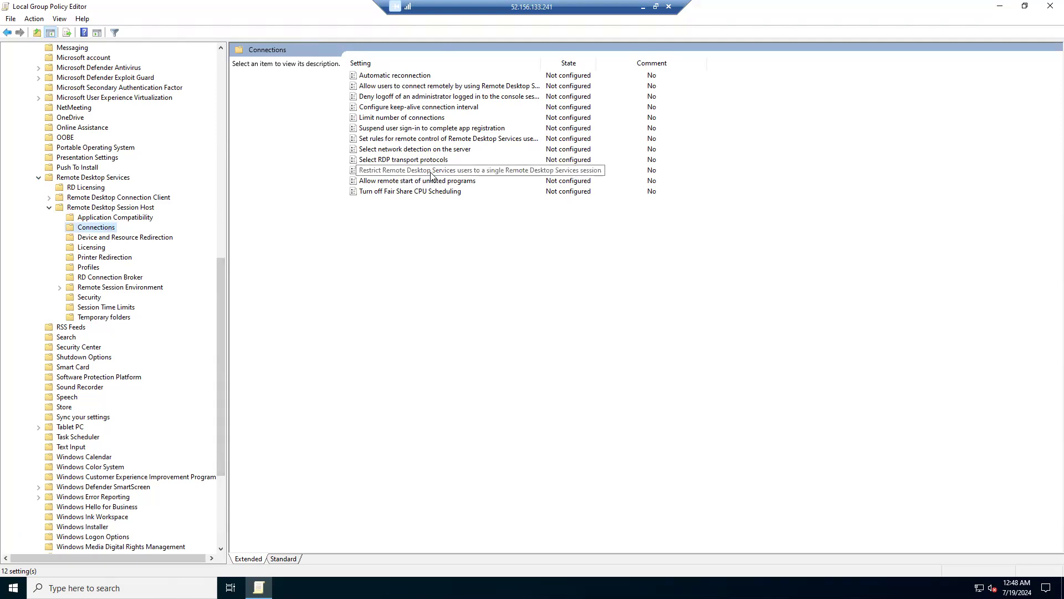
Widen the Setting column and set the policy restricting Remote Desktop Services users to a single session to Disabled.
drag(542, 69, 617, 73)
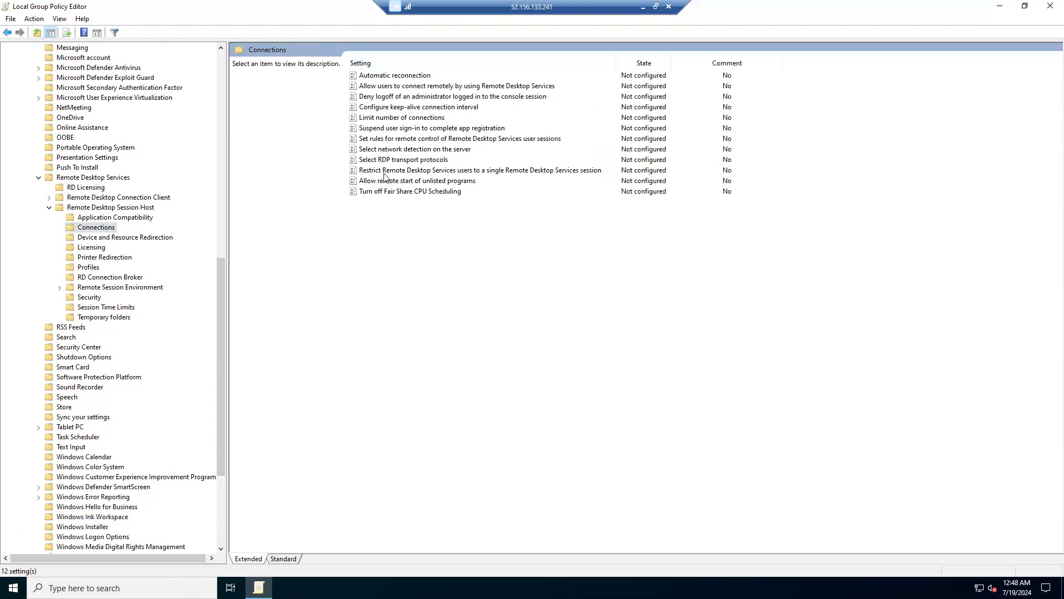
click(492, 172)
double_click(491, 171)
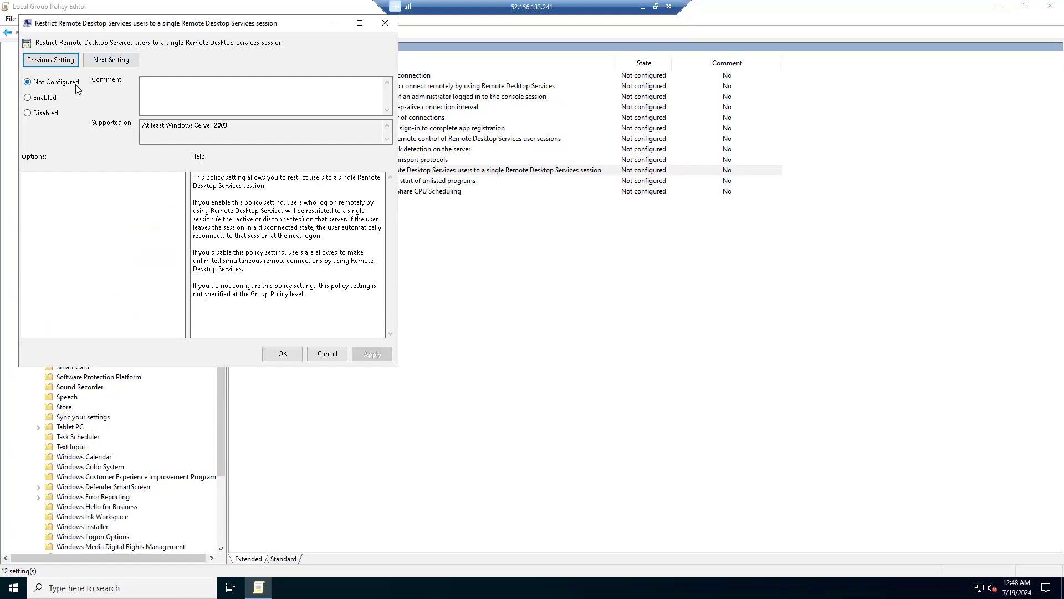
click(29, 114)
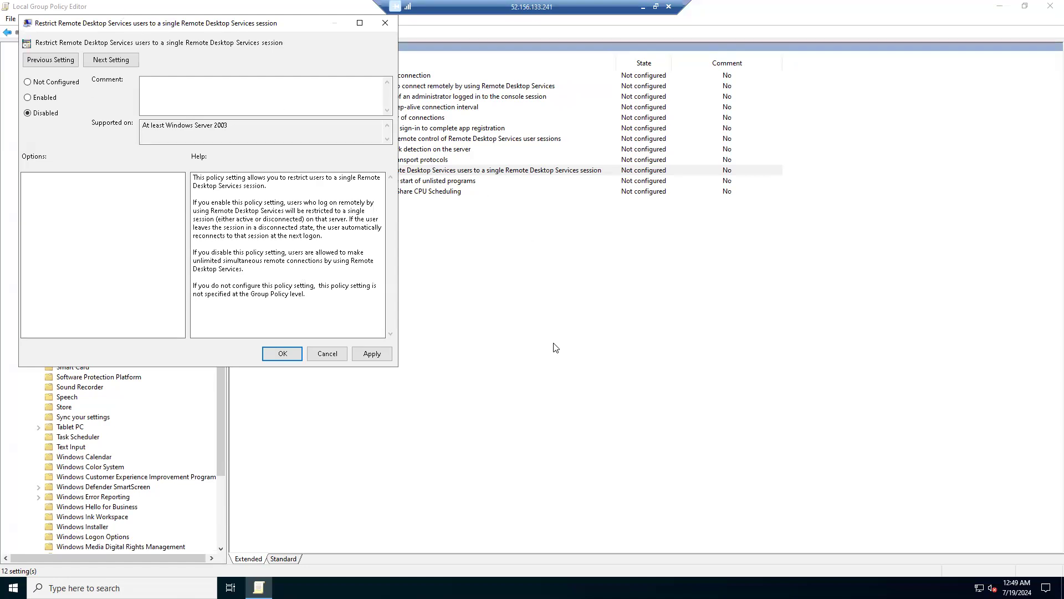
click(372, 358)
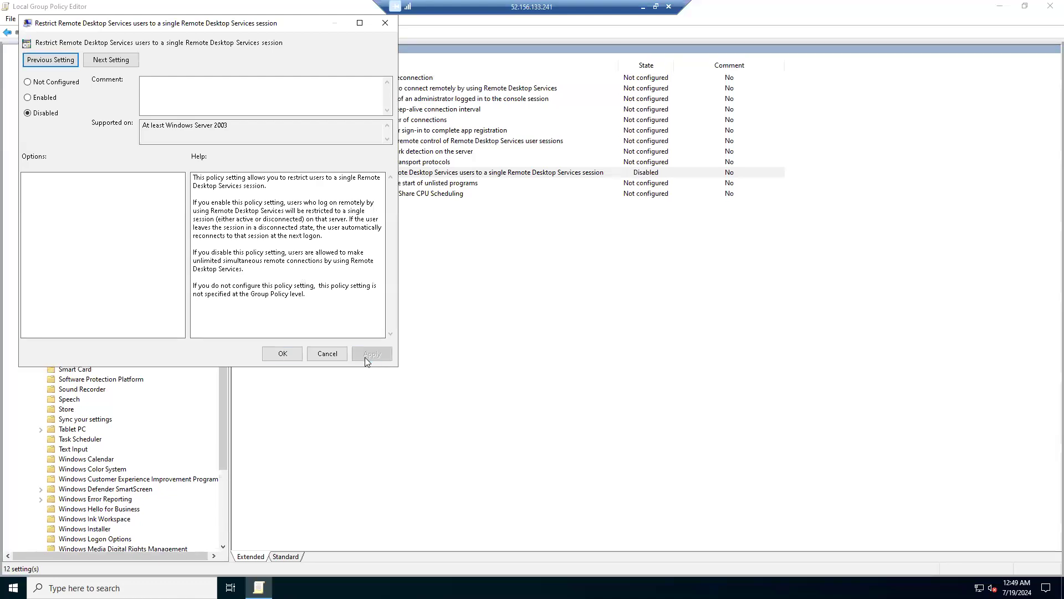
click(282, 355)
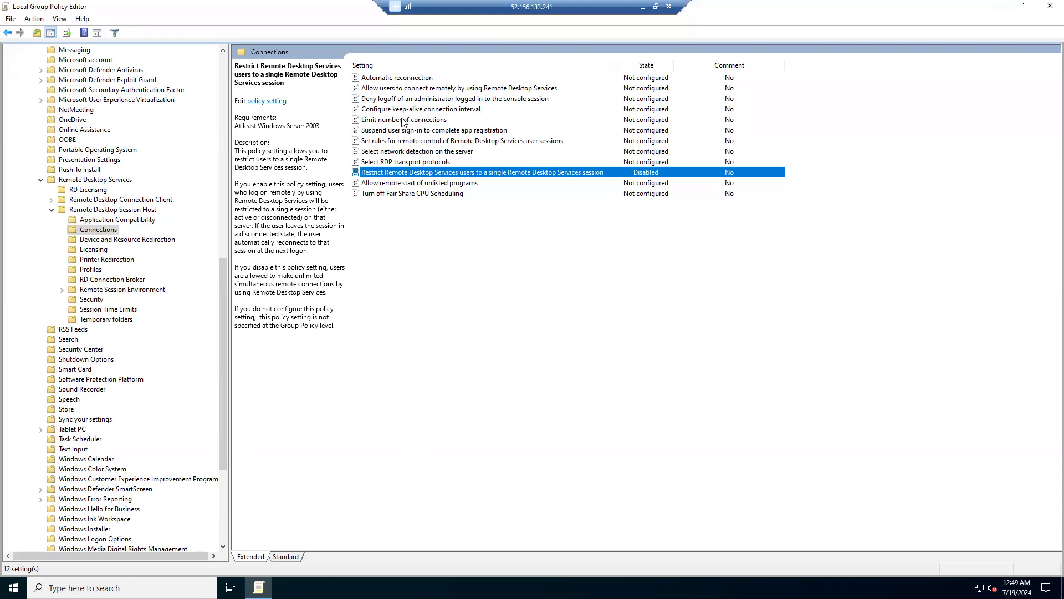
Enable the Limit number of connections policy with 6 RD maximum connections allowed, apply it, and close the Local Group Policy Editor.
click(382, 123)
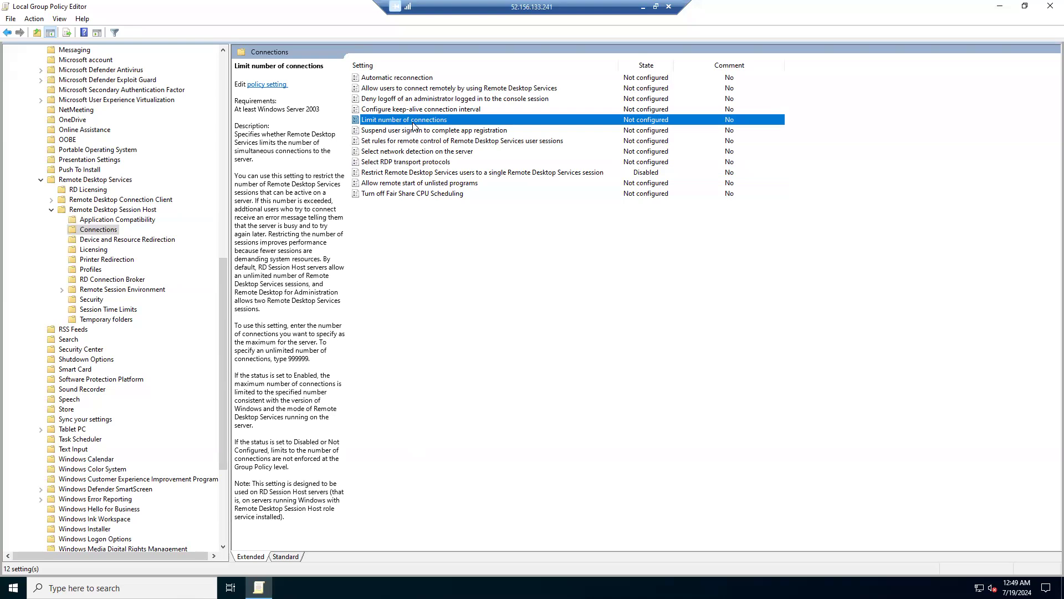
double_click(413, 126)
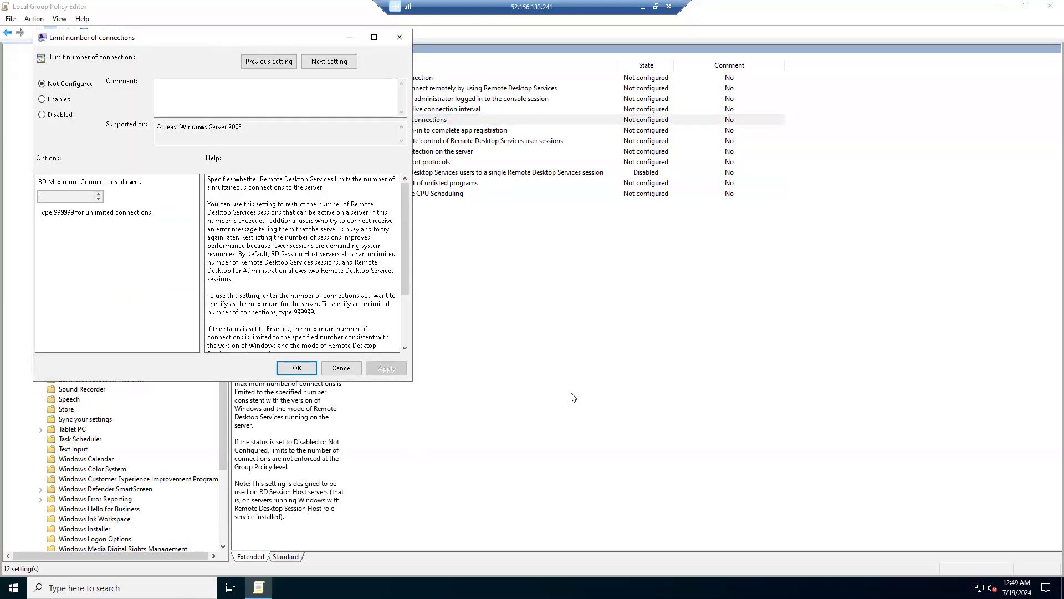
click(43, 100)
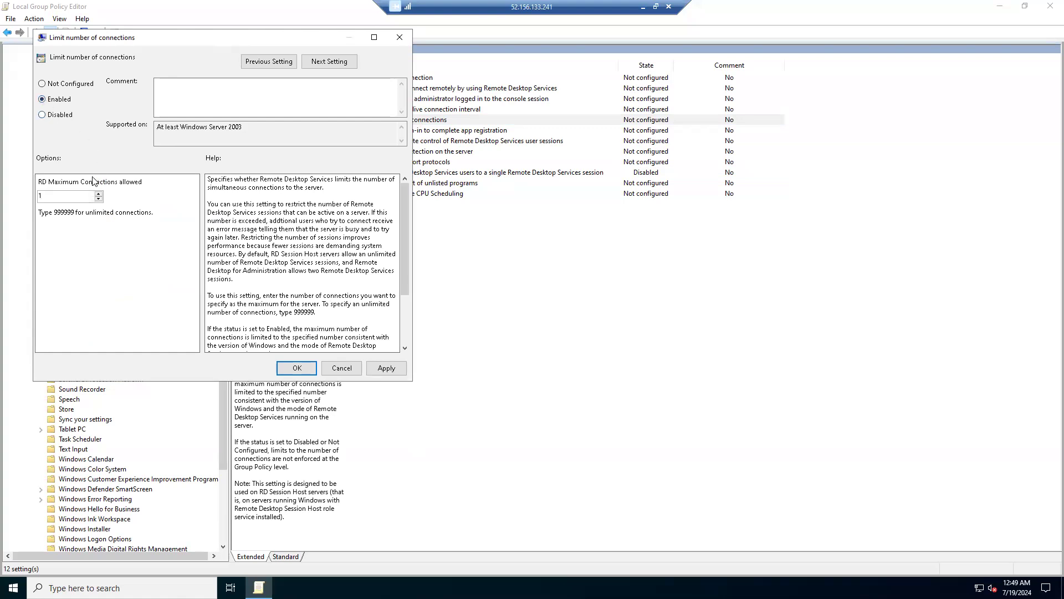
click(50, 197)
click(97, 199)
text(6)
drag(406, 245, 411, 331)
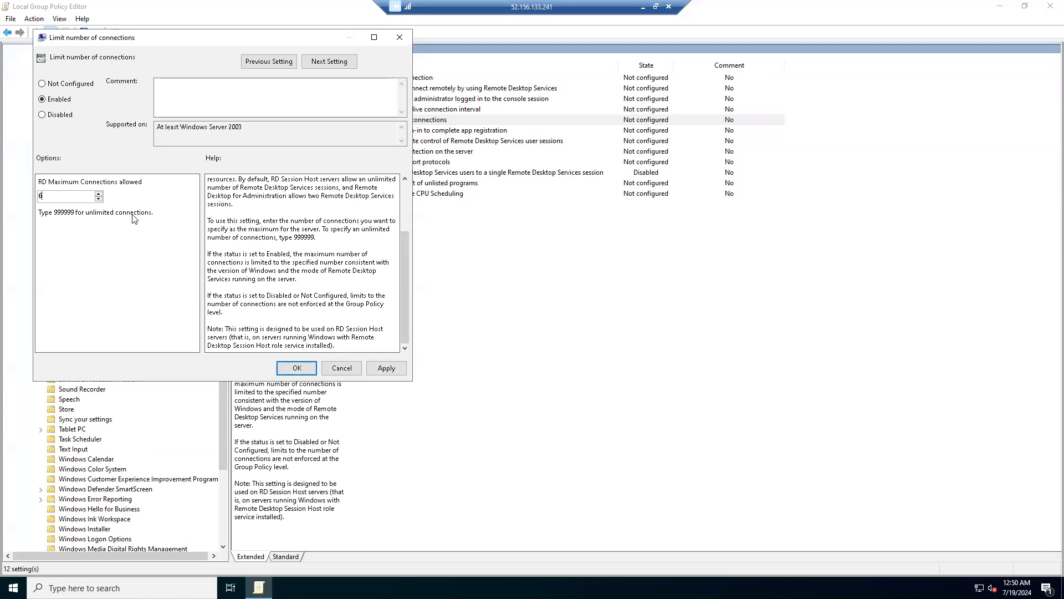
click(387, 369)
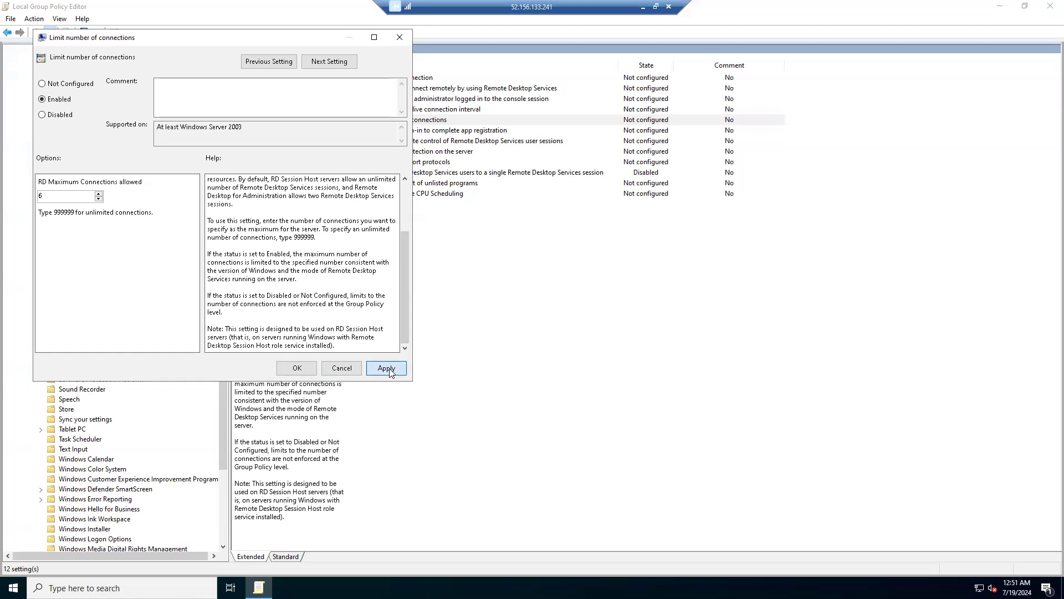
click(295, 368)
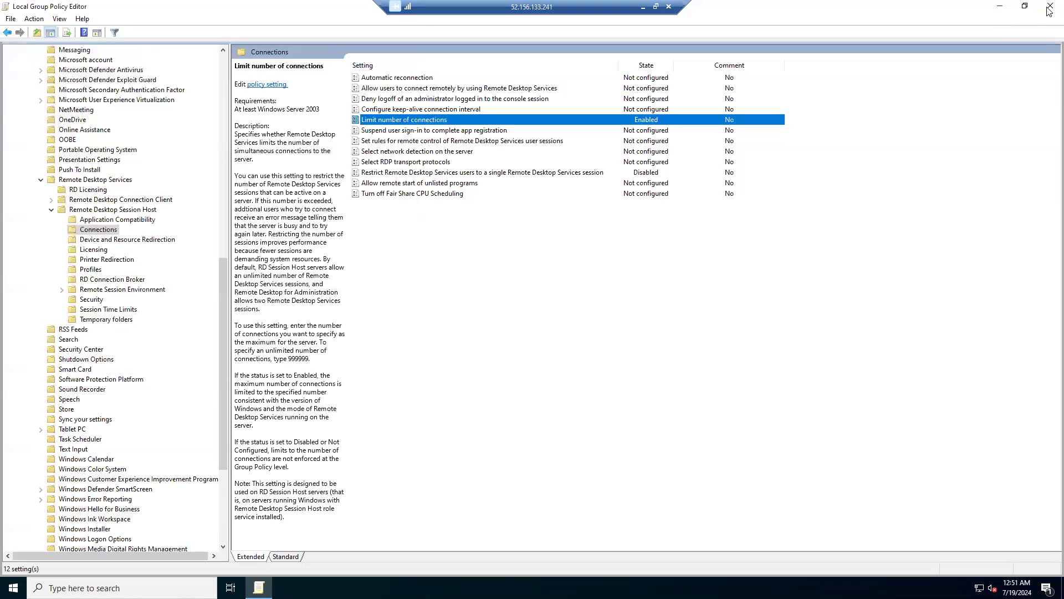
click(1049, 7)
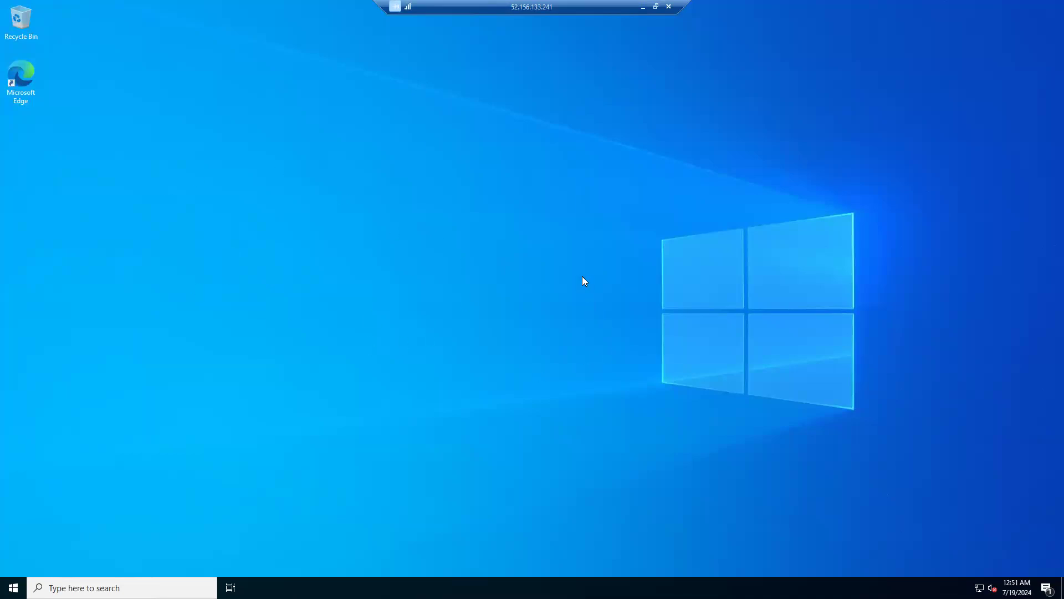
Open Microsoft Edge, complete its first-run setup without signing in or importing Google data, and close the Welcome tab.
double_click(24, 82)
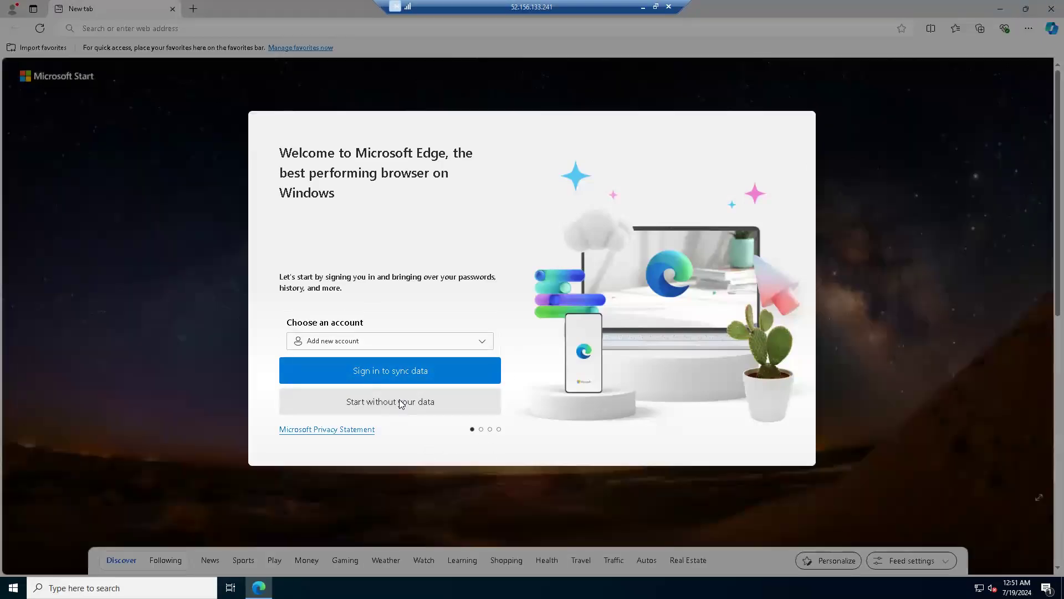
click(401, 405)
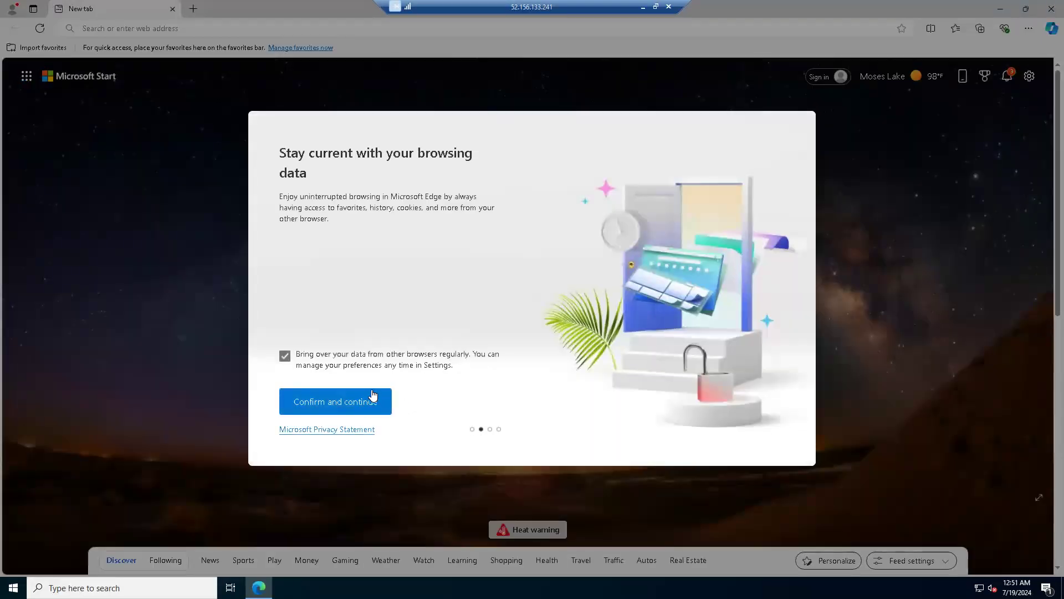
click(356, 407)
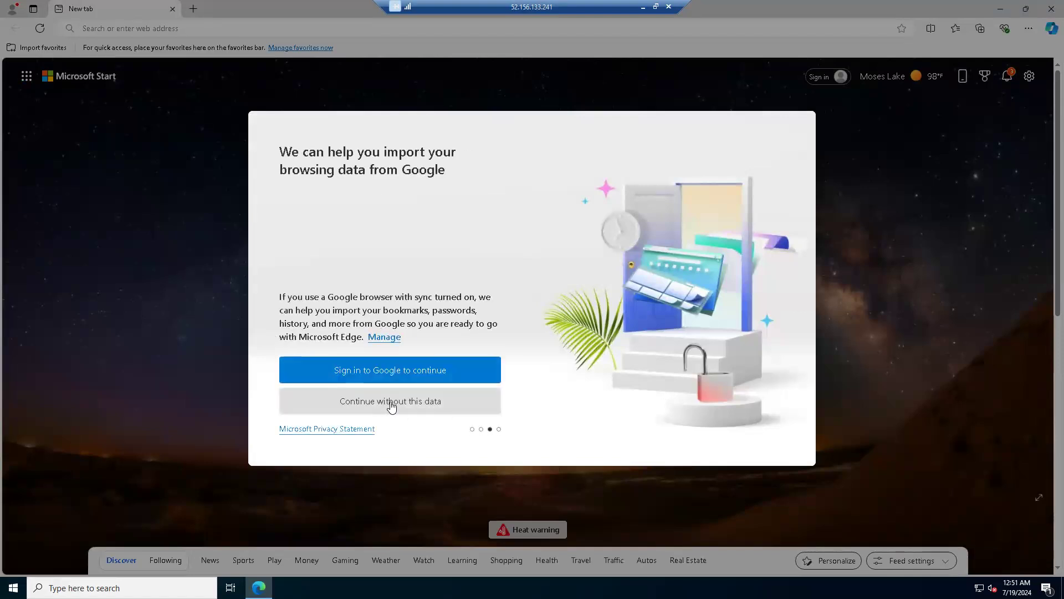
click(399, 405)
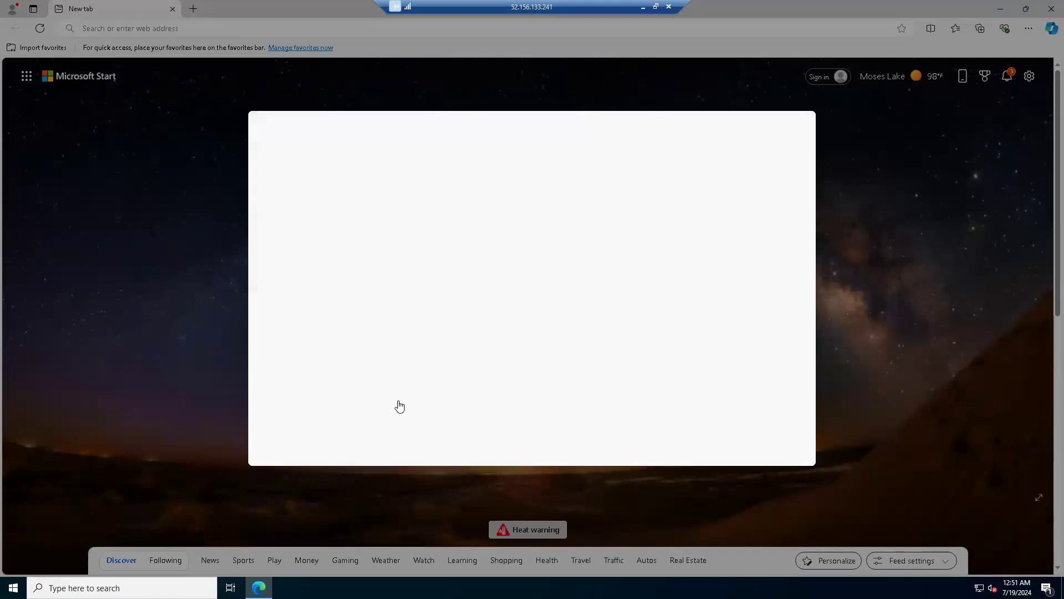
click(356, 407)
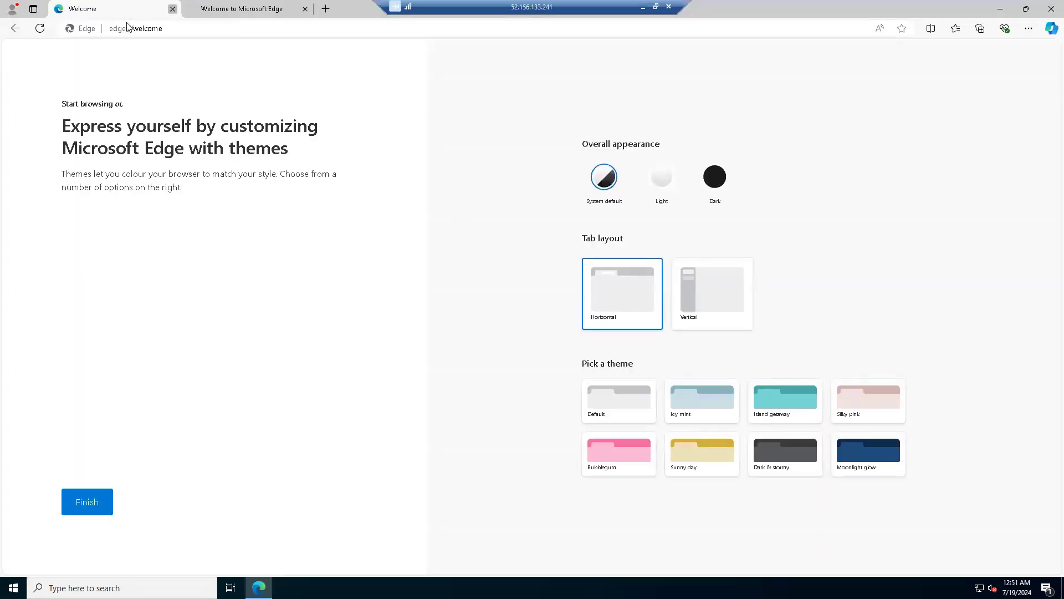
click(173, 9)
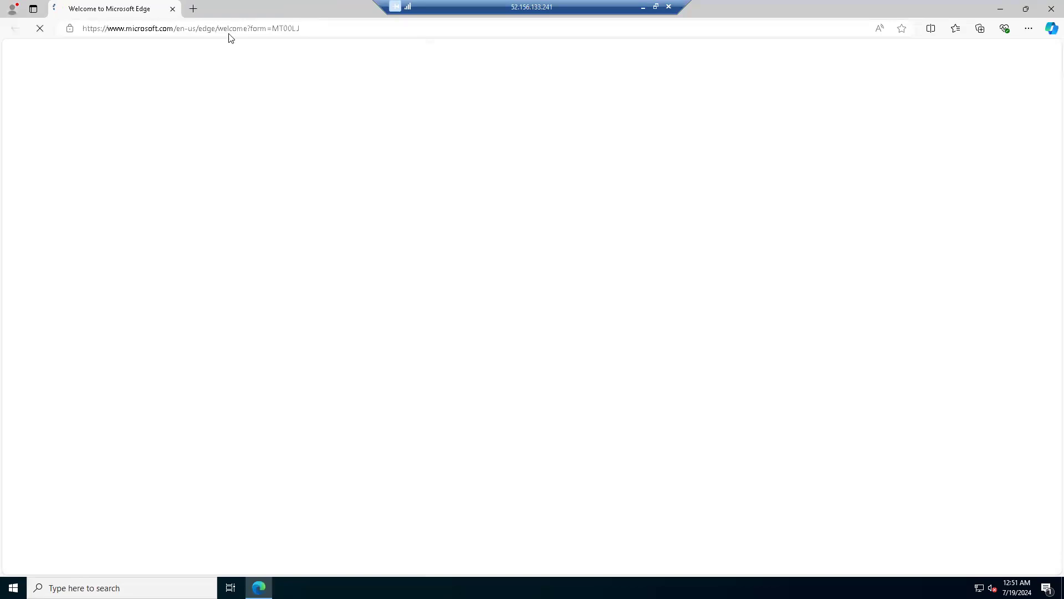
click(299, 32)
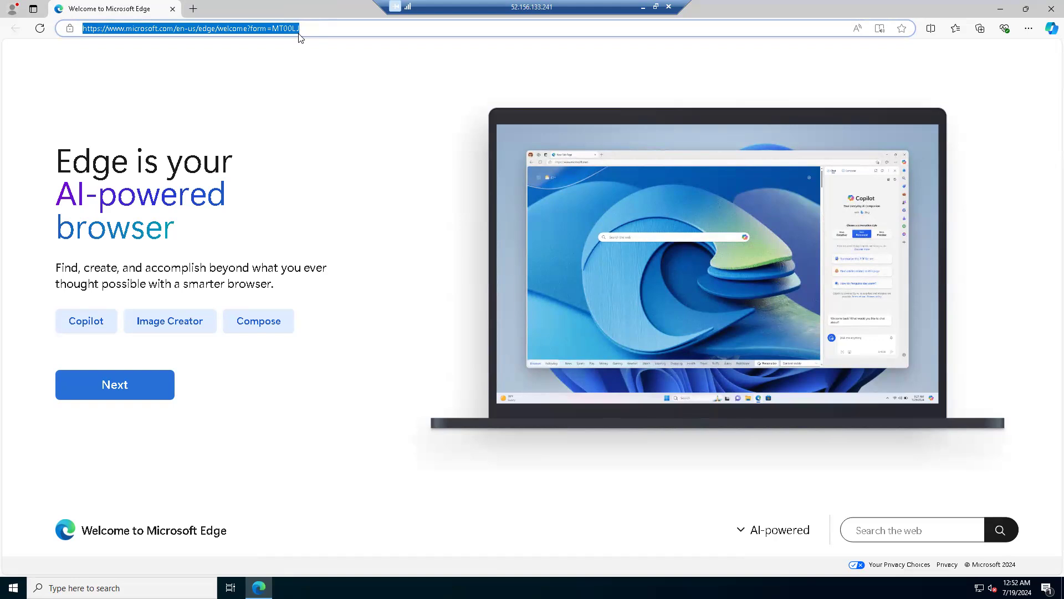
text(an)
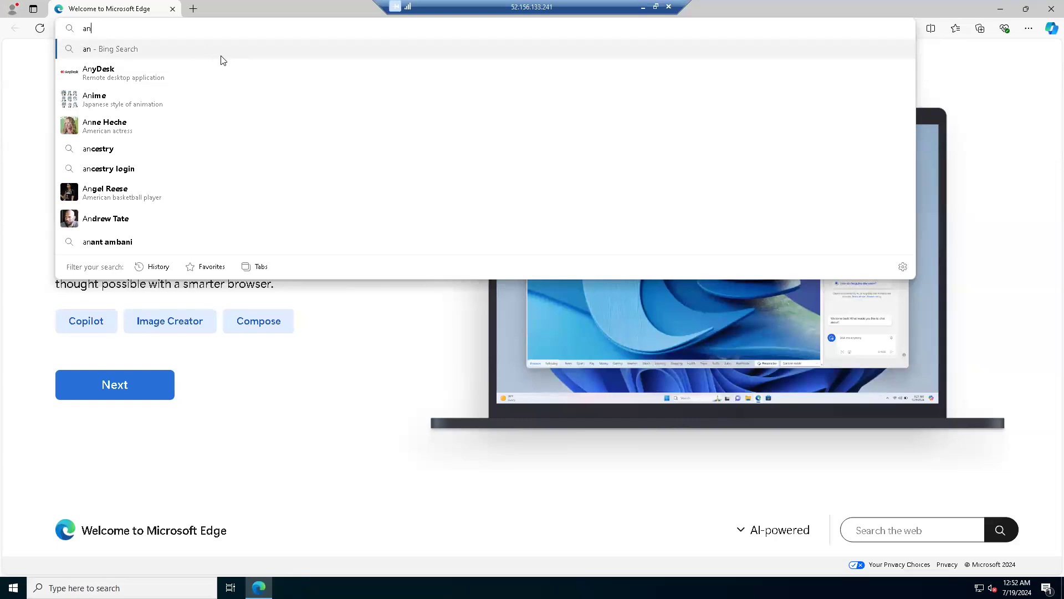
double_click(87, 29)
right_click(88, 31)
key(Escape)
text(https://anypoint.mulesoft.com/login/domain/innovation-solved-3)
key(Return)
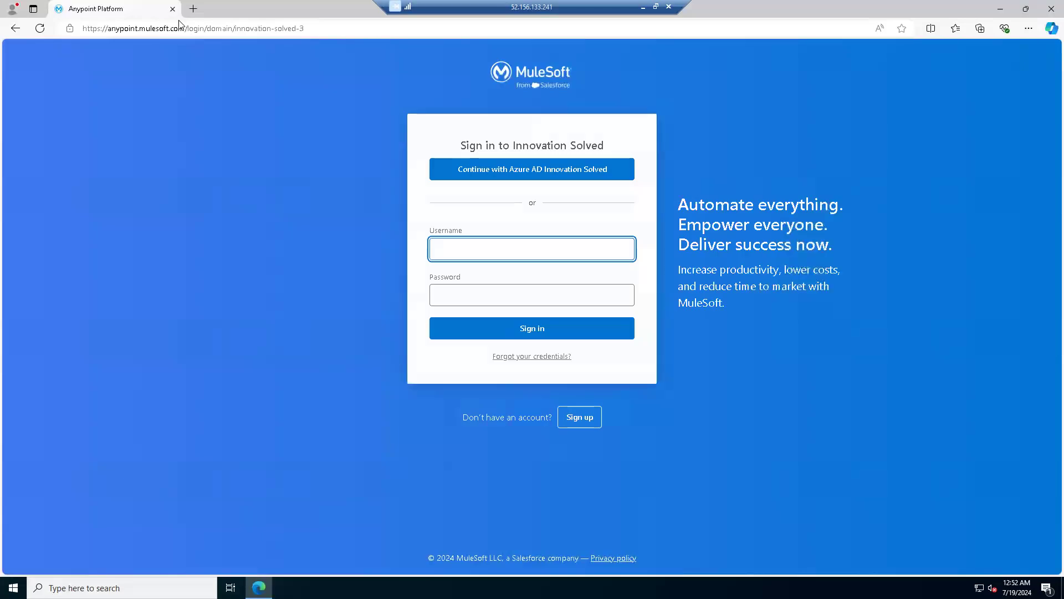
click(539, 174)
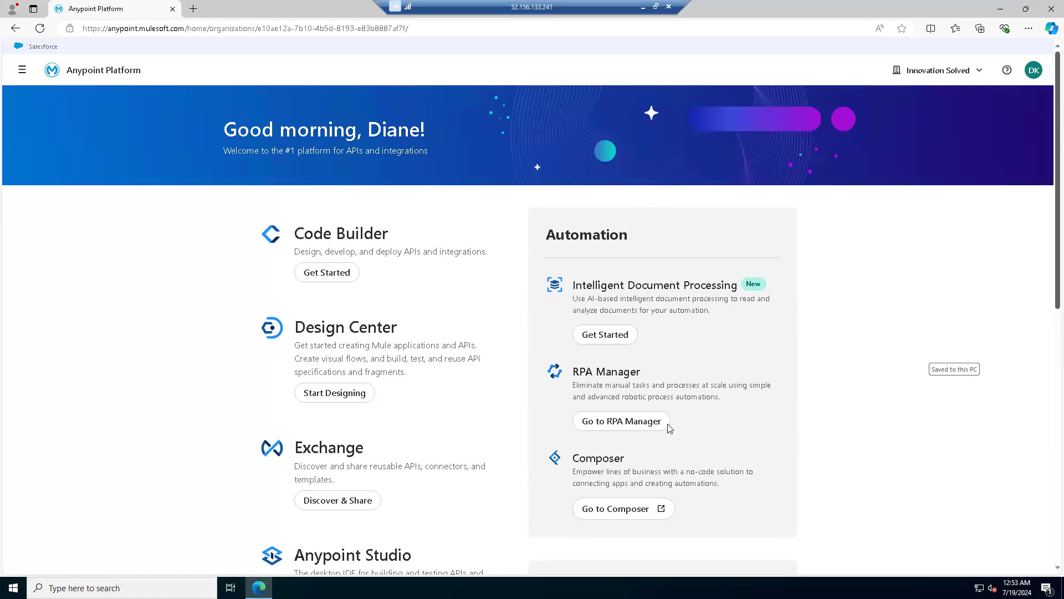
Go to RPA Manager and download the latest version of RPA Recorder.
click(623, 423)
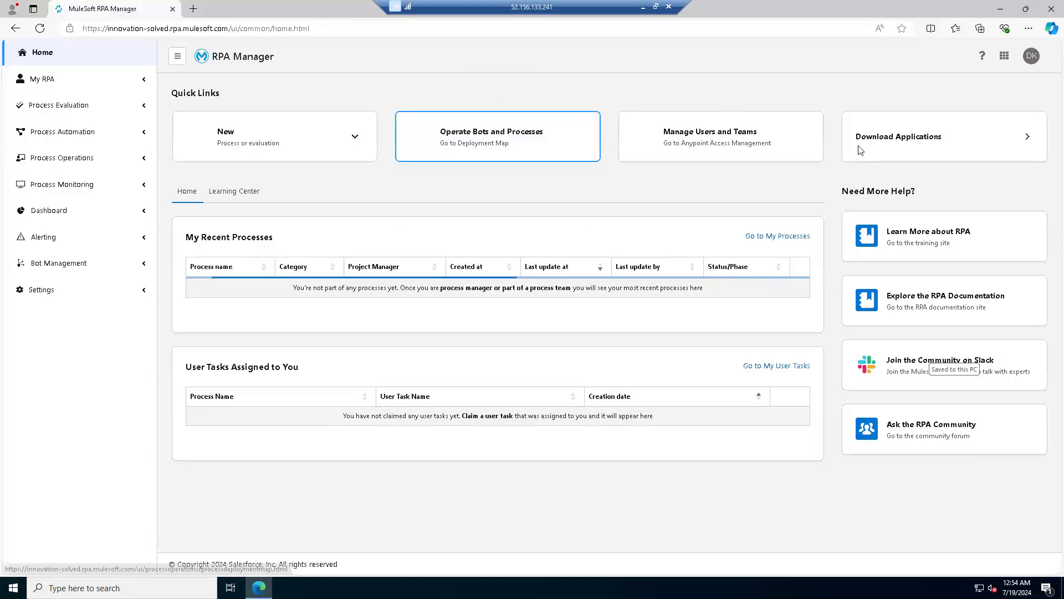
click(905, 142)
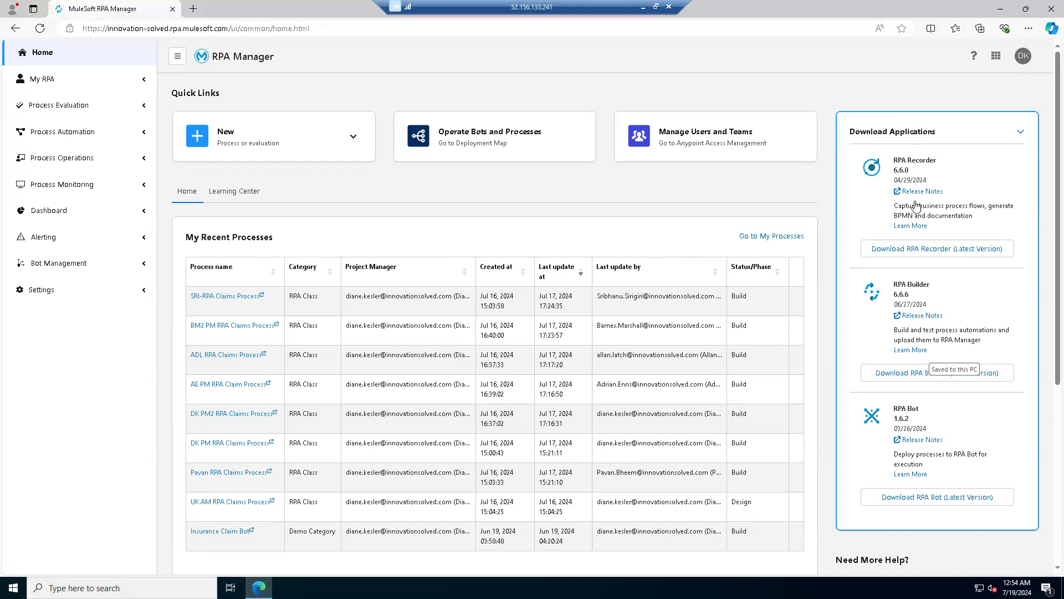
click(908, 253)
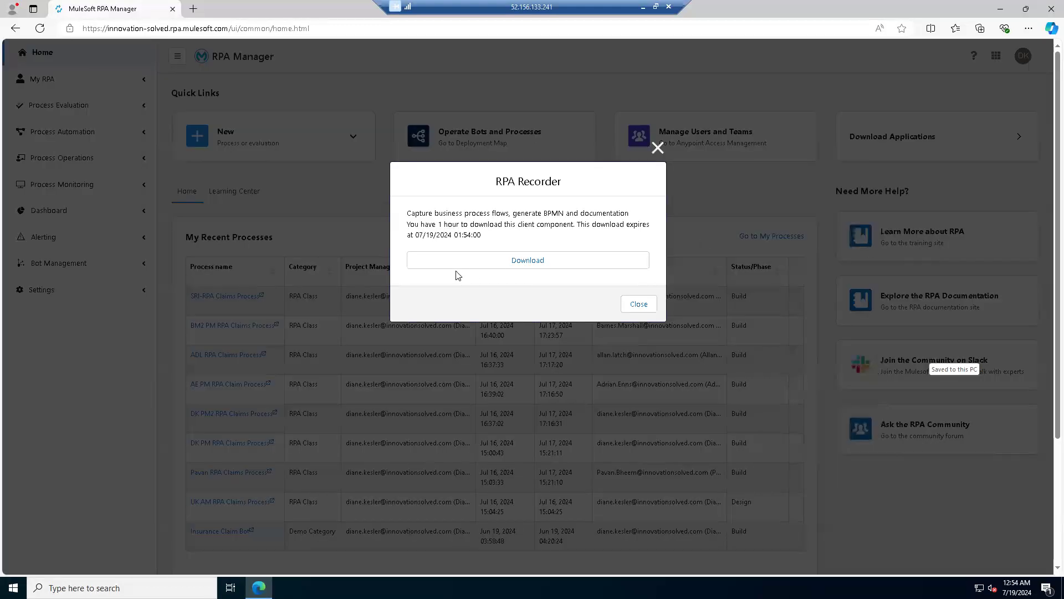
click(528, 264)
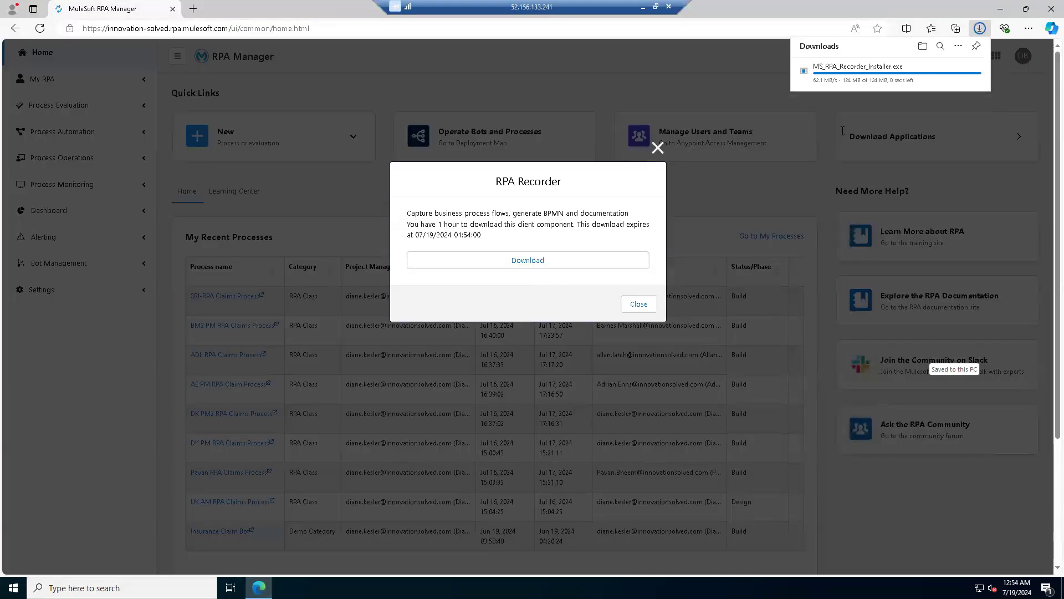
click(641, 315)
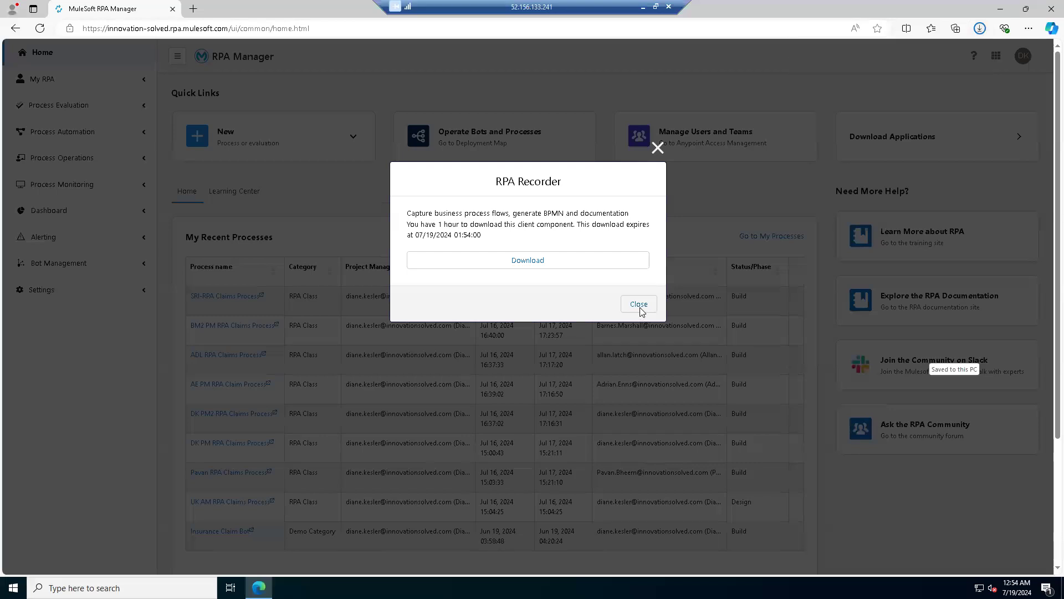
Download the latest version of RPA Builder from RPA Manager's application downloads.
click(926, 143)
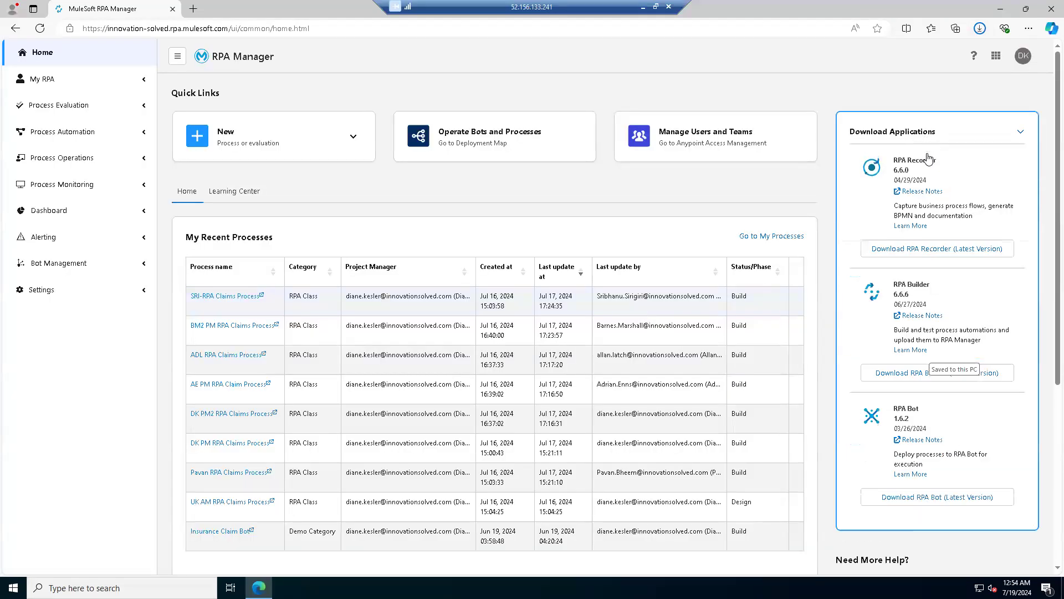
click(906, 379)
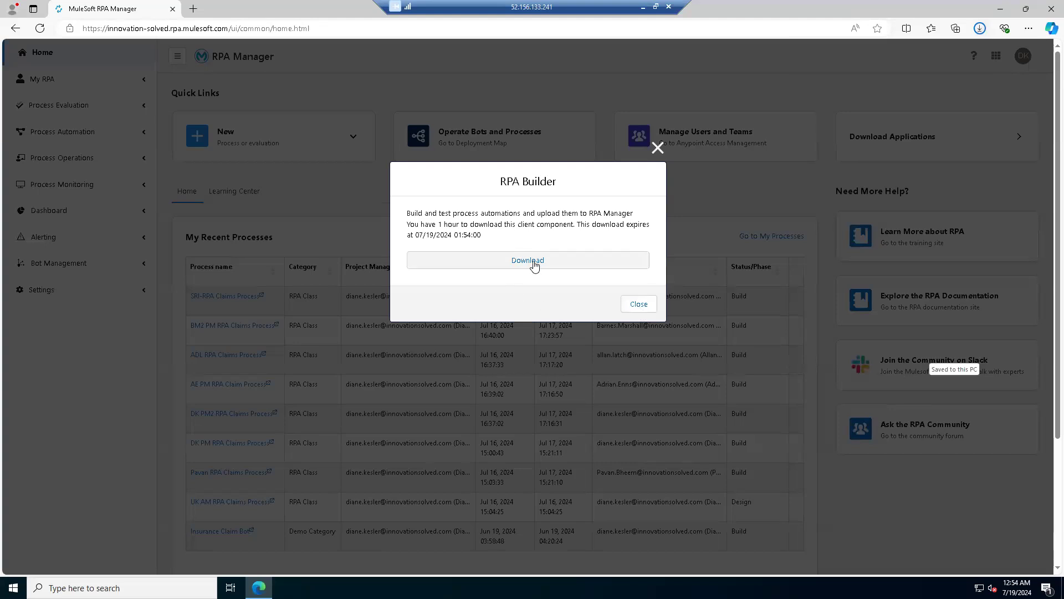
click(534, 265)
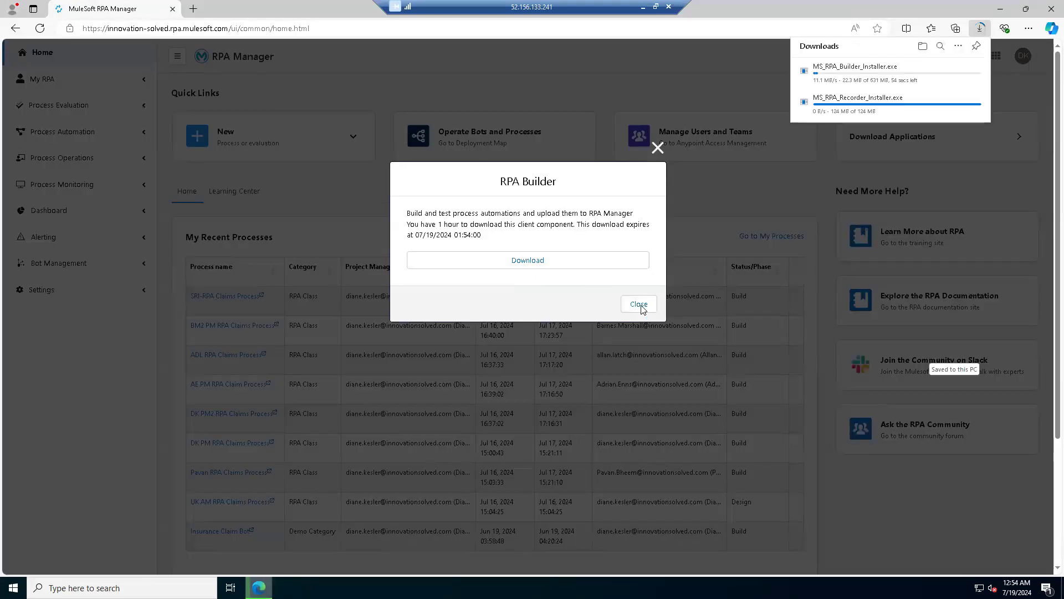
click(642, 307)
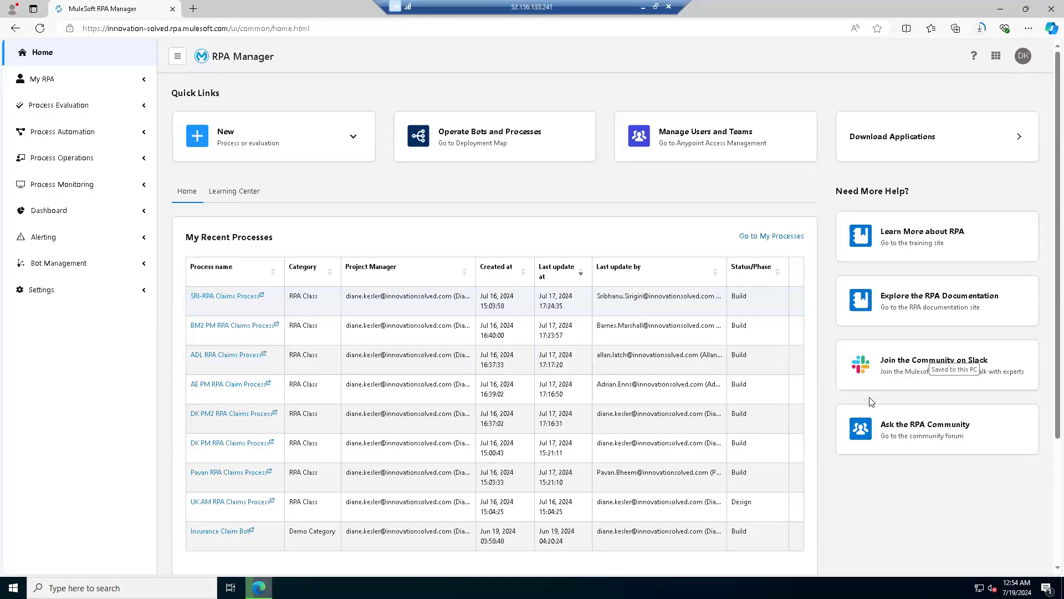
Show the downloaded MS_RPA_Recorder_Installer.exe in its folder and minimize the browser.
click(888, 142)
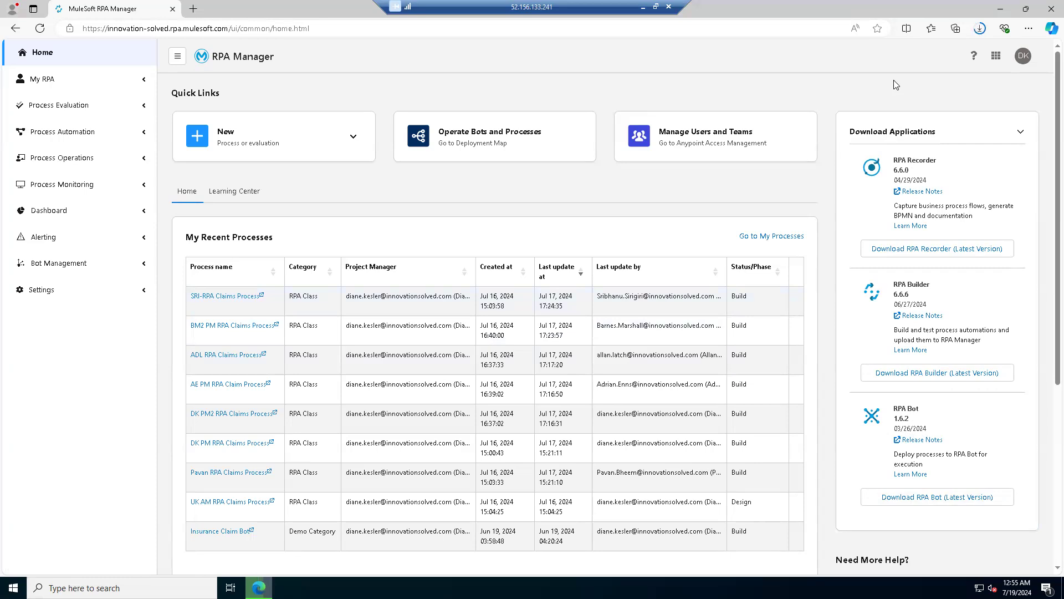
click(980, 29)
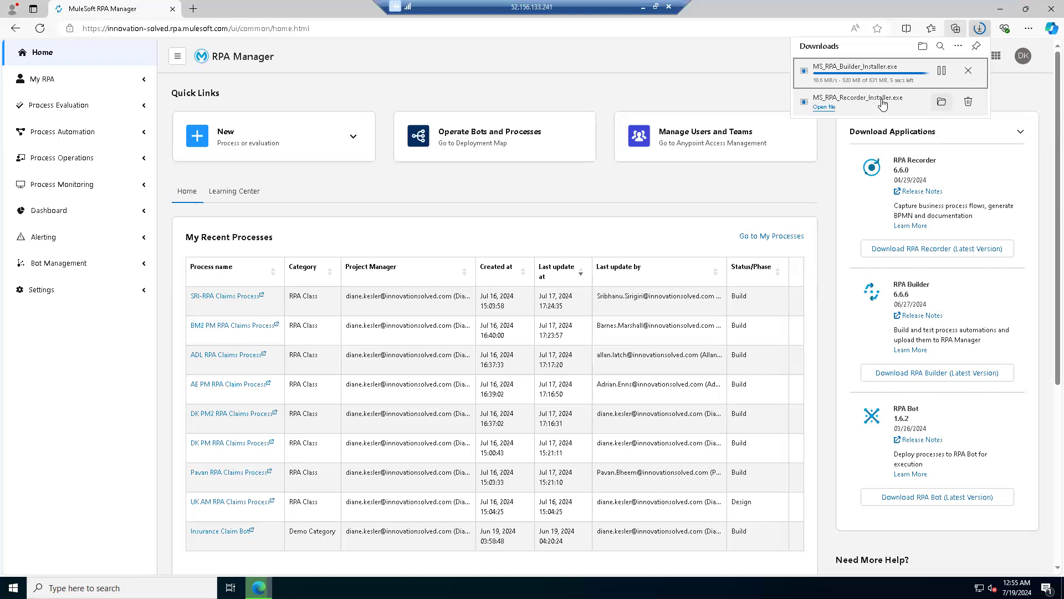
click(942, 103)
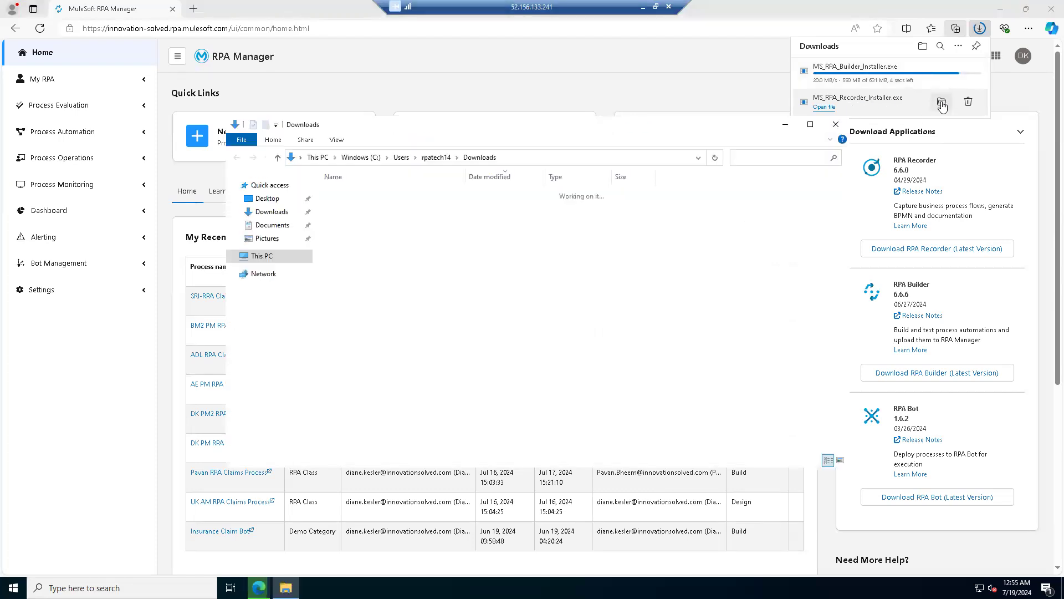
click(1003, 11)
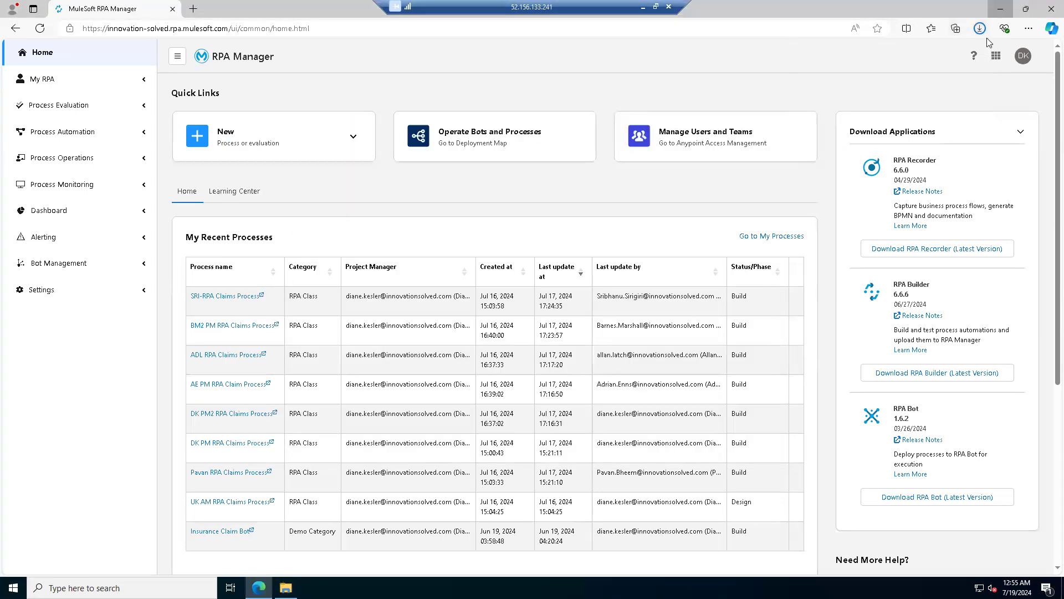
click(1002, 9)
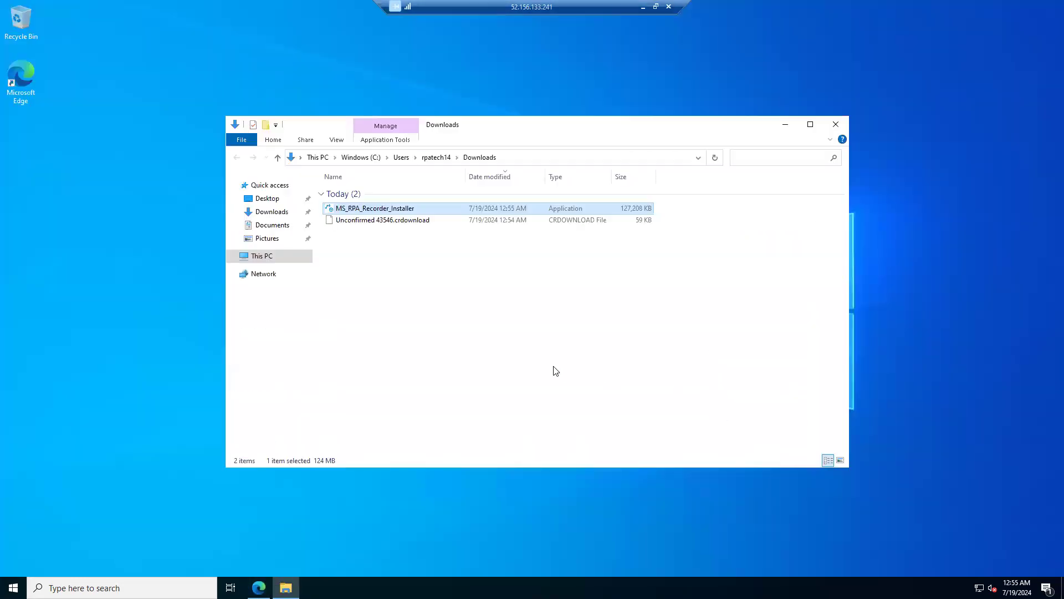
Run MS_RPA_Recorder_Installer as administrator and install it with destination C:\Program Files\MuleSoft and Start Menu folder MuleSoft.
double_click(389, 209)
right_click(388, 208)
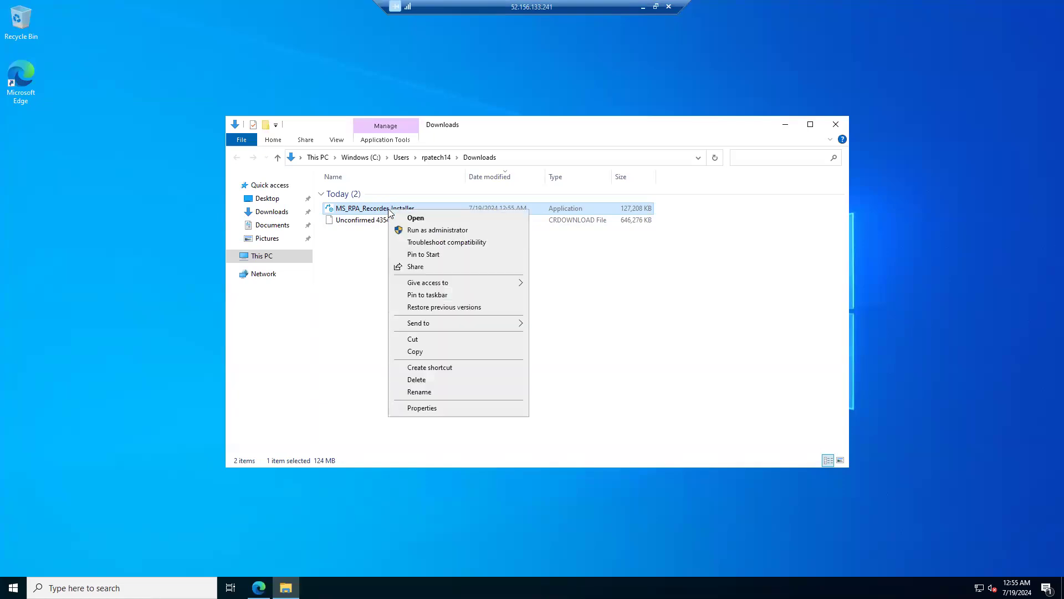
click(446, 231)
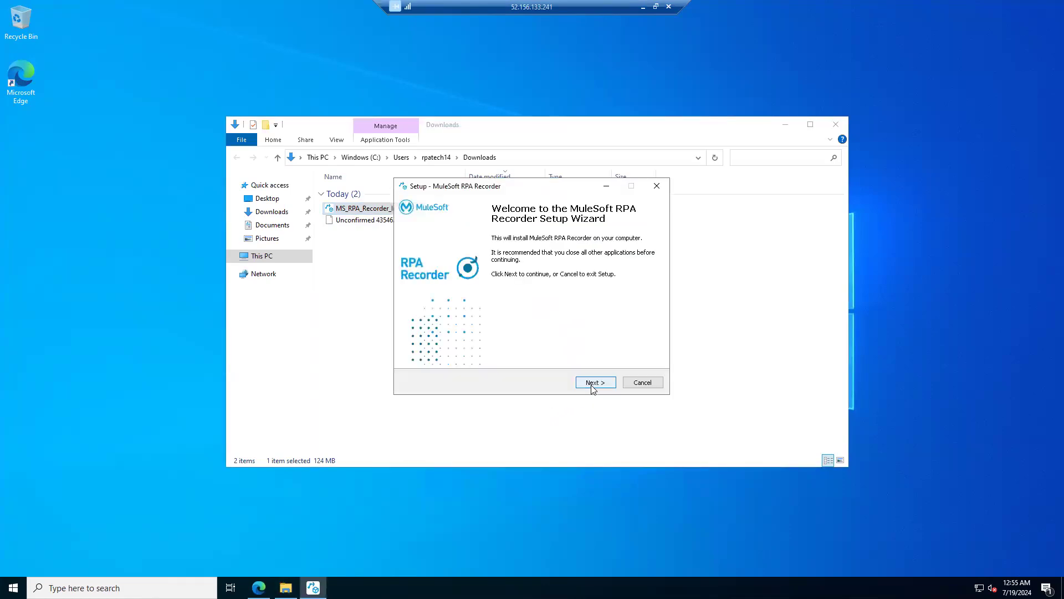
click(594, 385)
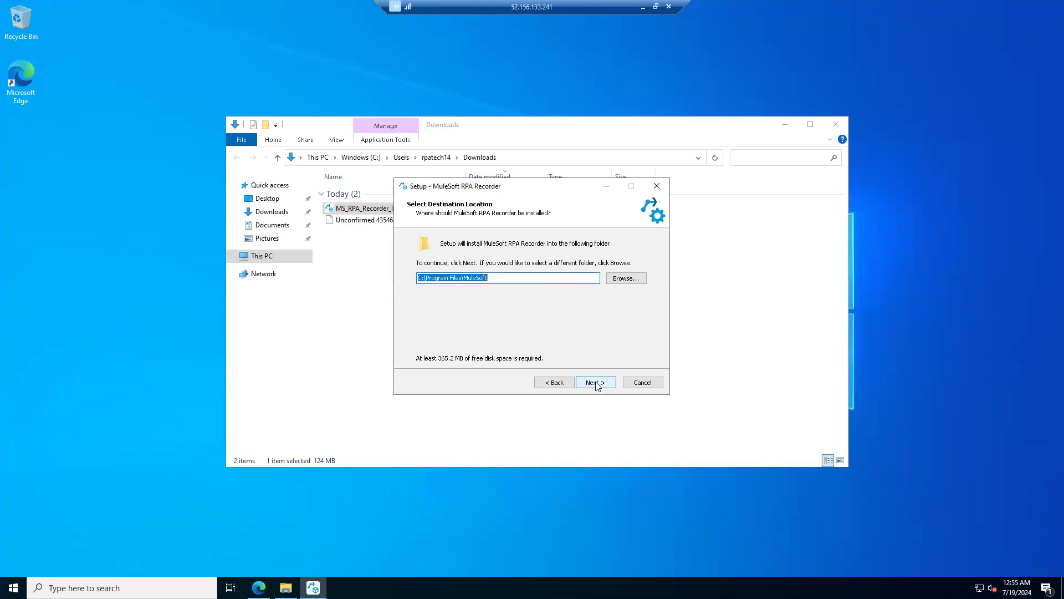
click(597, 384)
click(597, 385)
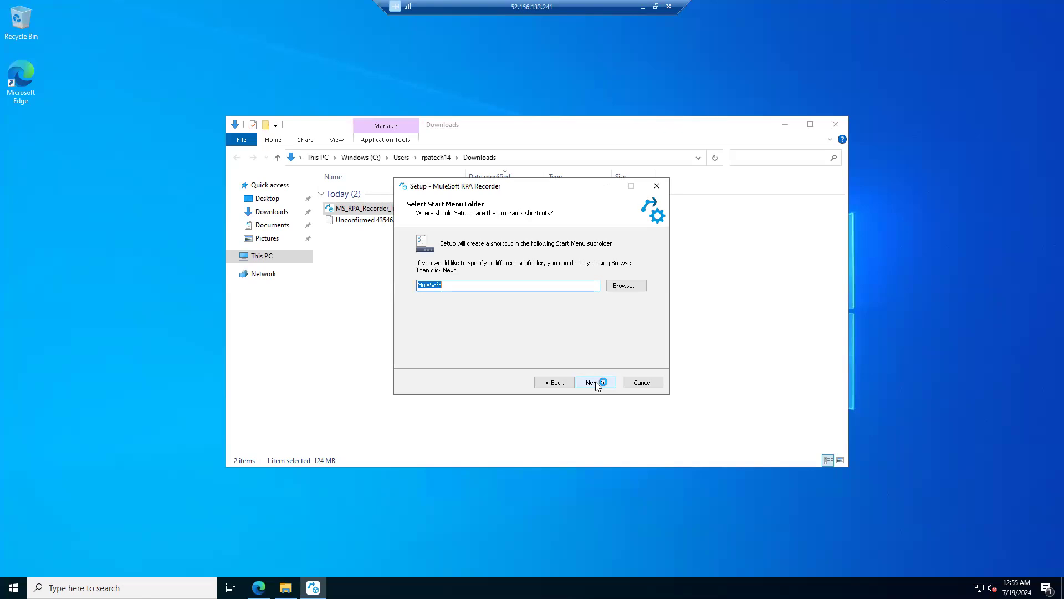
click(592, 382)
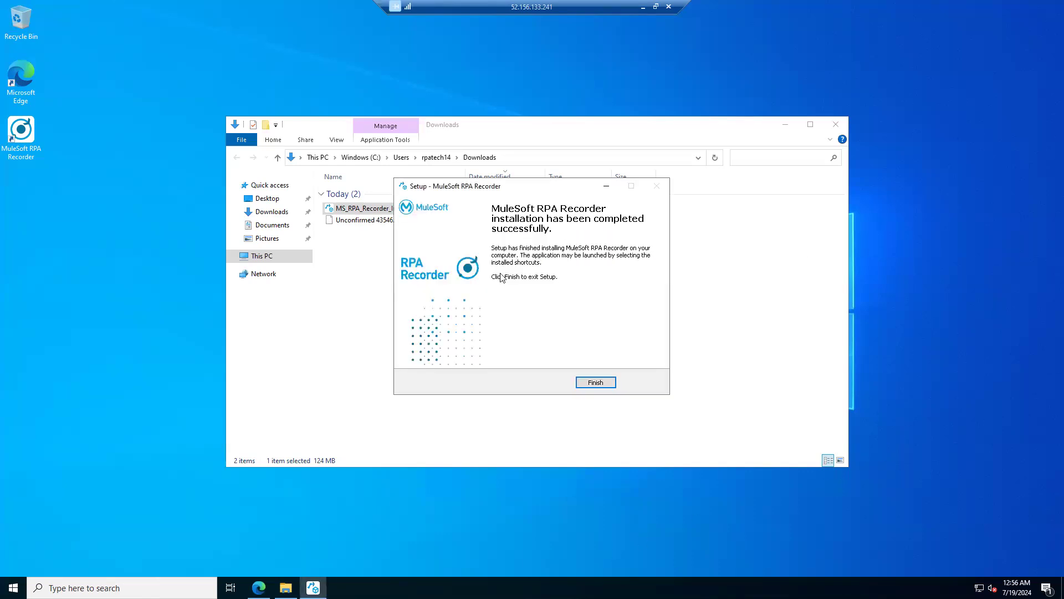
click(596, 383)
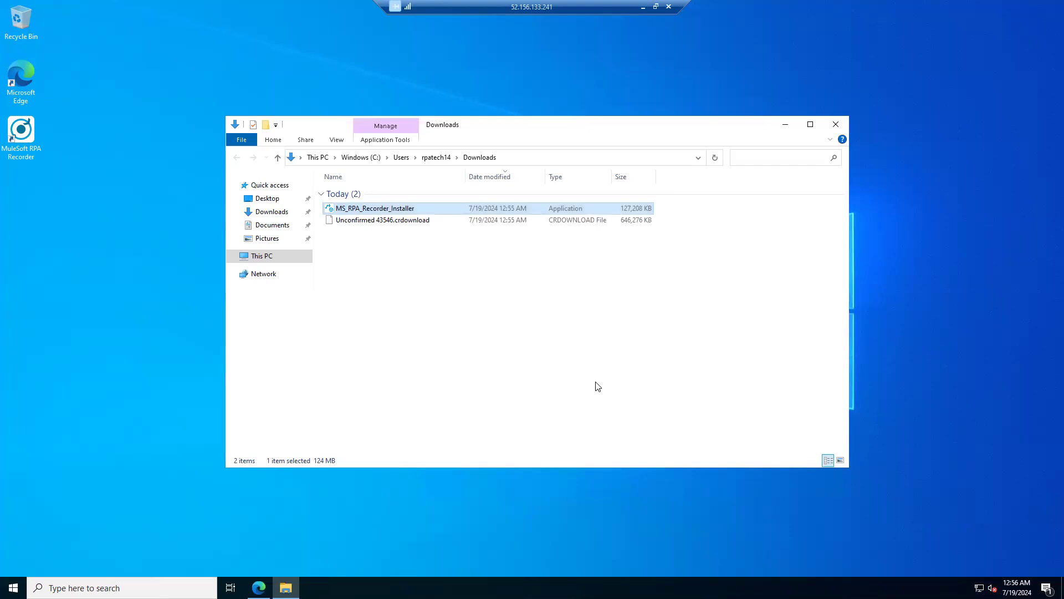
Refresh the Downloads folder and run MS_RPA_Builder_Installer as administrator.
click(715, 158)
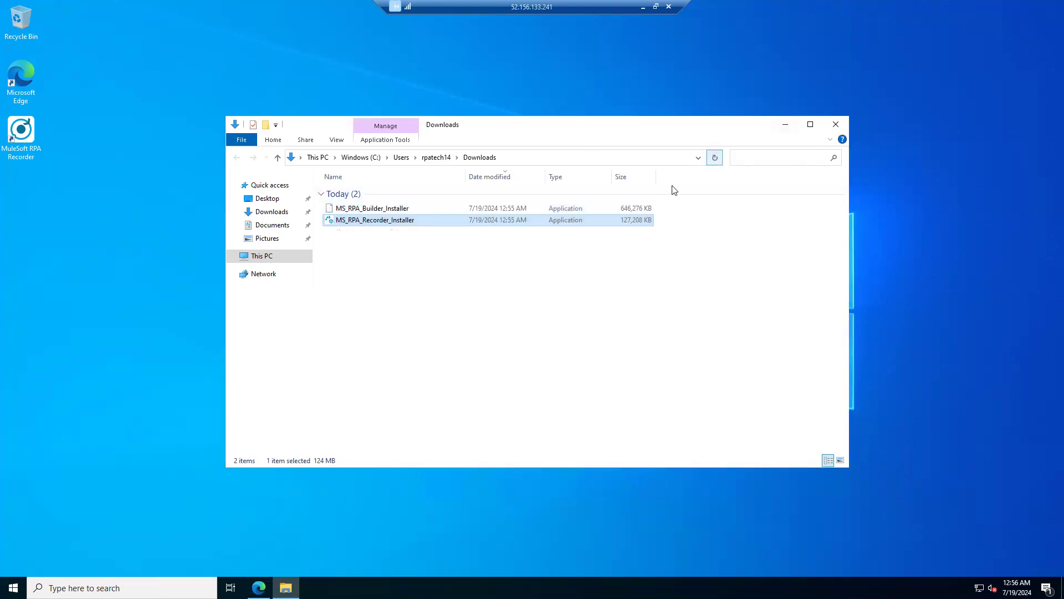
click(385, 212)
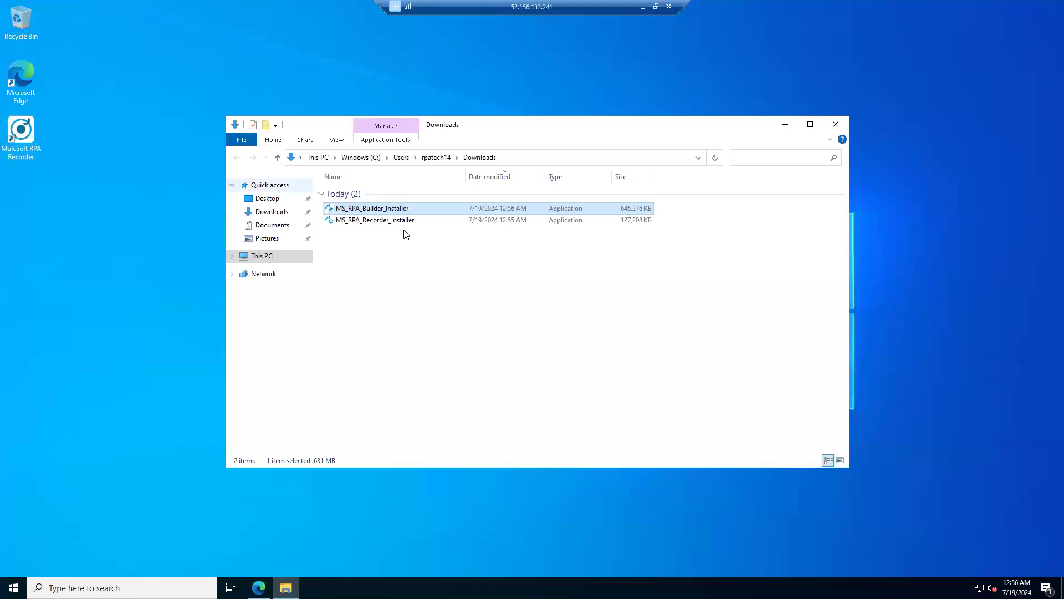
double_click(404, 209)
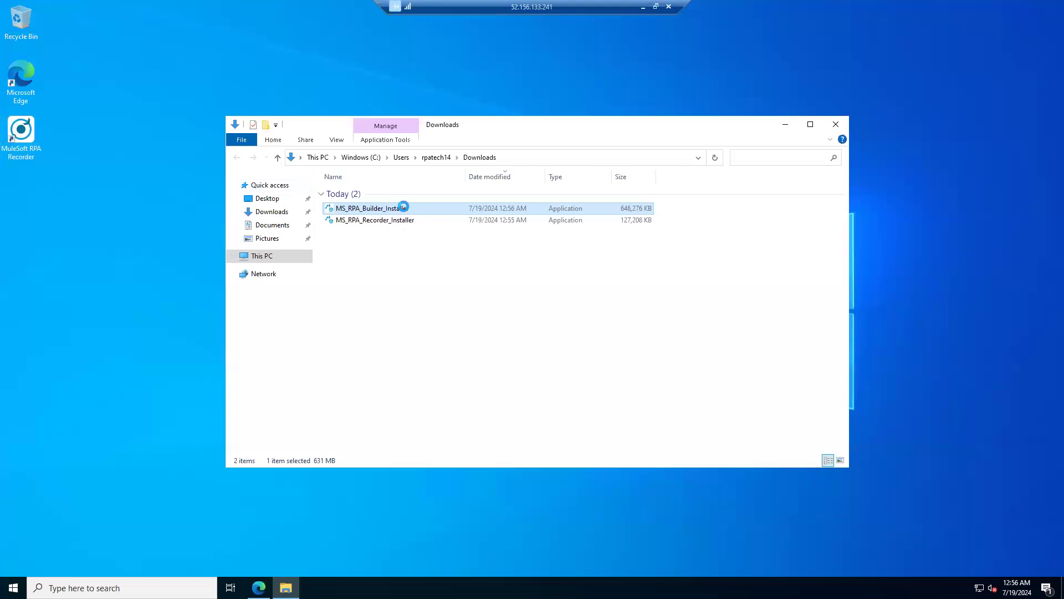
right_click(404, 208)
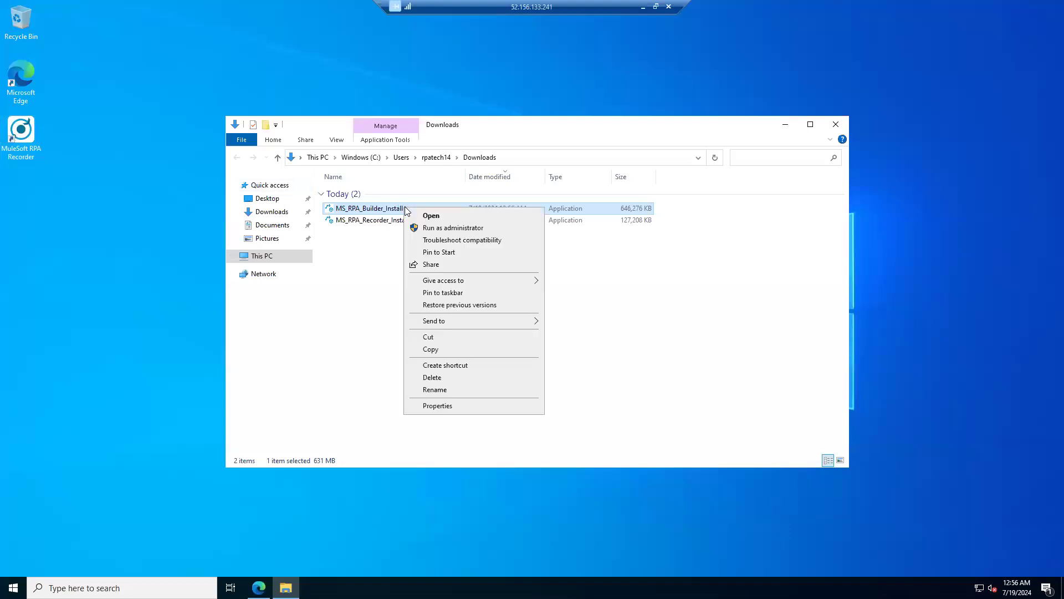
click(470, 229)
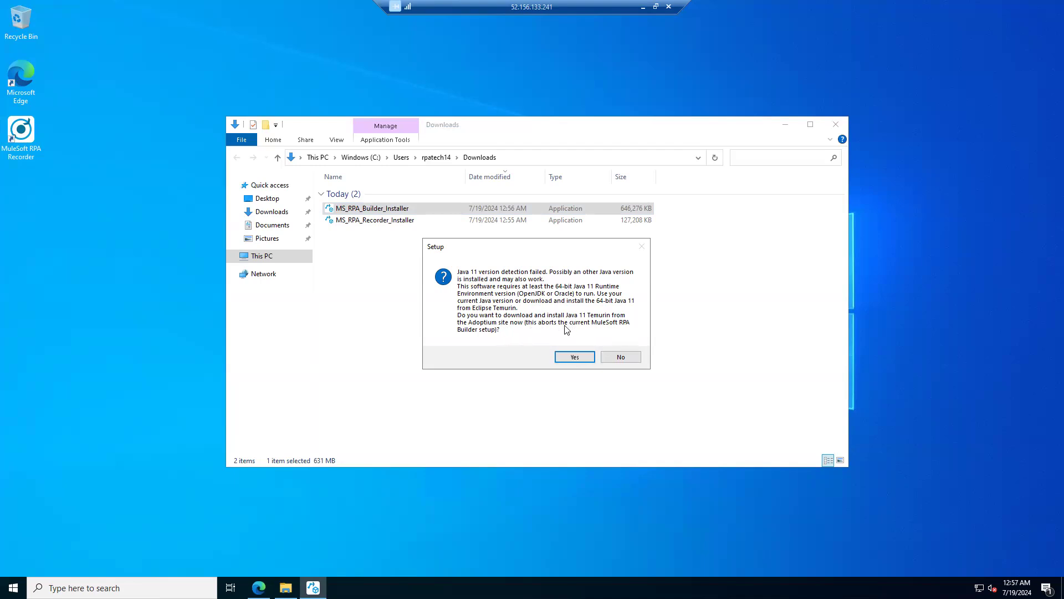
Agree to get Java 11 from Adoptium and download the Eclipse Temurin 11.0.24+8 JDK .msi for Windows x64.
click(575, 357)
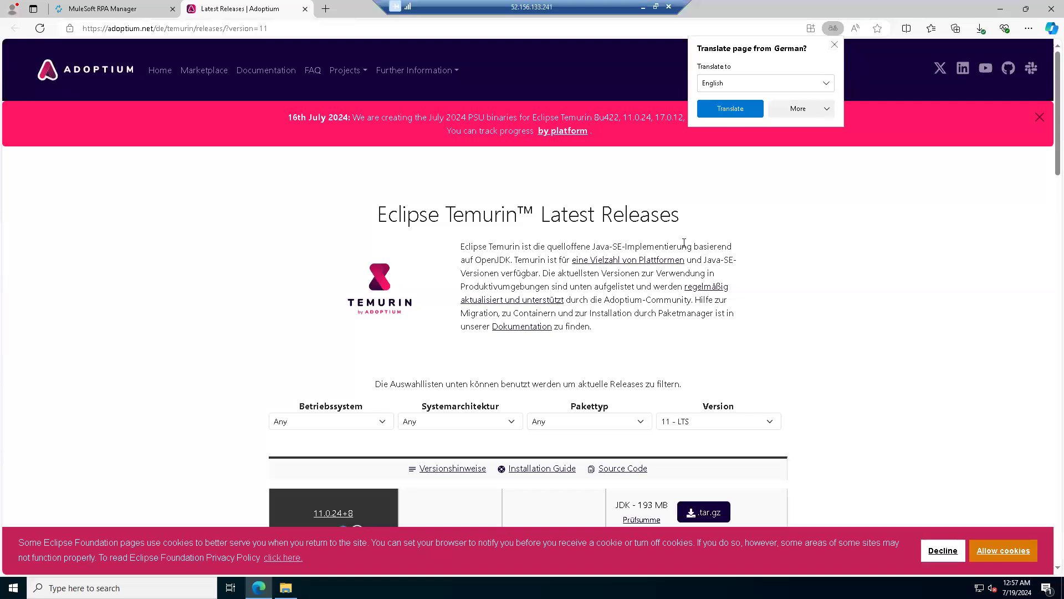
scroll(593, 281, down, 10)
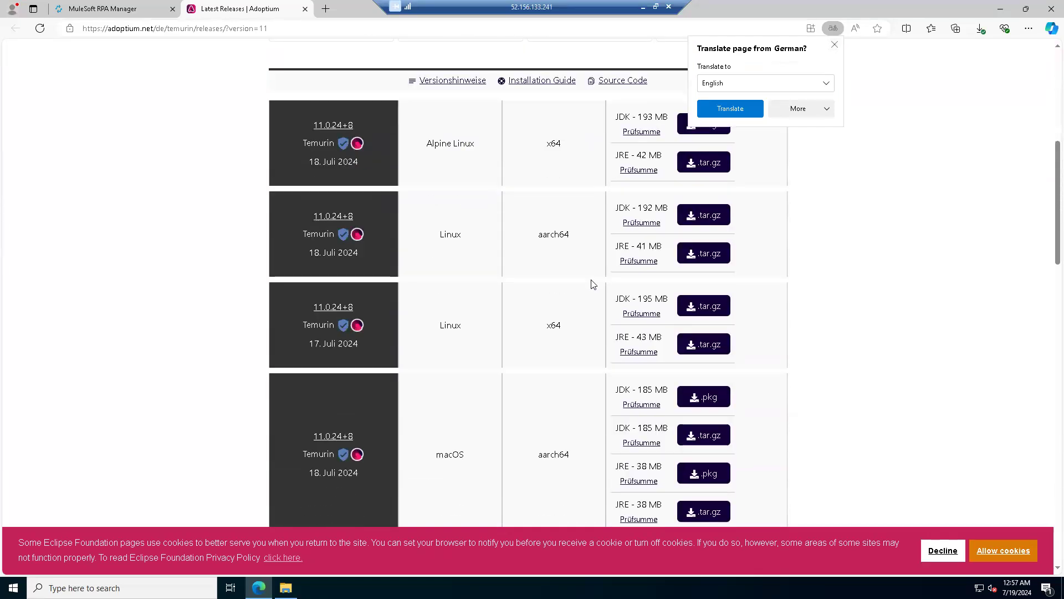
scroll(593, 284, down, 6)
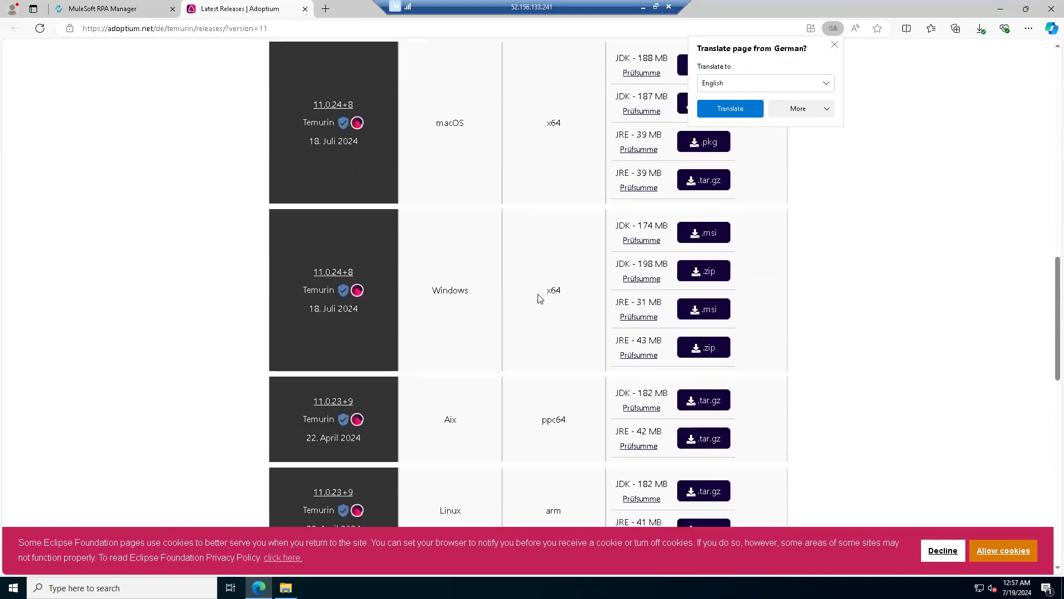
click(714, 236)
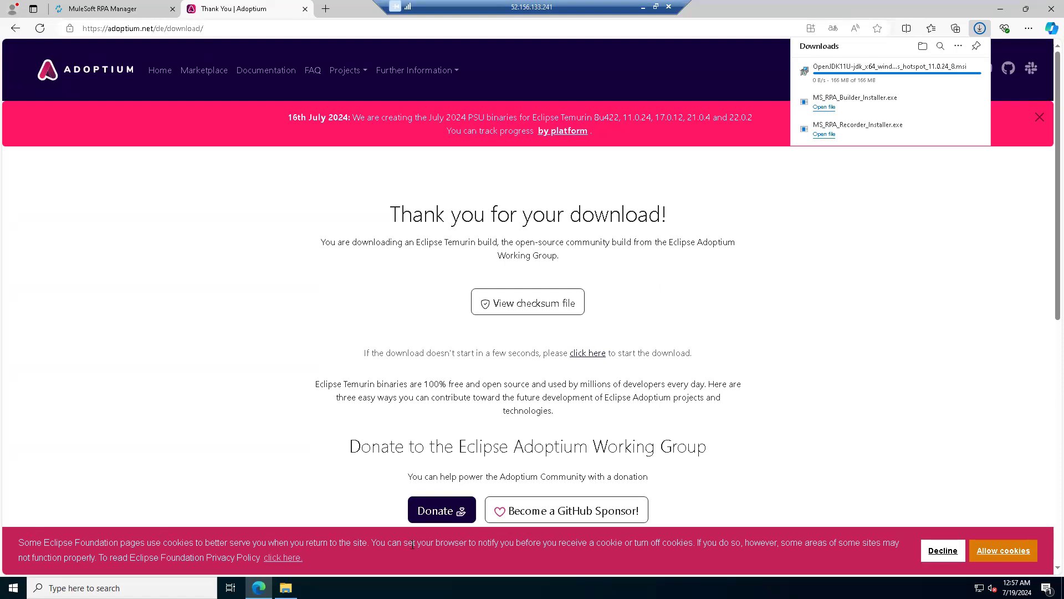
Bring up and refresh the Downloads folder, then close the Adoptium page and minimize the browser.
click(286, 588)
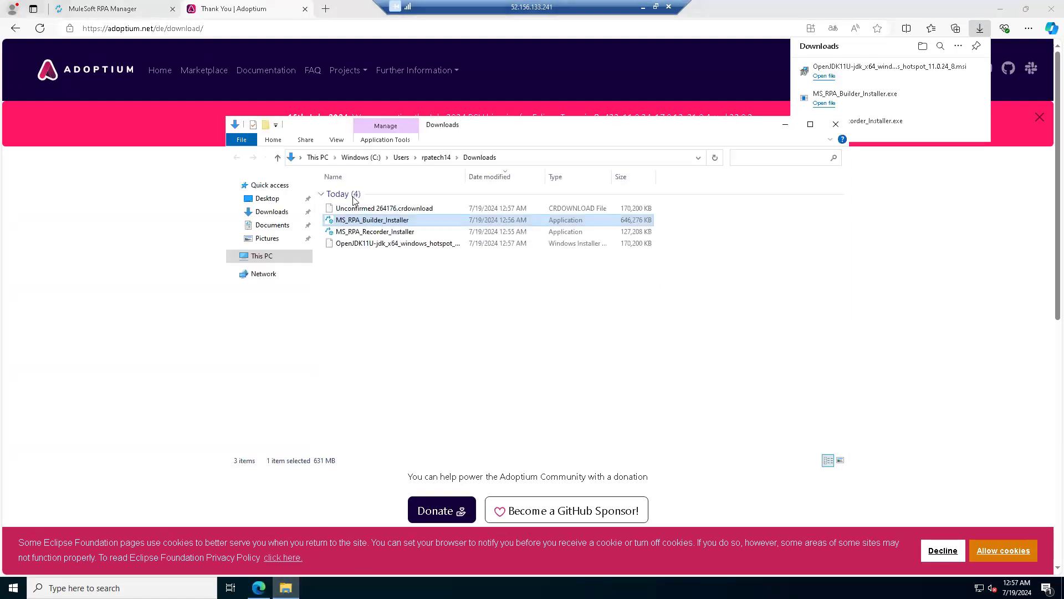
click(715, 158)
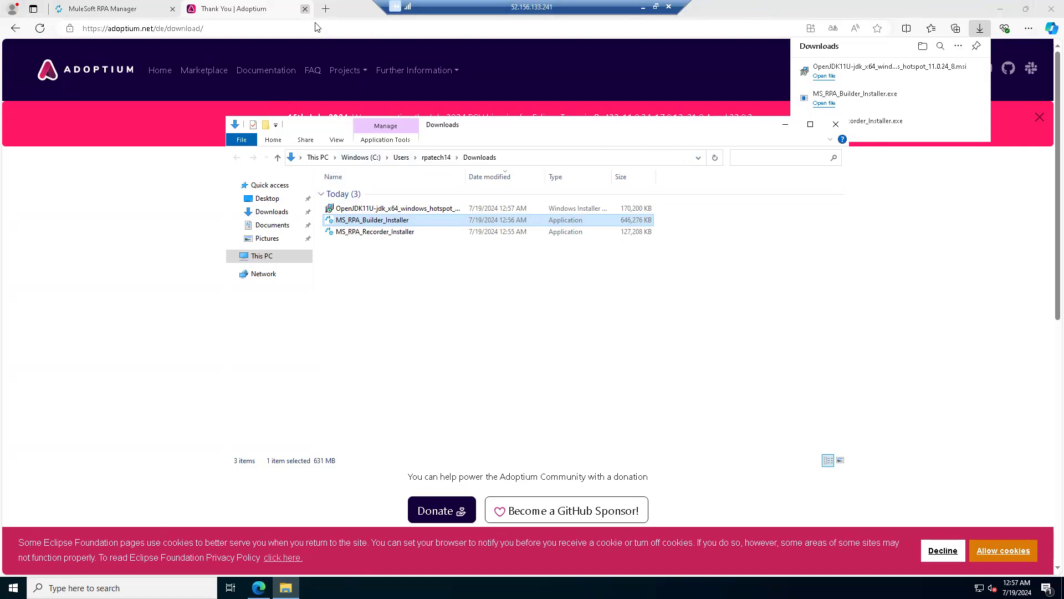
click(305, 9)
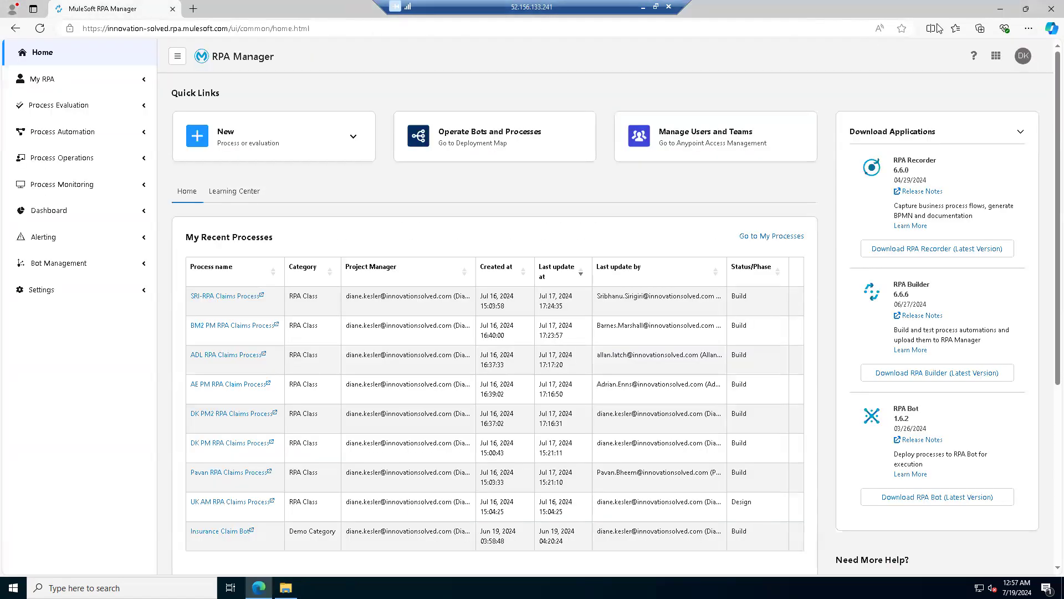
click(999, 12)
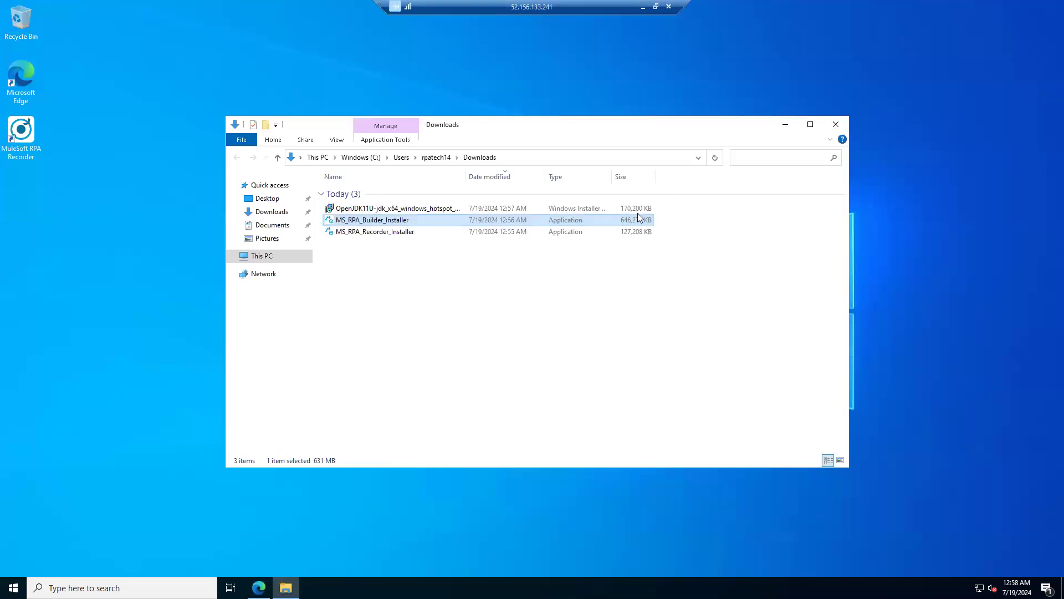
Run the downloaded OpenJDK11U installer, accept the license agreement and install Eclipse Temurin JDK for all users of this machine.
double_click(381, 210)
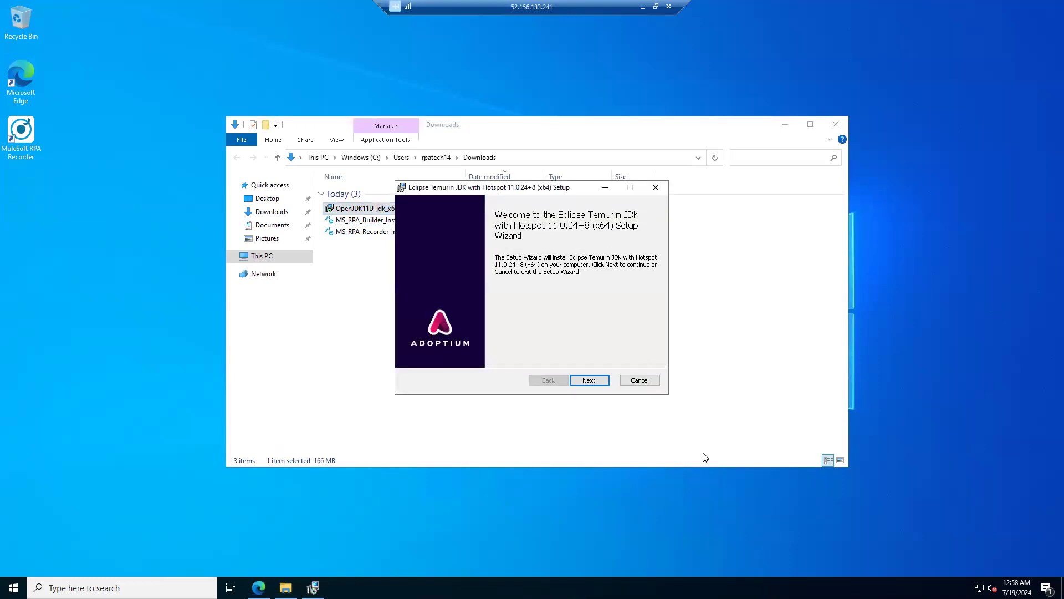
click(589, 380)
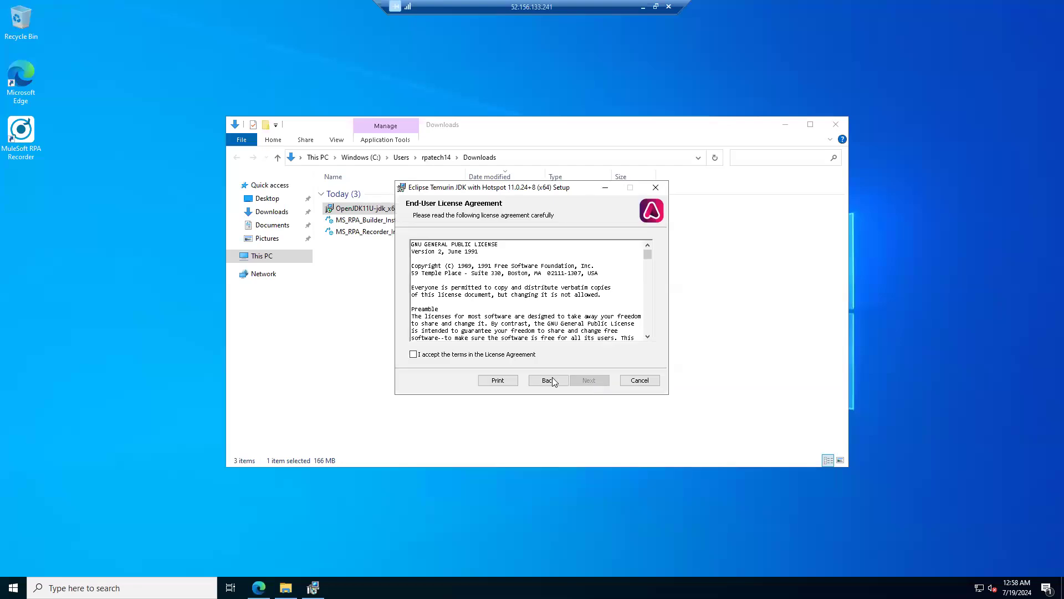
click(414, 355)
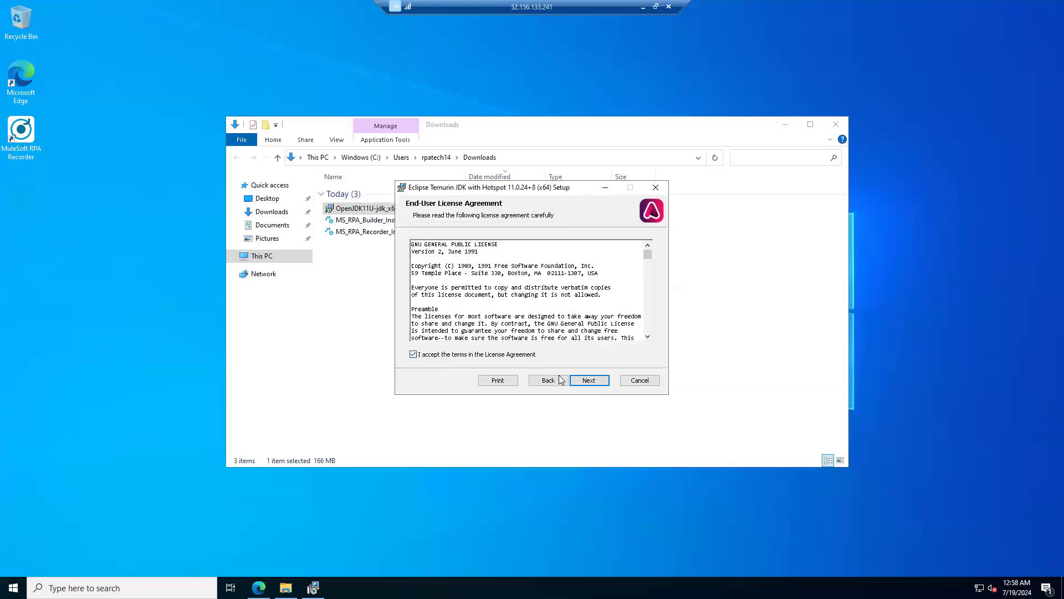
click(589, 382)
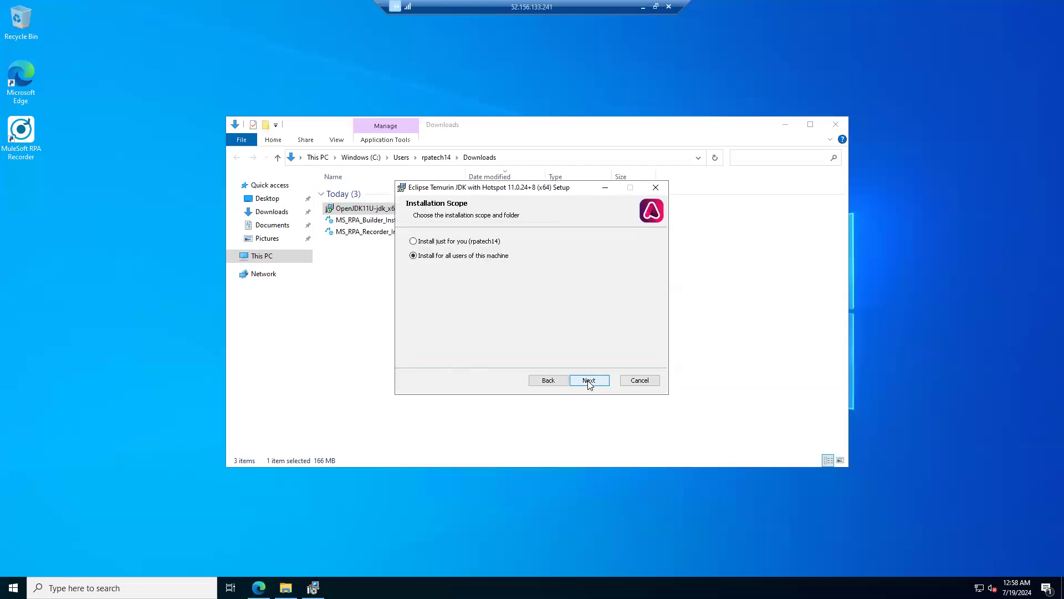
click(589, 381)
click(590, 382)
click(590, 382)
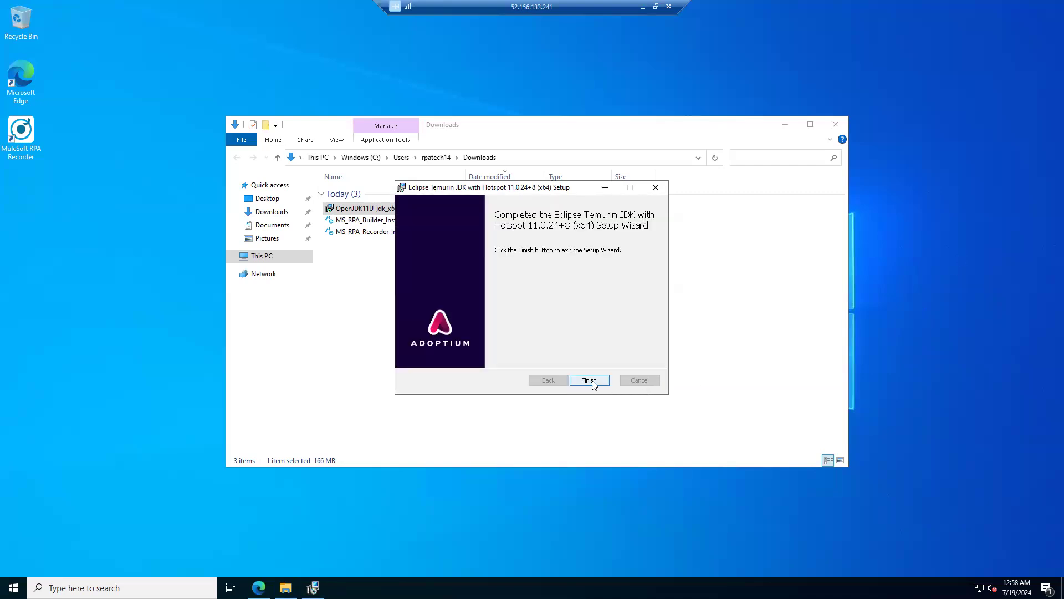
click(589, 380)
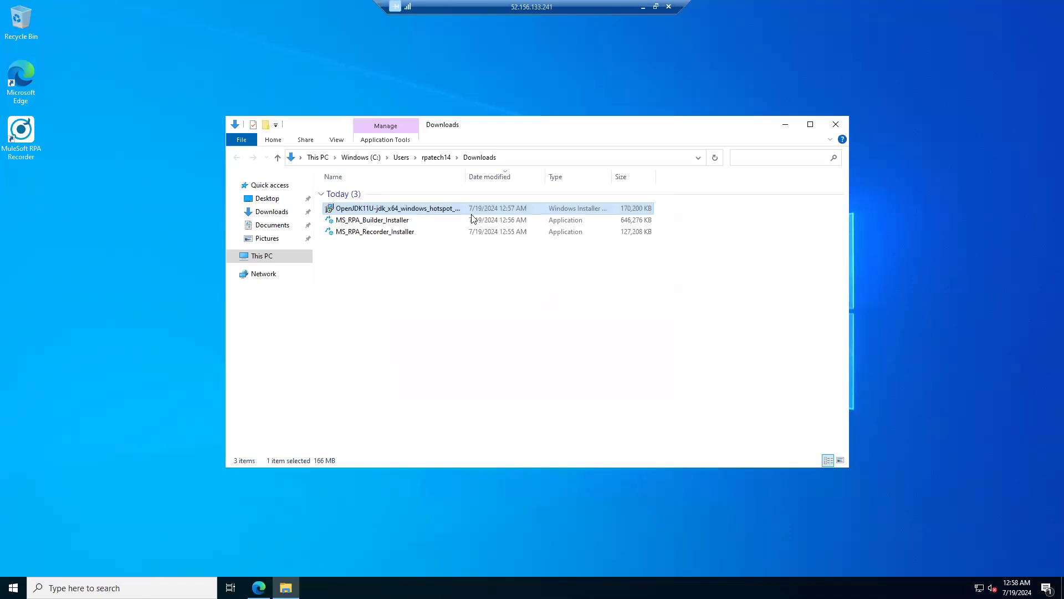
Run MS_RPA_Builder_Installer as administrator and install it to C:\Program Files\MuleSoft, keeping the suggested Tomcat-RPABuilder directory, jdk-11.0.24.8-hotspot Java home and Start Menu folder MuleSoft.
click(397, 222)
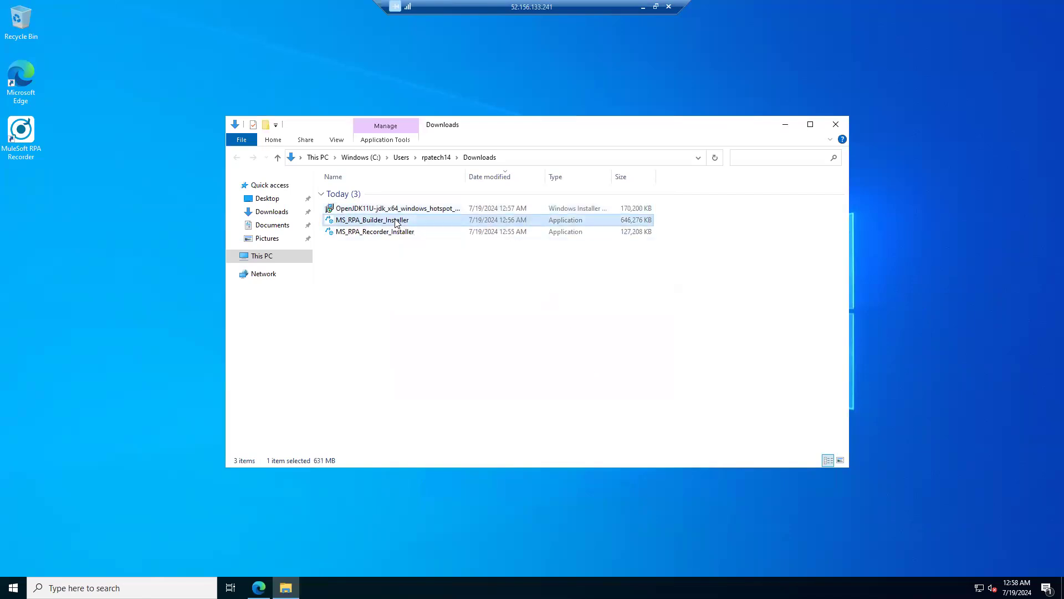
right_click(397, 222)
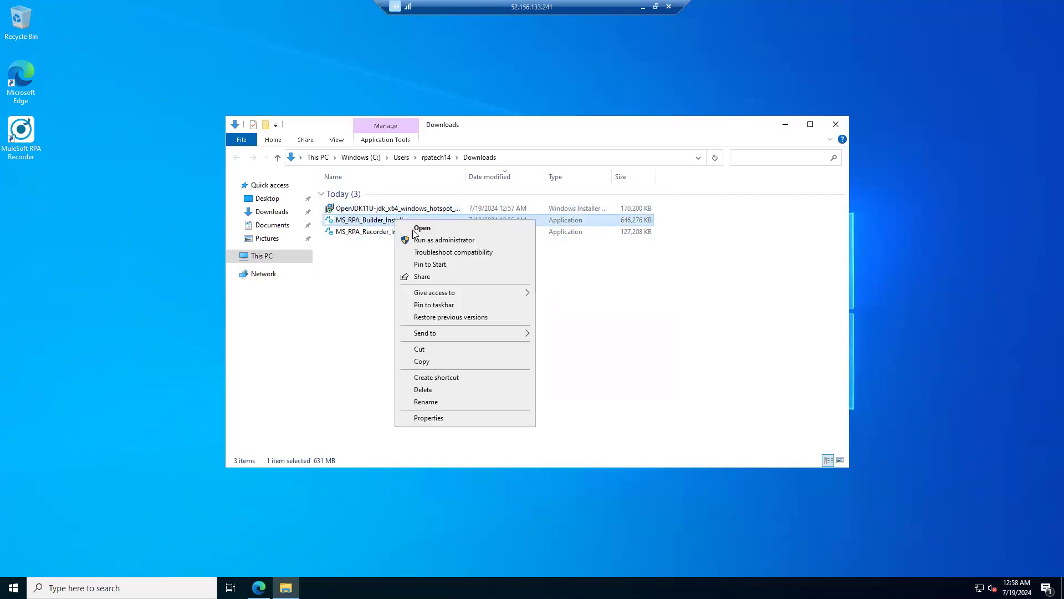
click(436, 241)
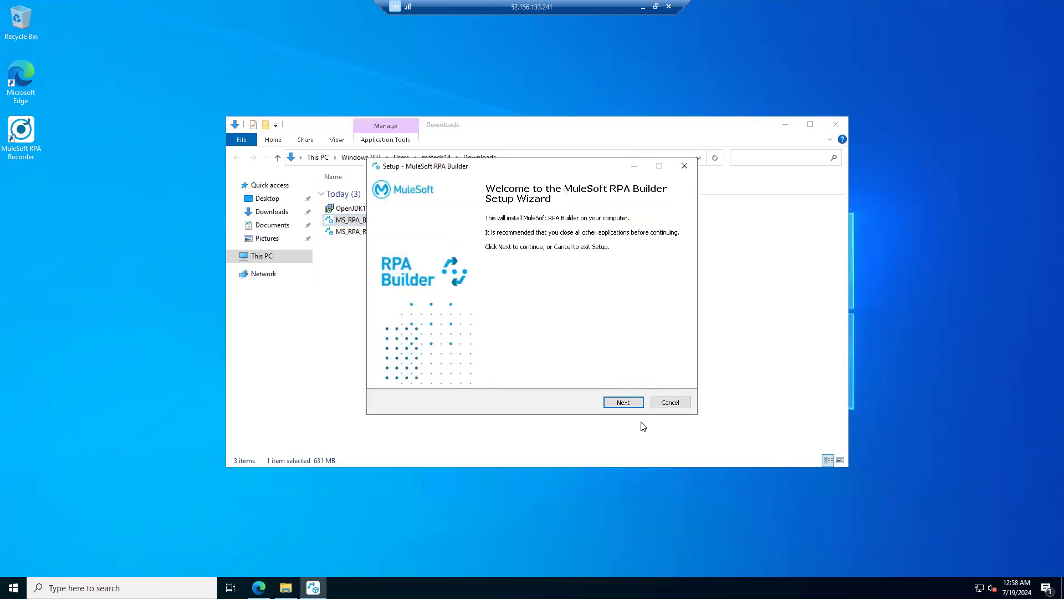
click(623, 402)
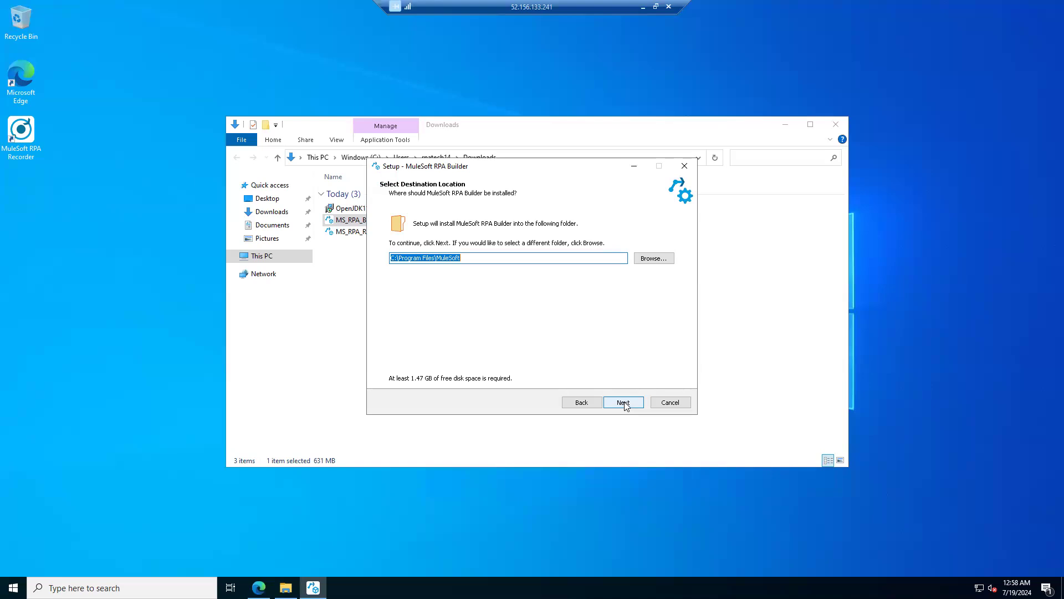
click(623, 402)
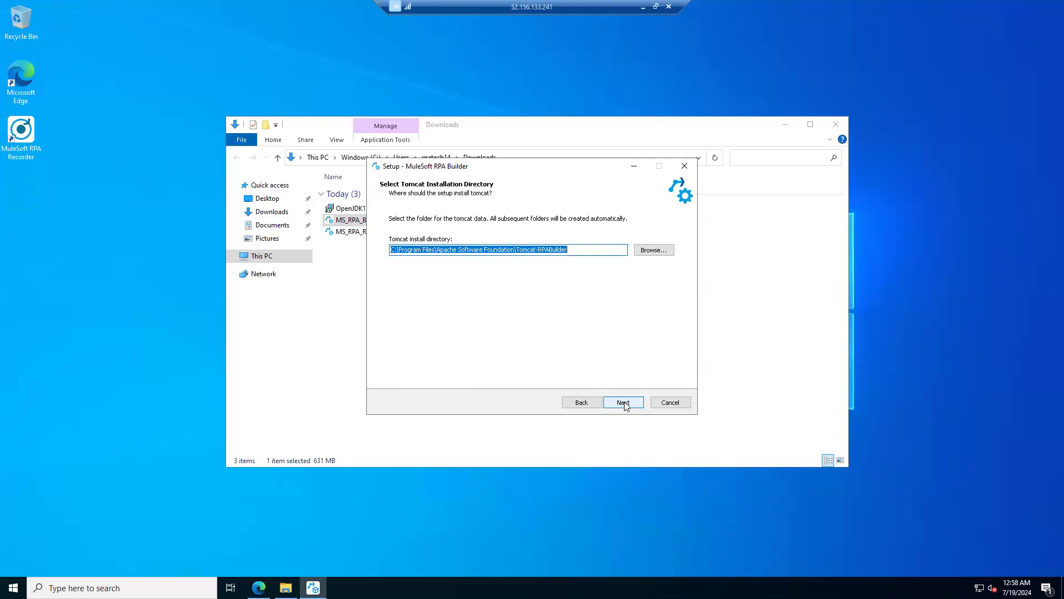
click(623, 402)
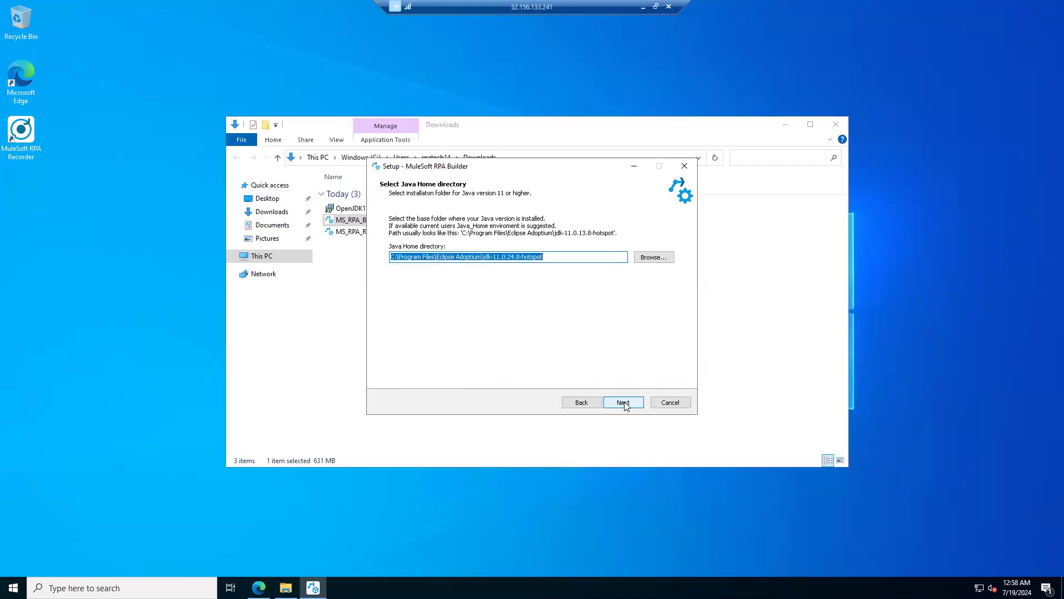
click(623, 402)
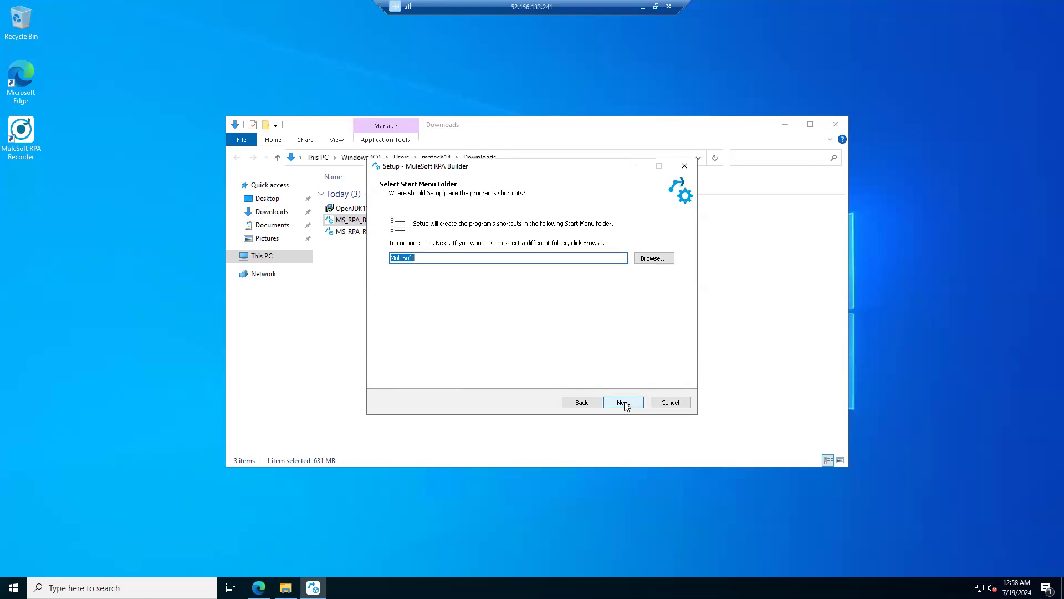
click(624, 403)
click(624, 402)
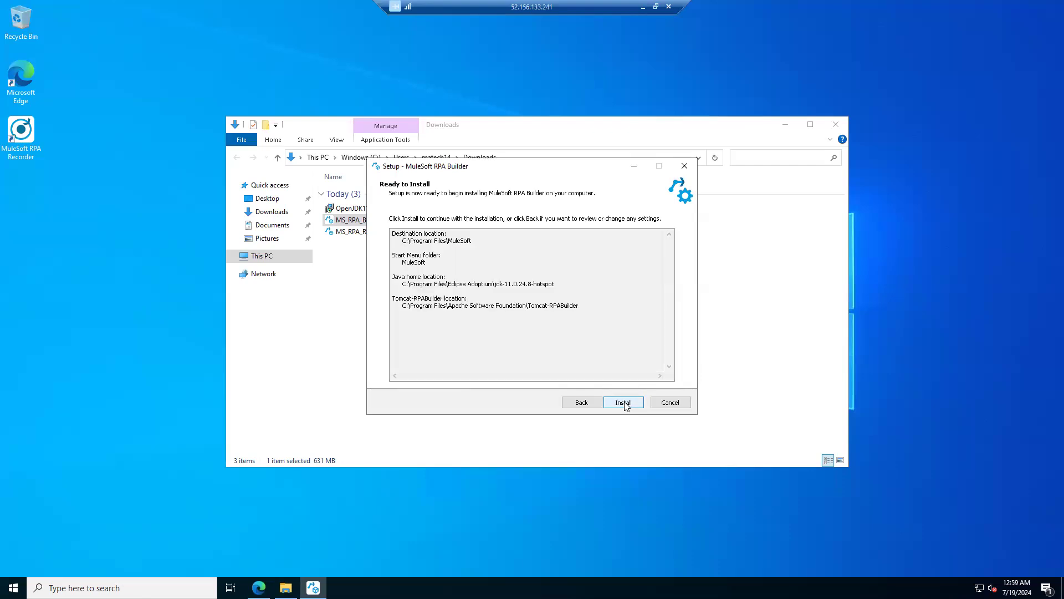
click(624, 404)
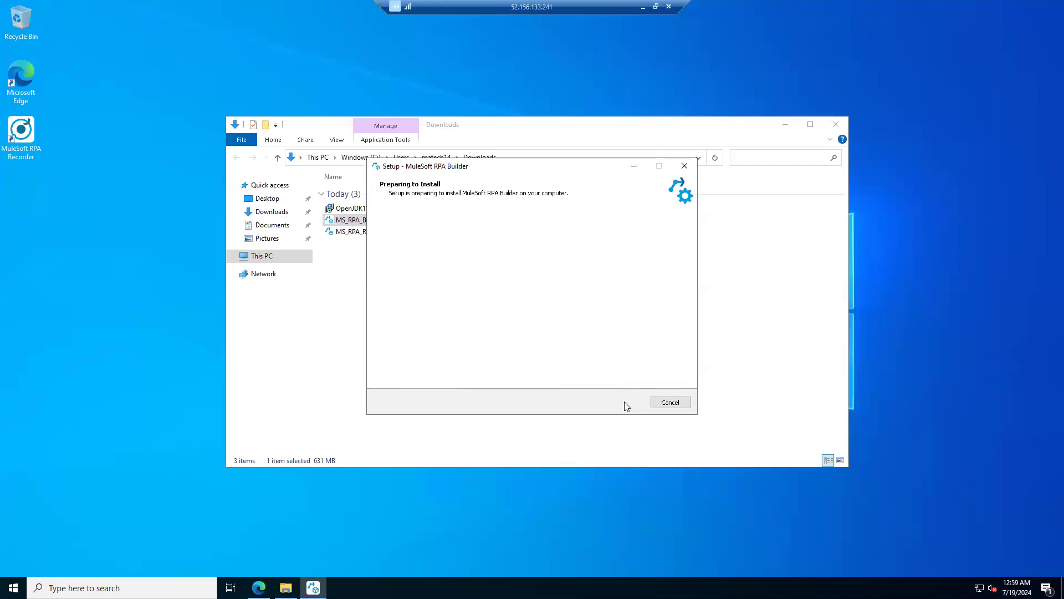